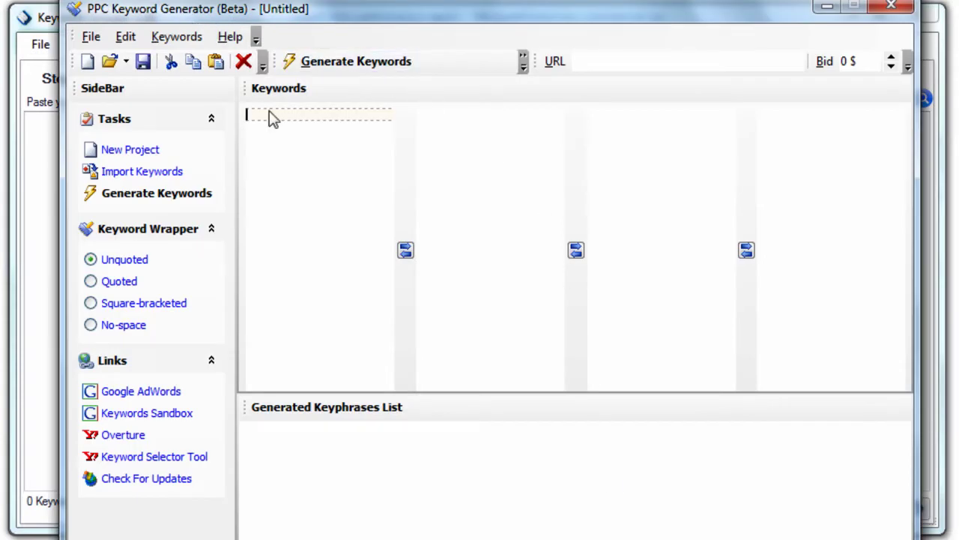
# Step: Close the untitled PPC Keyword Generator project without saving its changes
pyautogui.click(305, 139)
pyautogui.click(407, 250)
pyautogui.click(891, 6)
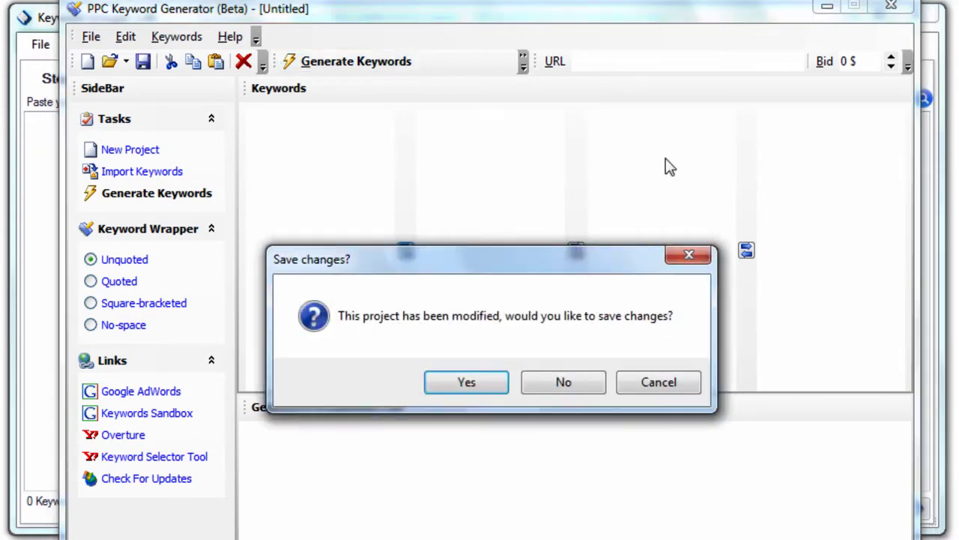
pyautogui.click(598, 383)
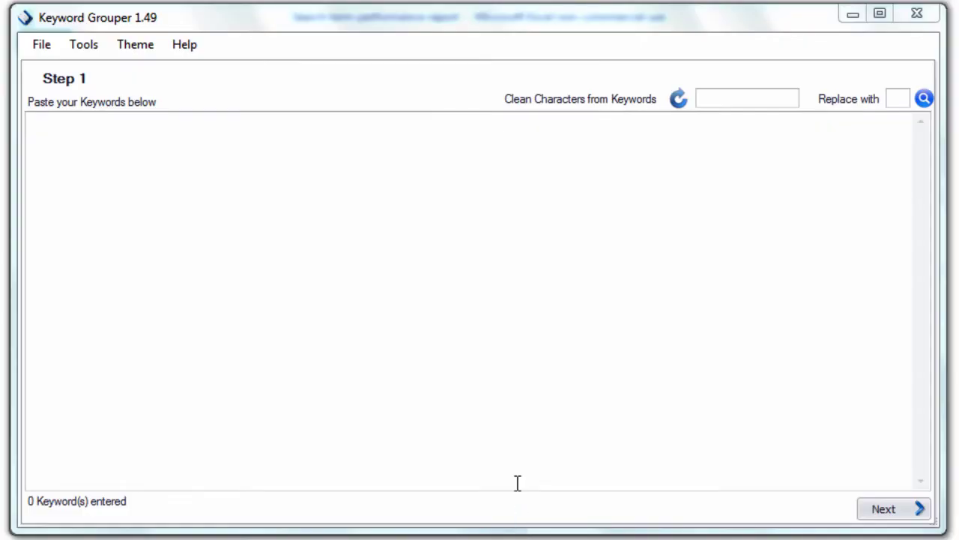
# Step: Paste the copied search-term keywords into the empty Step 1 list in Keyword Grouper
pyautogui.click(523, 465)
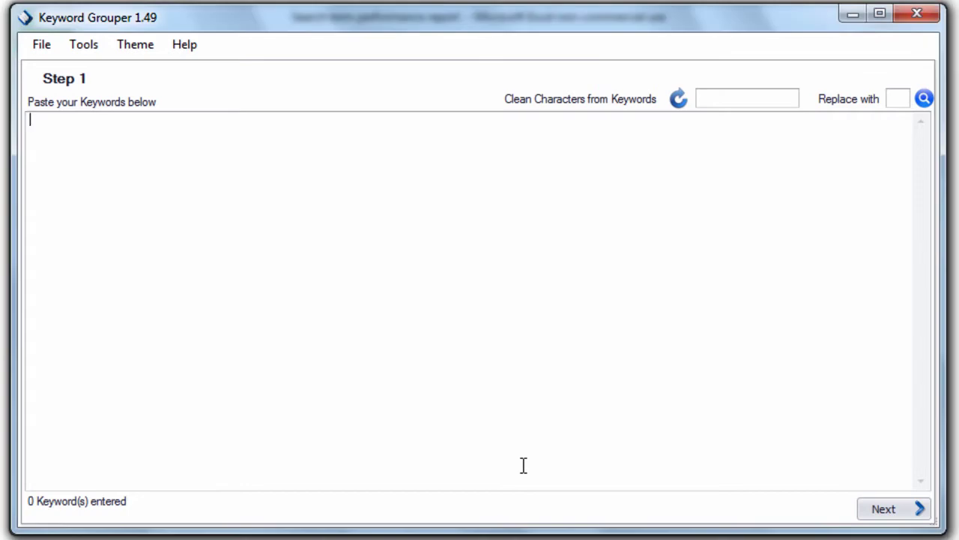
pyautogui.hotkey('ctrl', 'v')
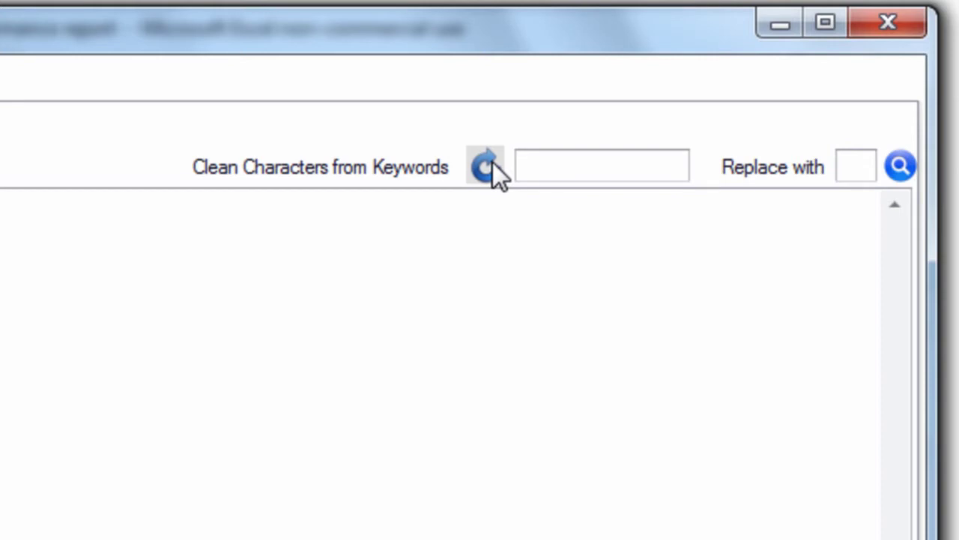
# Step: Load the default clean-up characters !#&*'+ and clean them from the pasted keywords
pyautogui.click(489, 166)
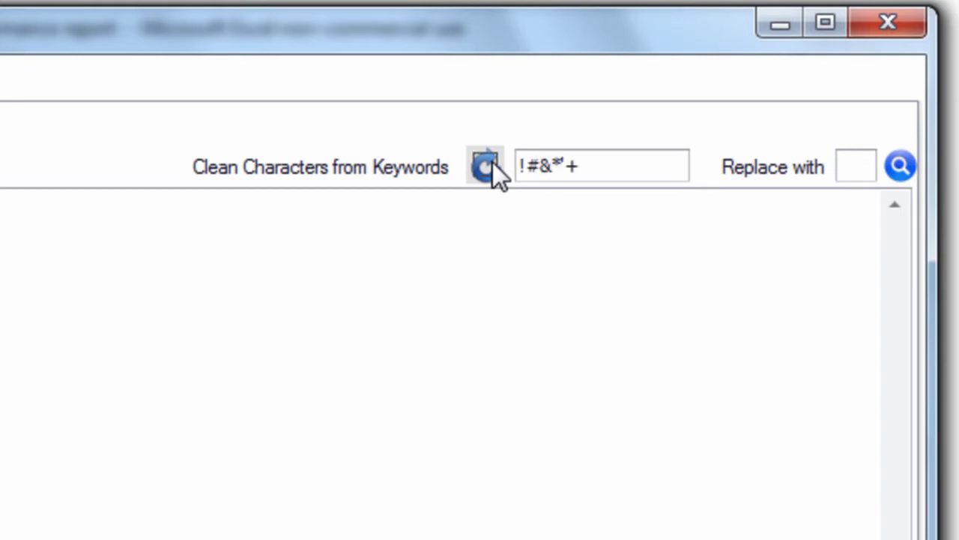
pyautogui.moveTo(597, 171); pyautogui.dragTo(514, 171)
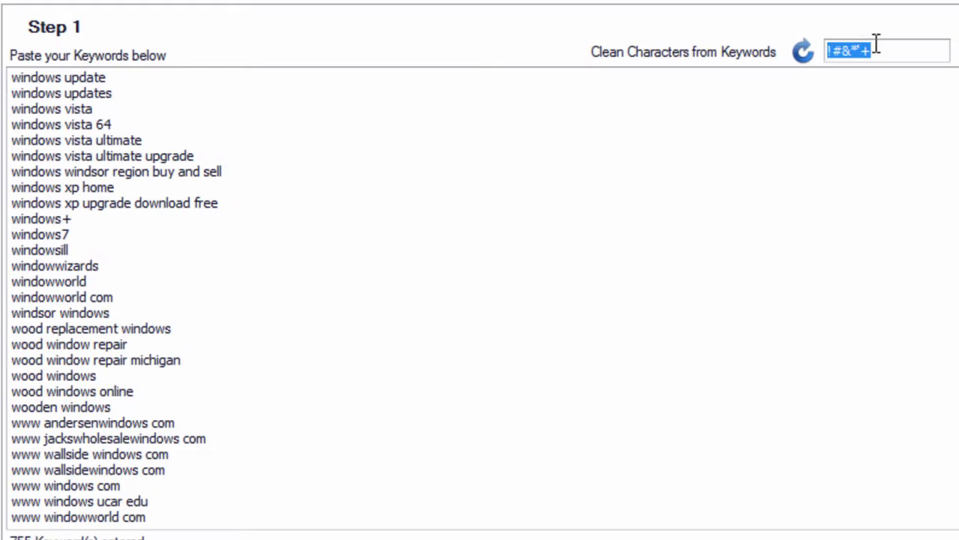
pyautogui.click(893, 49)
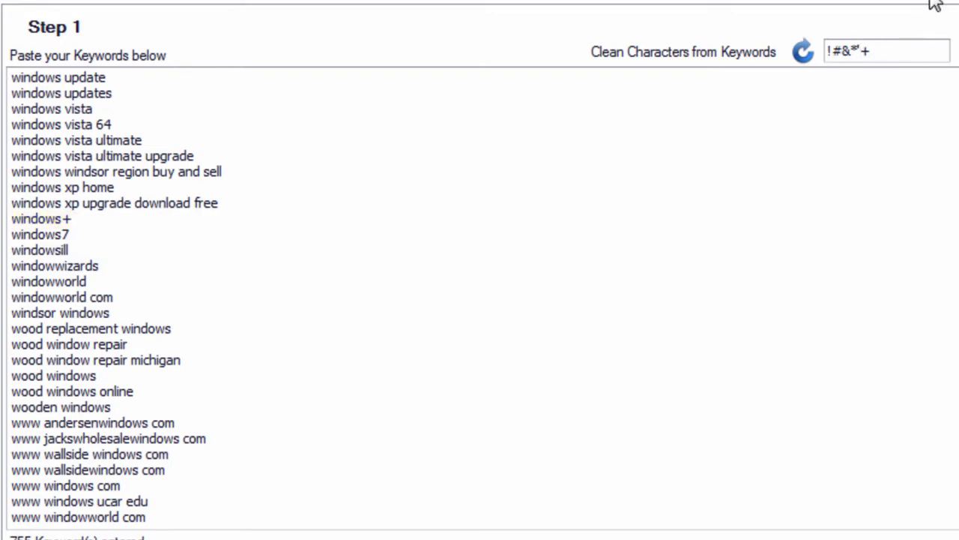
pyautogui.press('BackSpace')
pyautogui.write("'")
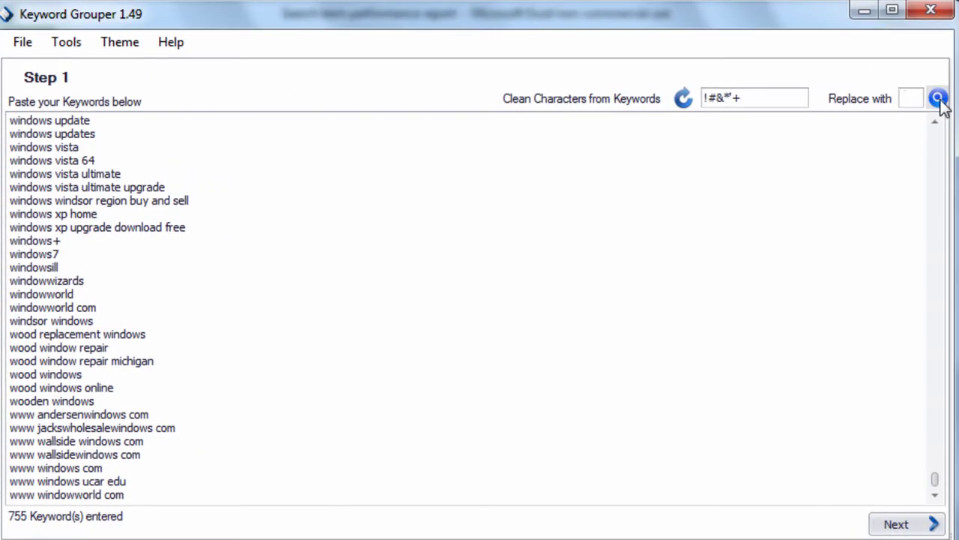
pyautogui.click(938, 99)
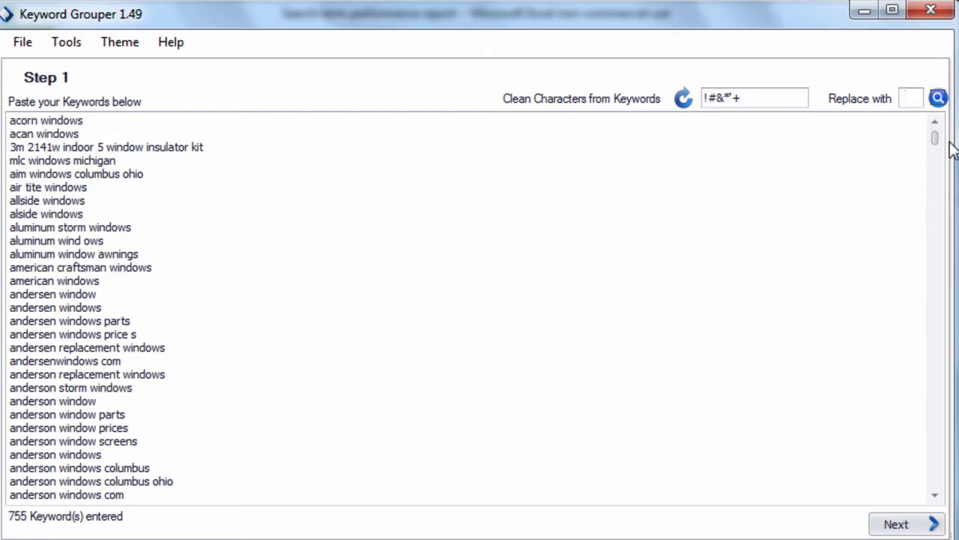
pyautogui.moveTo(937, 143)
pyautogui.mouseDown()
pyautogui.moveTo(937, 516)
pyautogui.moveTo(950, 306)
pyautogui.moveTo(950, 143)
pyautogui.moveTo(942, 135)
pyautogui.mouseUp()
# Step: Continue to the theme grouping stage and apply settings with two- and three-word frequency and broad match
pyautogui.click(897, 524)
pyautogui.click(853, 526)
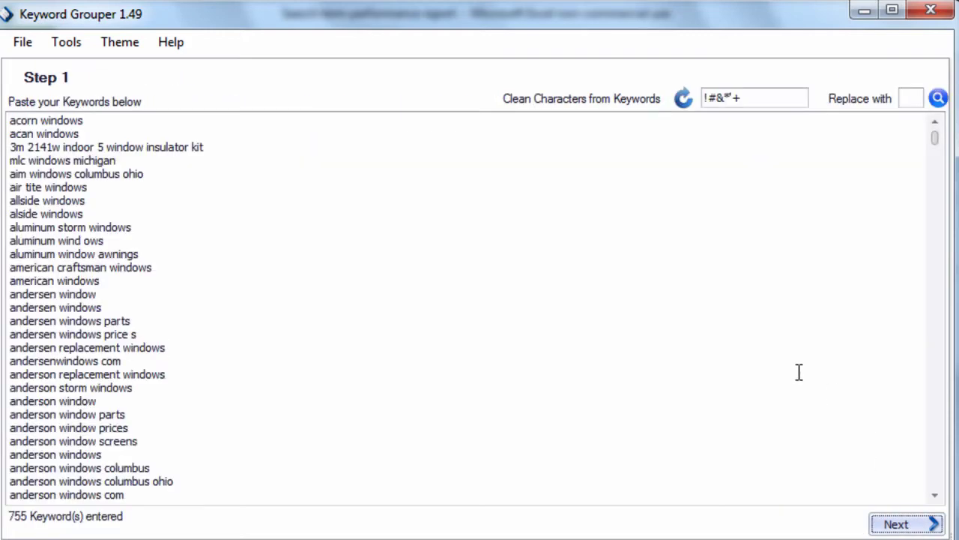
pyautogui.click(897, 526)
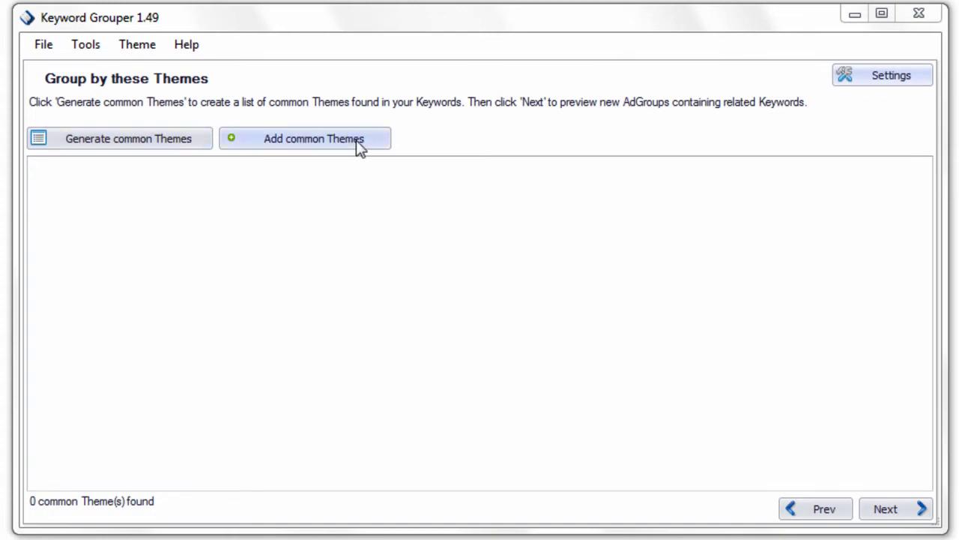
pyautogui.click(883, 84)
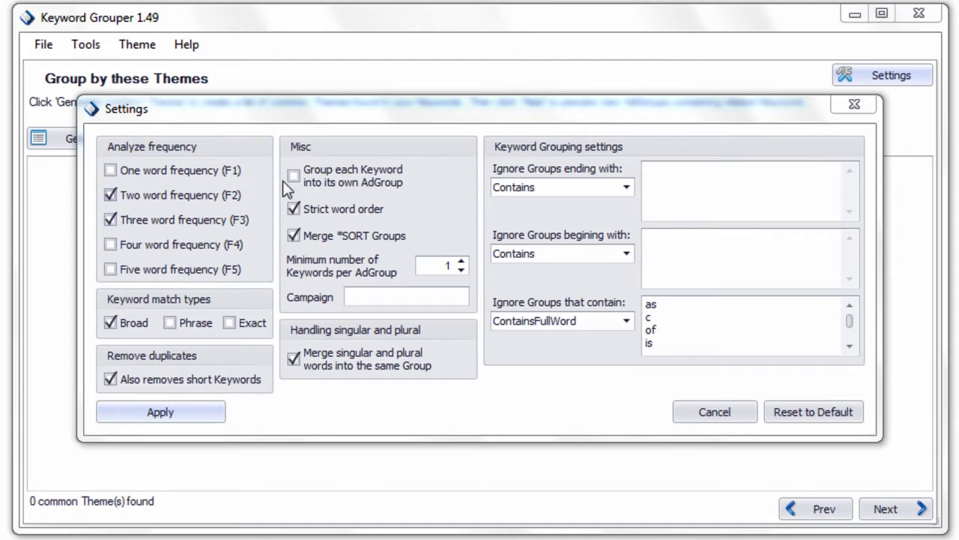
pyautogui.click(202, 420)
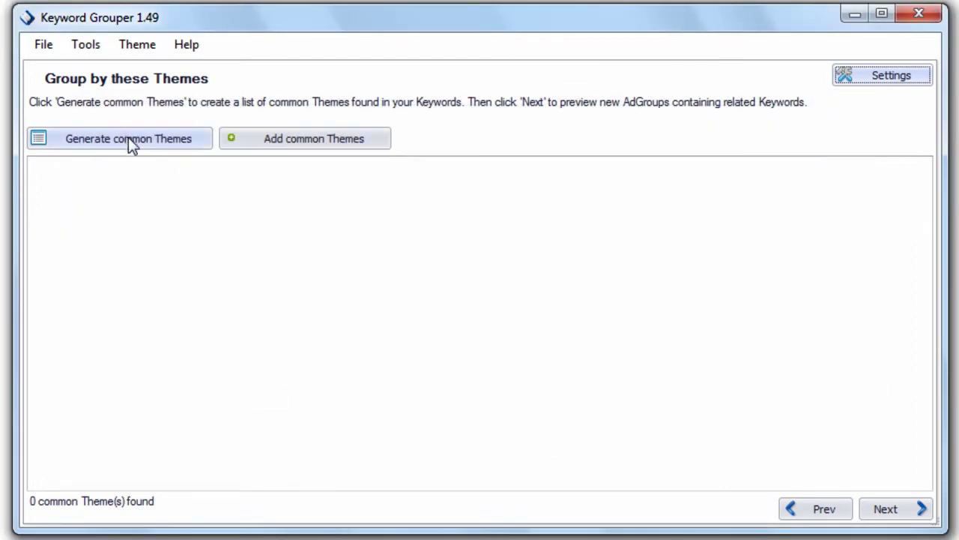
# Step: Generate the common themes from the cleaned keywords and look through the resulting theme list
pyautogui.click(131, 144)
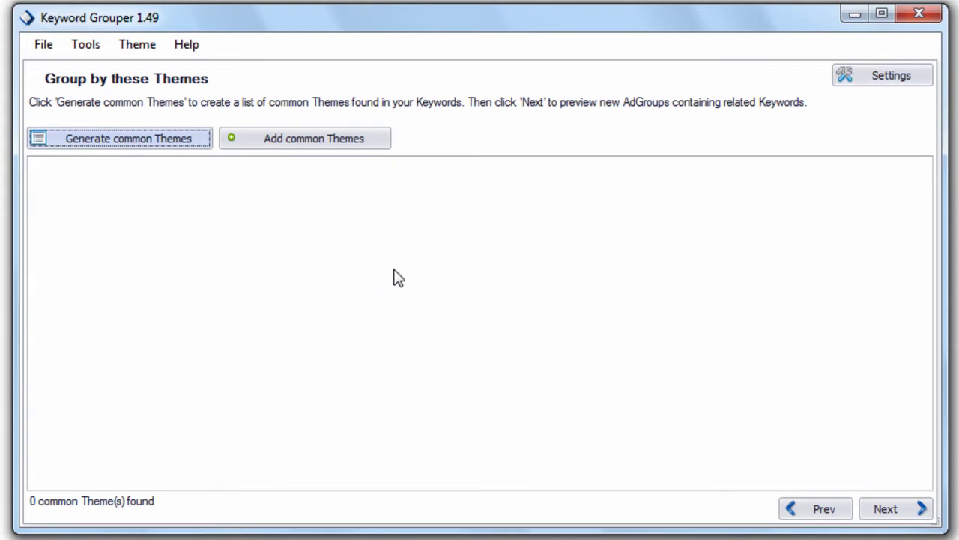
pyautogui.click(237, 292)
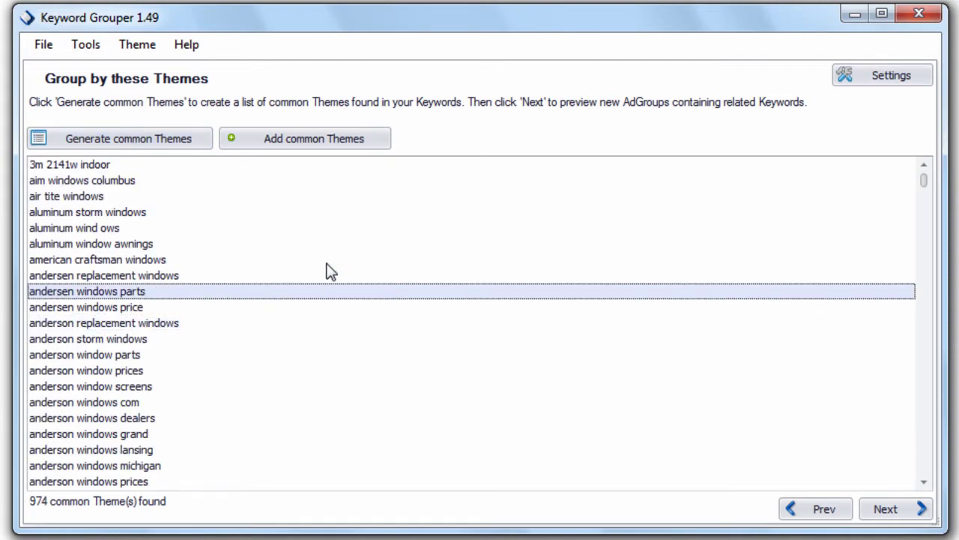
pyautogui.moveTo(927, 189); pyautogui.dragTo(927, 402)
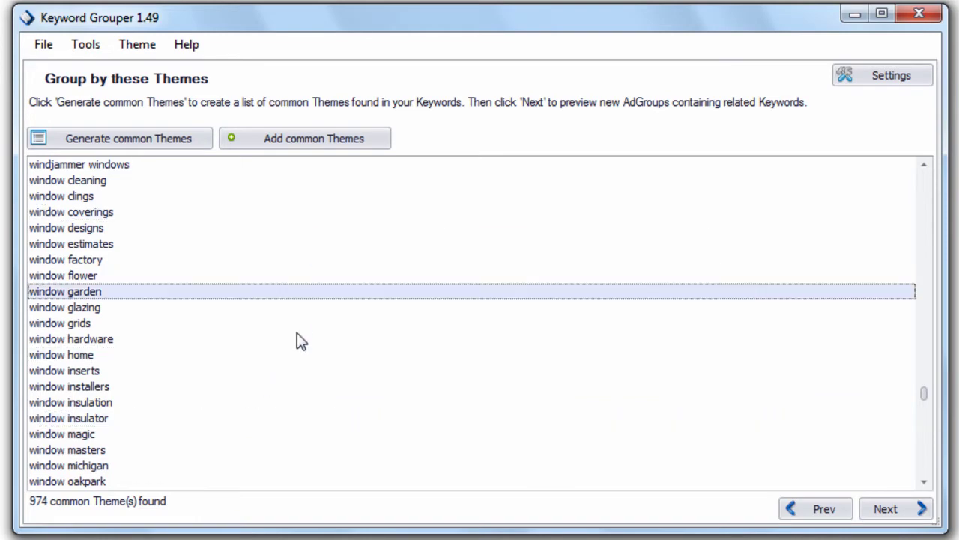
pyautogui.moveTo(927, 398); pyautogui.dragTo(932, 244)
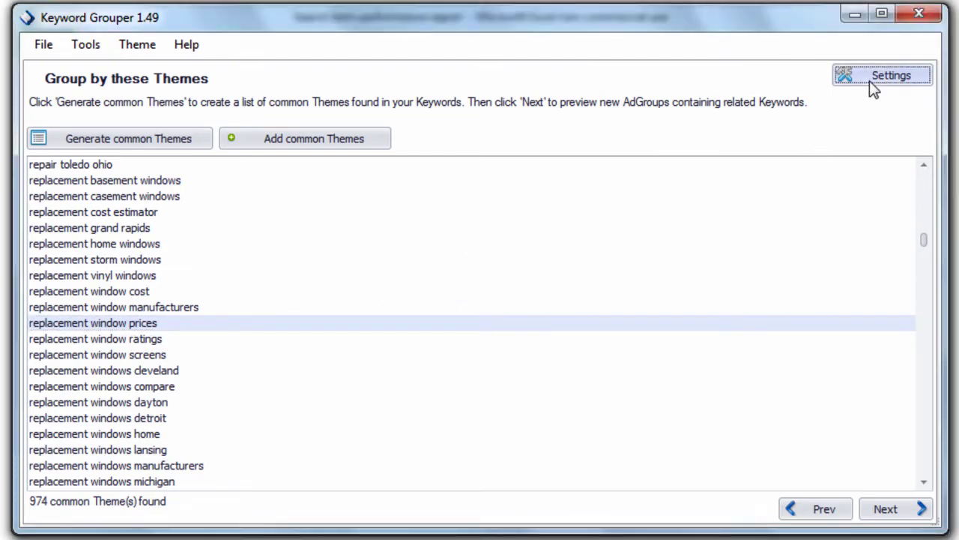
# Step: Enable the Phrase and Exact match types alongside Broad, apply the settings and regenerate the common themes
pyautogui.click(872, 89)
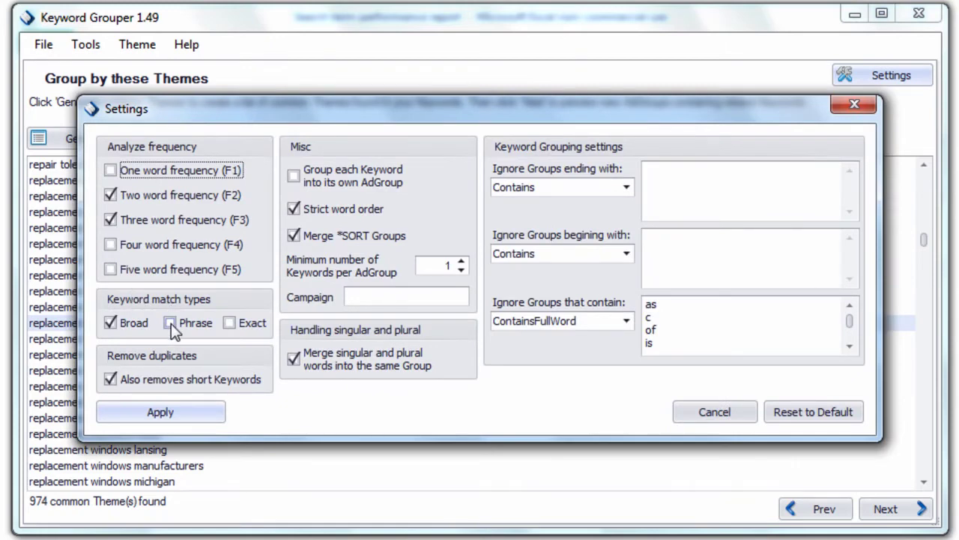
pyautogui.click(229, 323)
pyautogui.click(200, 416)
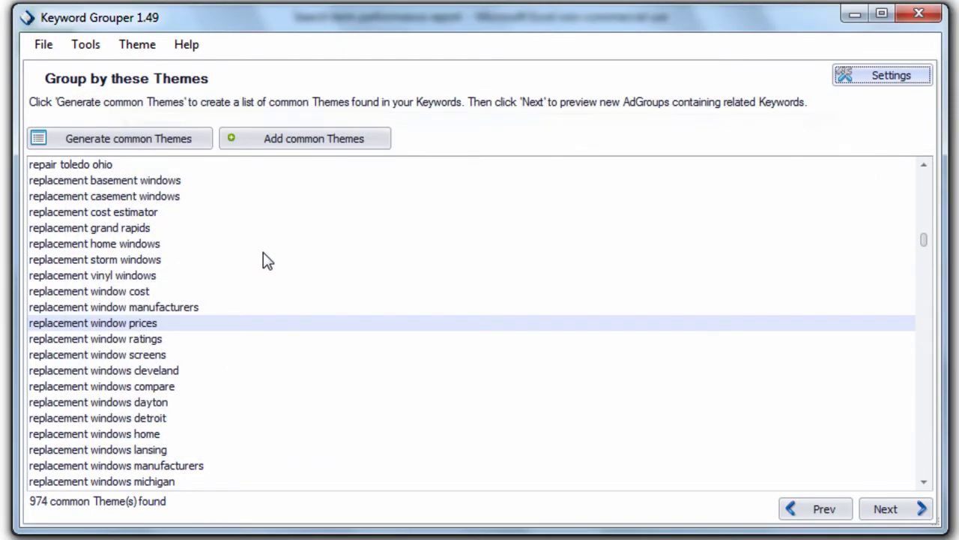
pyautogui.click(192, 141)
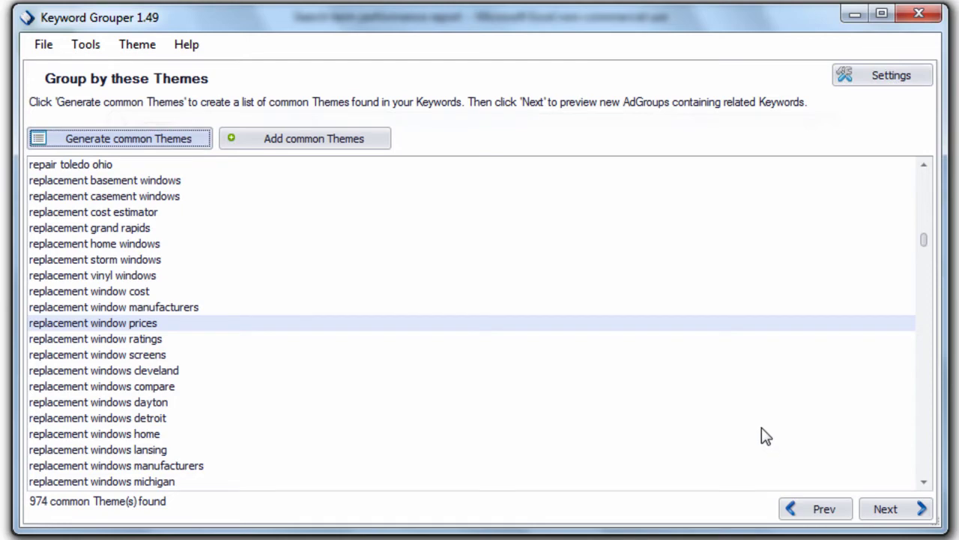
# Step: Advance past the groups preview to the results and select the three D W Windows rows to examine their match types
pyautogui.click(888, 511)
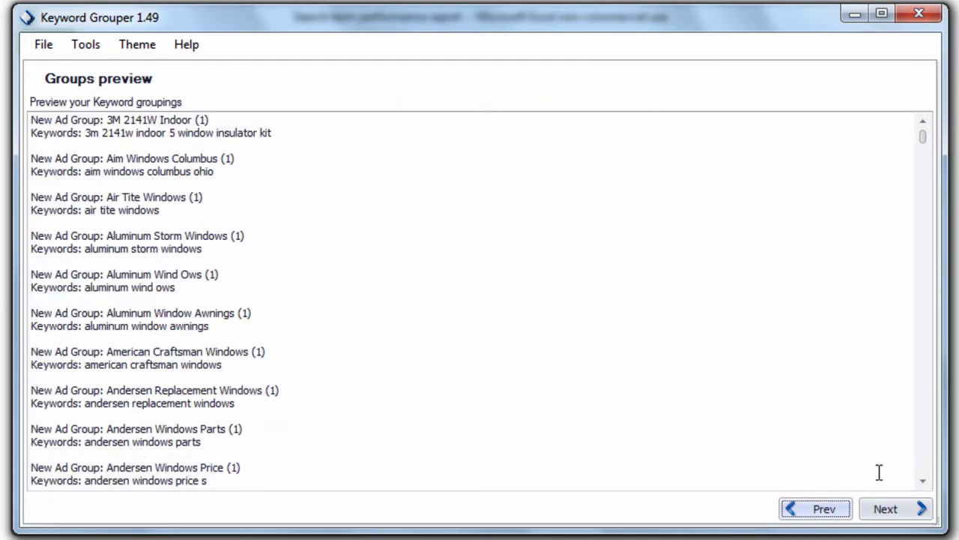
pyautogui.click(893, 517)
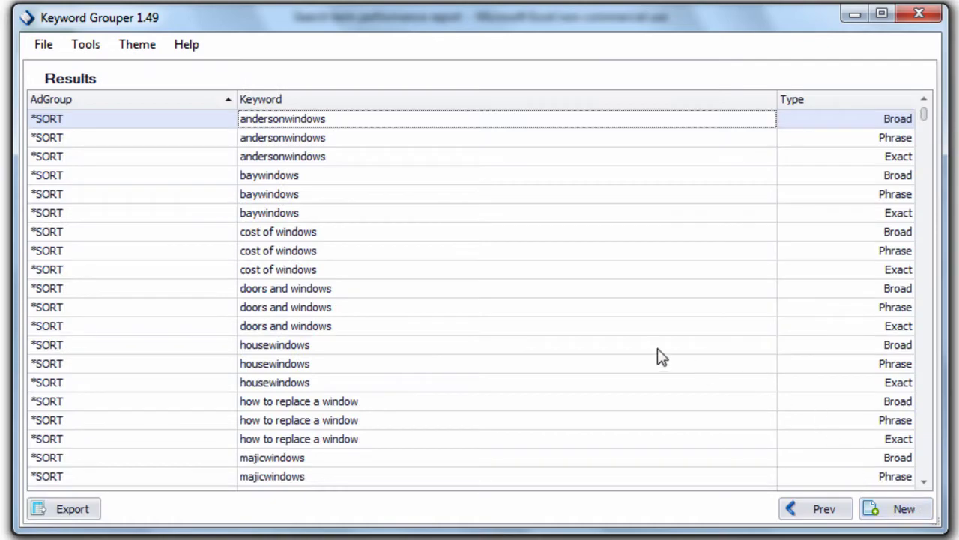
pyautogui.moveTo(925, 122); pyautogui.dragTo(926, 196)
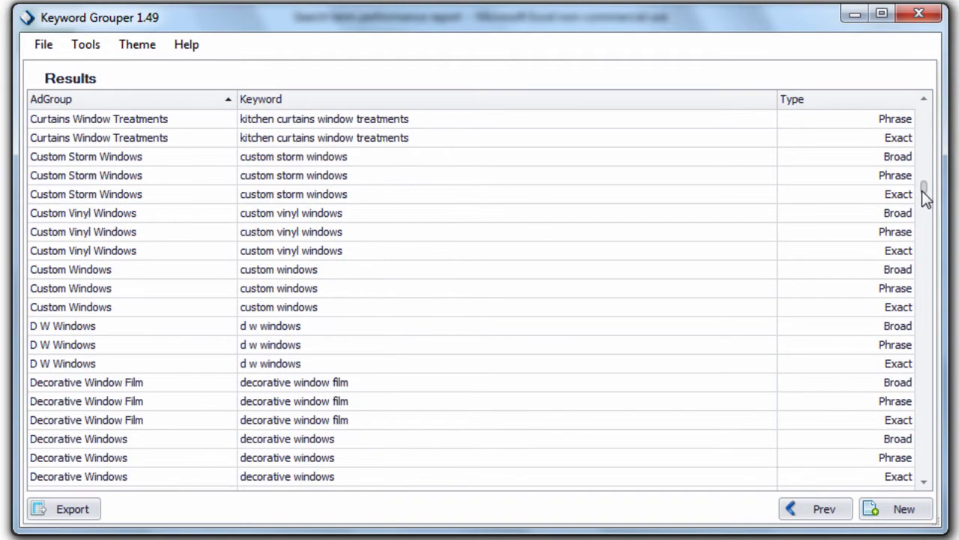
pyautogui.click(267, 326)
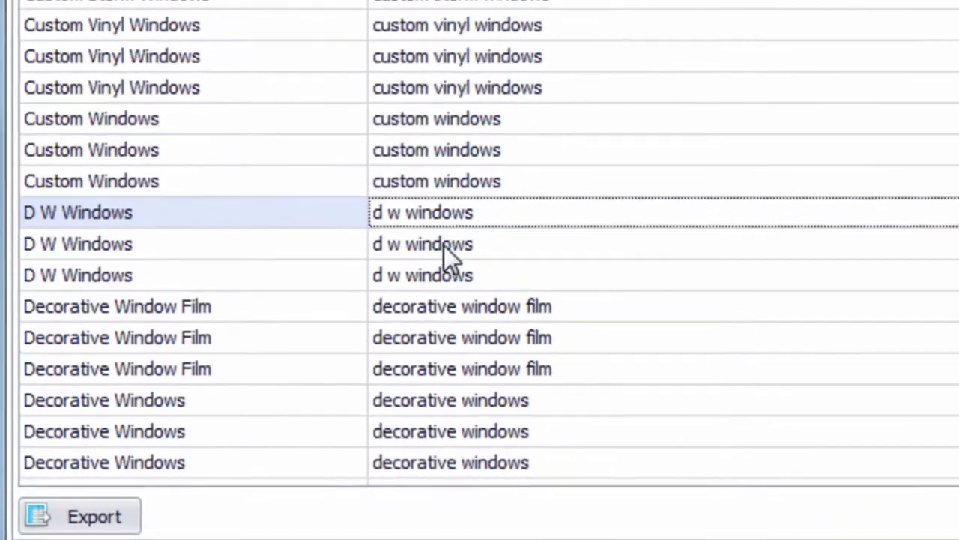
pyautogui.keyDown('shift'); pyautogui.click(291, 360); pyautogui.keyUp('shift')
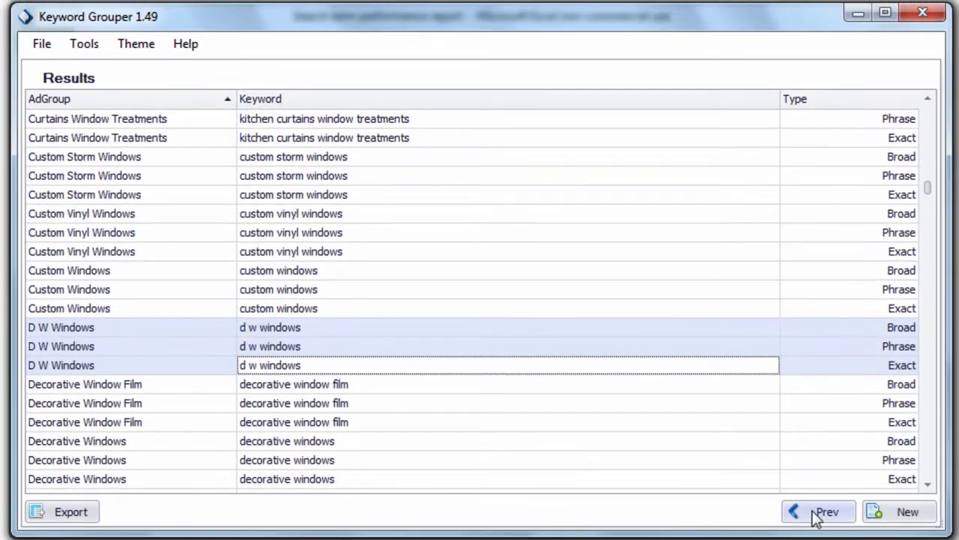
# Step: Return to the theme grouping stage and review the match type and duplicate removal settings, applying them as they are
pyautogui.click(800, 476)
pyautogui.click(817, 514)
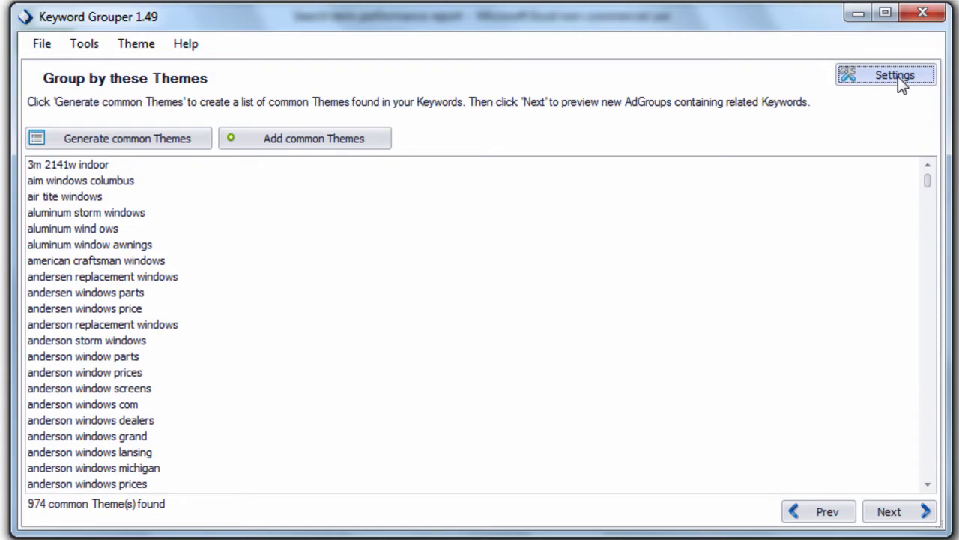
pyautogui.click(898, 77)
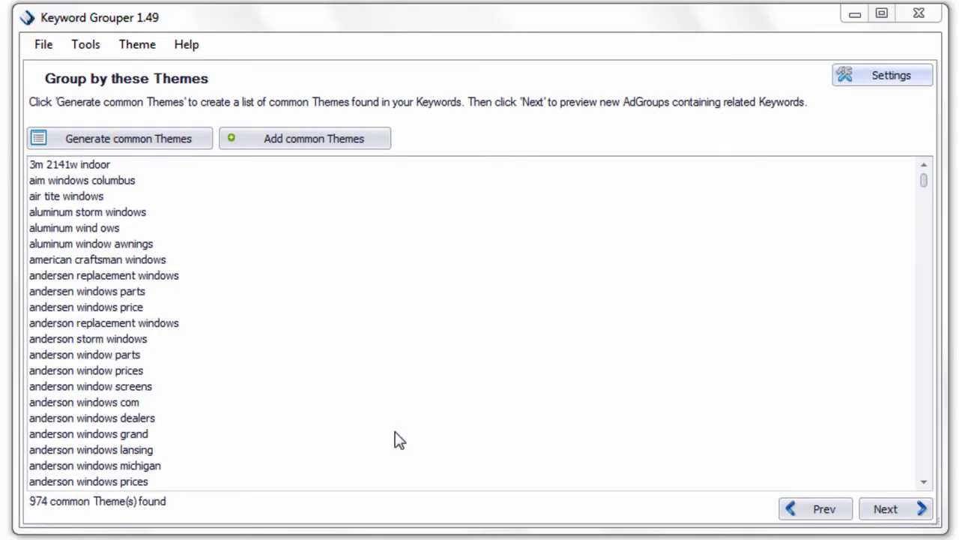
pyautogui.click(889, 80)
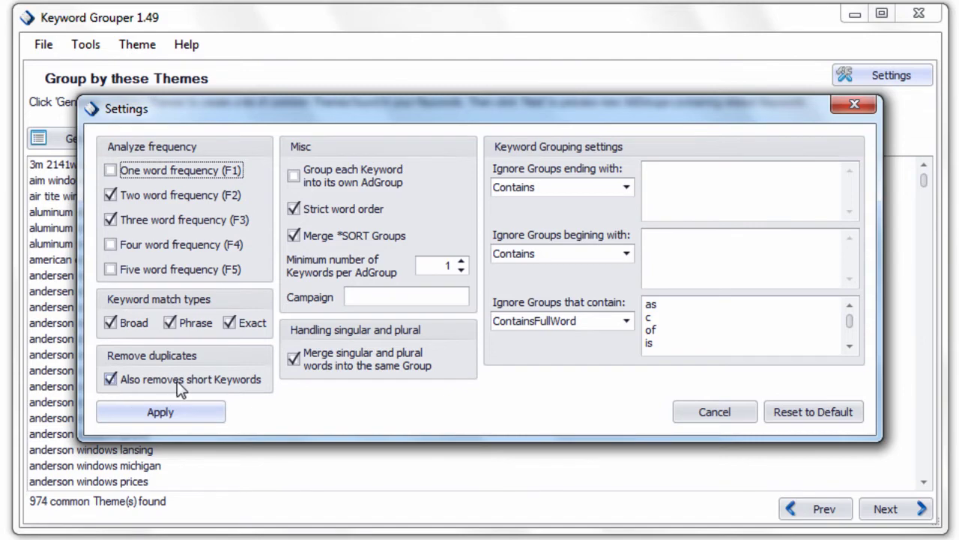
pyautogui.click(153, 406)
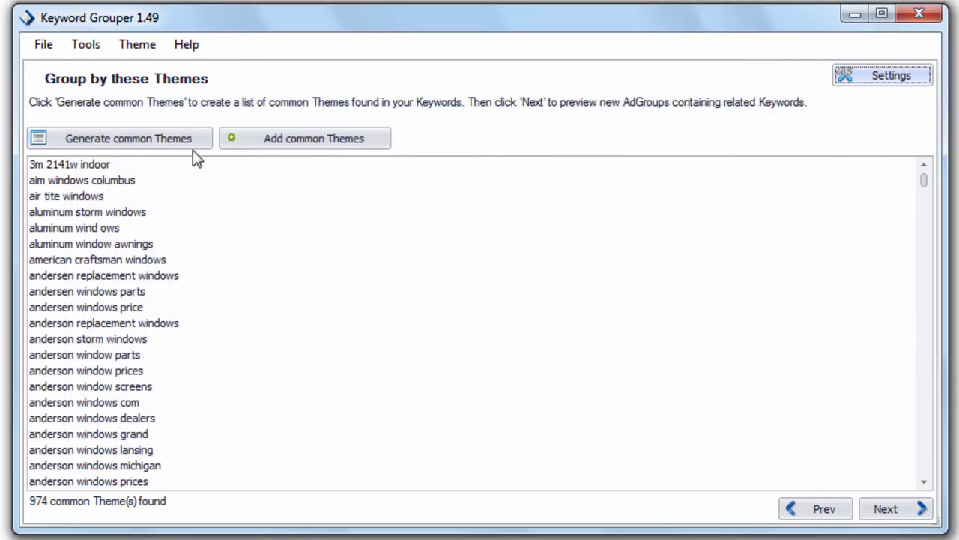
# Step: Replace all Step 1 keywords with the full generated keyphrases list copied from PPC Keyword Generator, removing the trailing blank line
pyautogui.click(848, 509)
pyautogui.click(550, 332)
pyautogui.hotkey('ctrl', 'a')
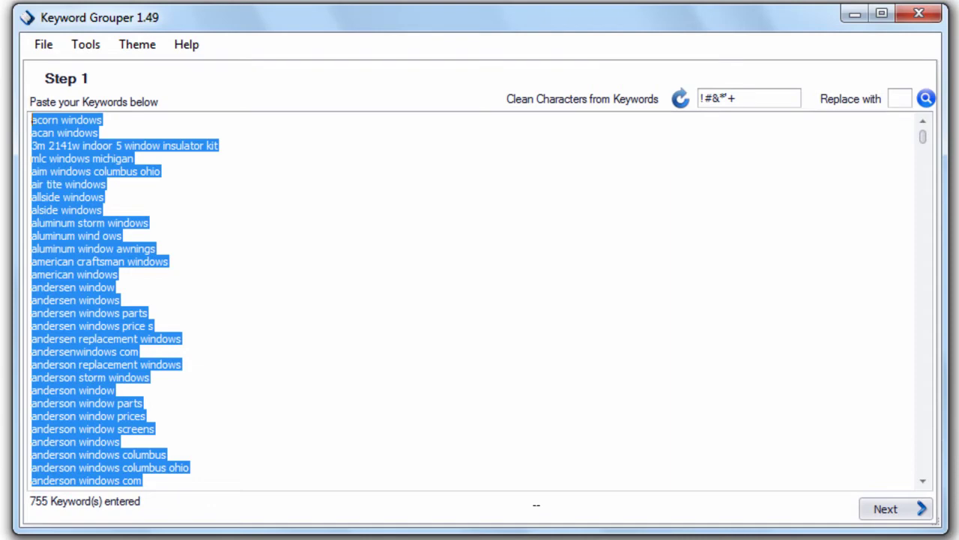
pyautogui.hotkey('alt', 'Tab')
pyautogui.click(355, 467)
pyautogui.hotkey('ctrl', 'a')
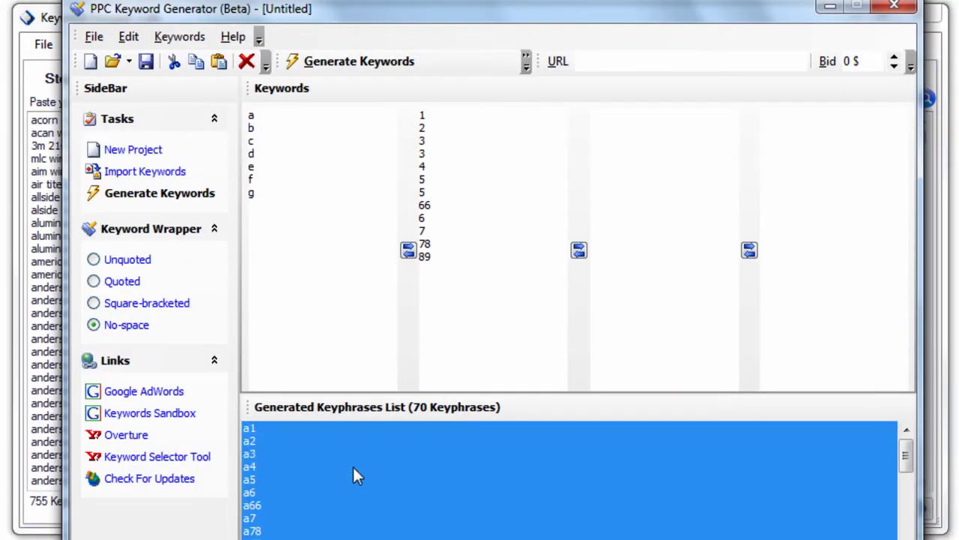
pyautogui.hotkey('ctrl', 'c')
pyautogui.hotkey('alt', 'Tab')
pyautogui.hotkey('ctrl', 'v')
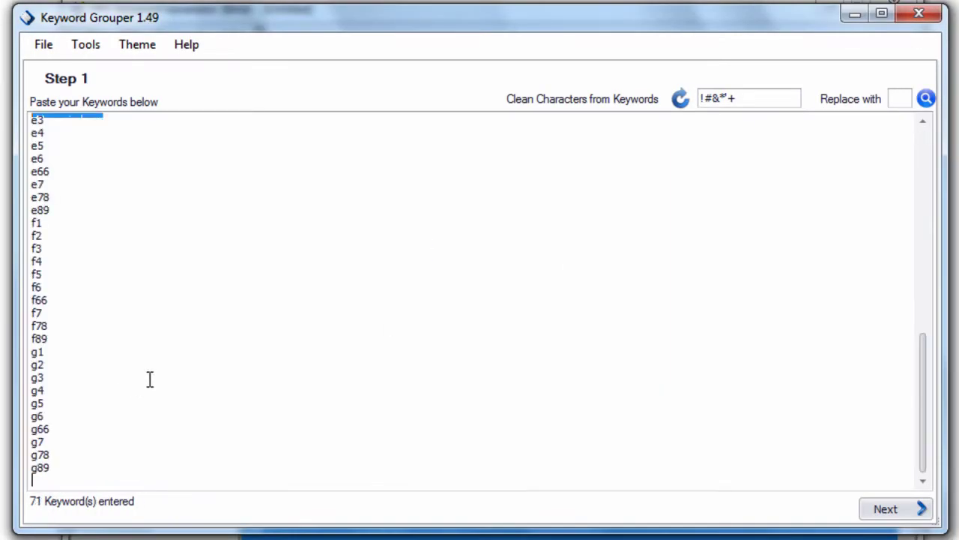
pyautogui.press('BackSpace')
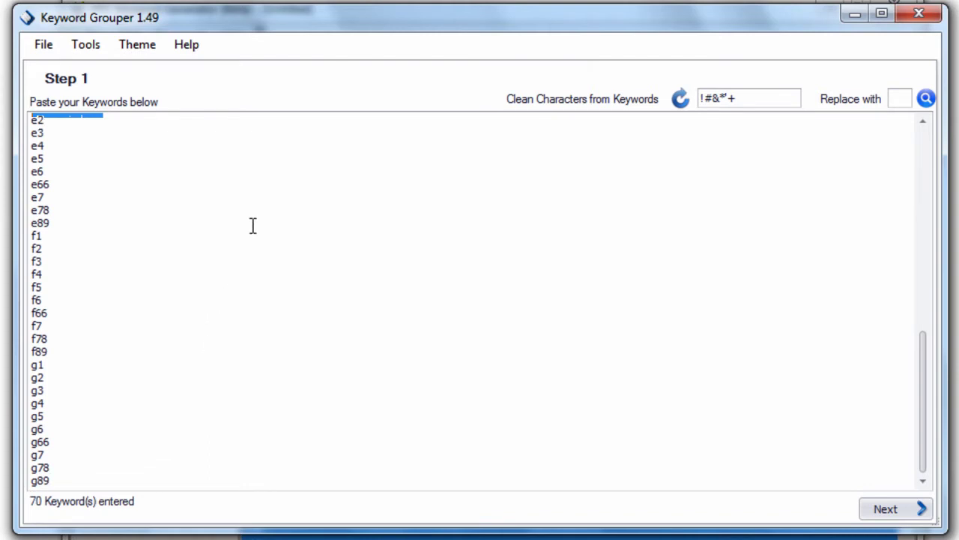
# Step: Continue to the theme grouping stage and generate common themes for the replaced keyword list
pyautogui.click(925, 509)
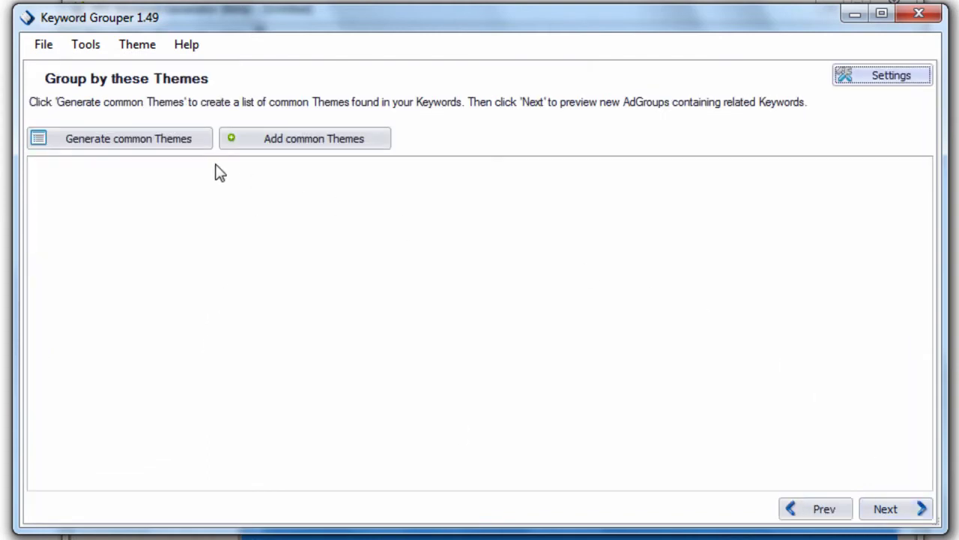
pyautogui.click(201, 141)
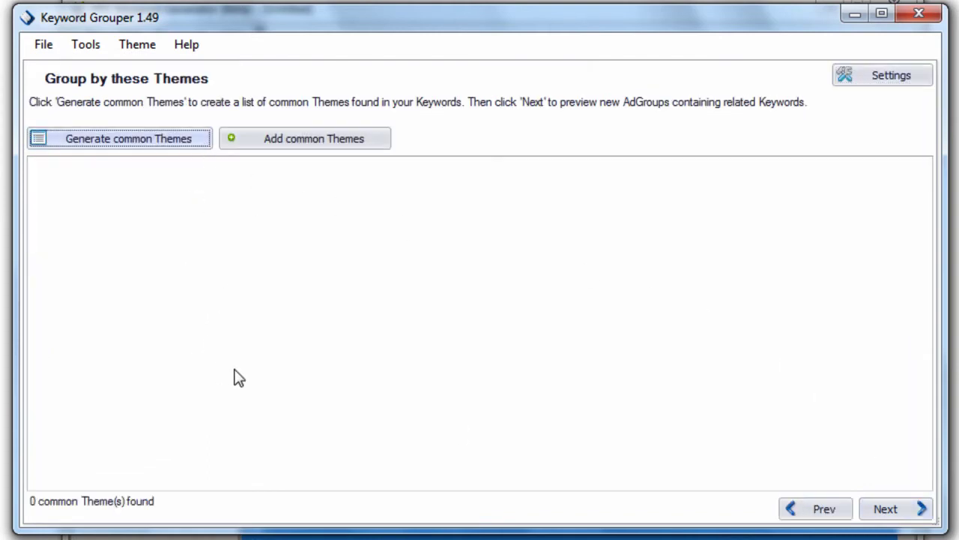
# Step: Set the grouping to put each keyword into its own AdGroup under the campaign Windows, apply it, and generate common themes
pyautogui.click(914, 75)
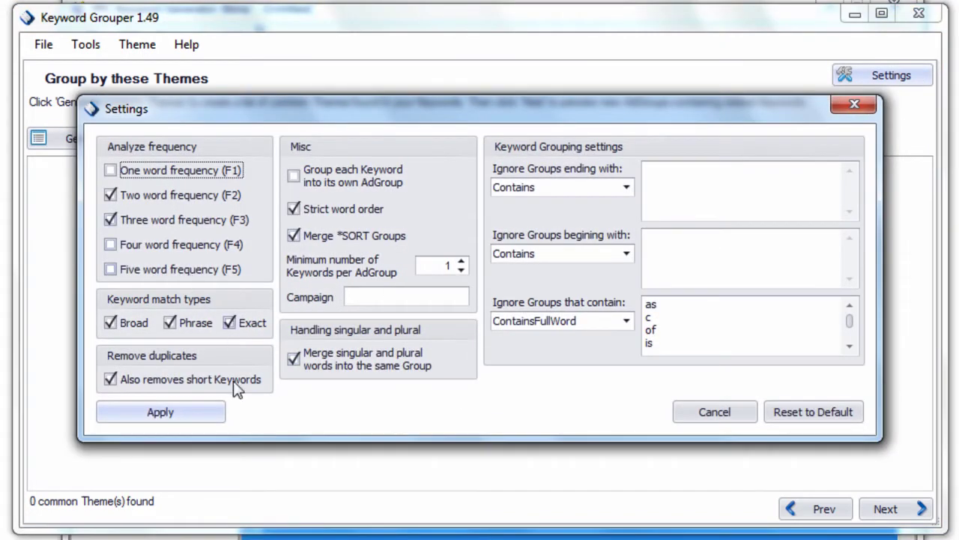
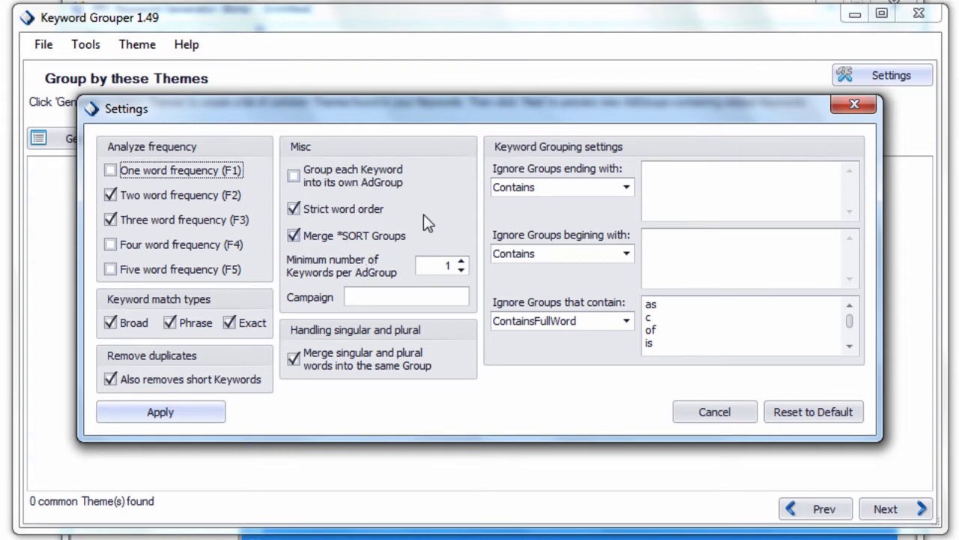
pyautogui.click(408, 534)
pyautogui.click(816, 18)
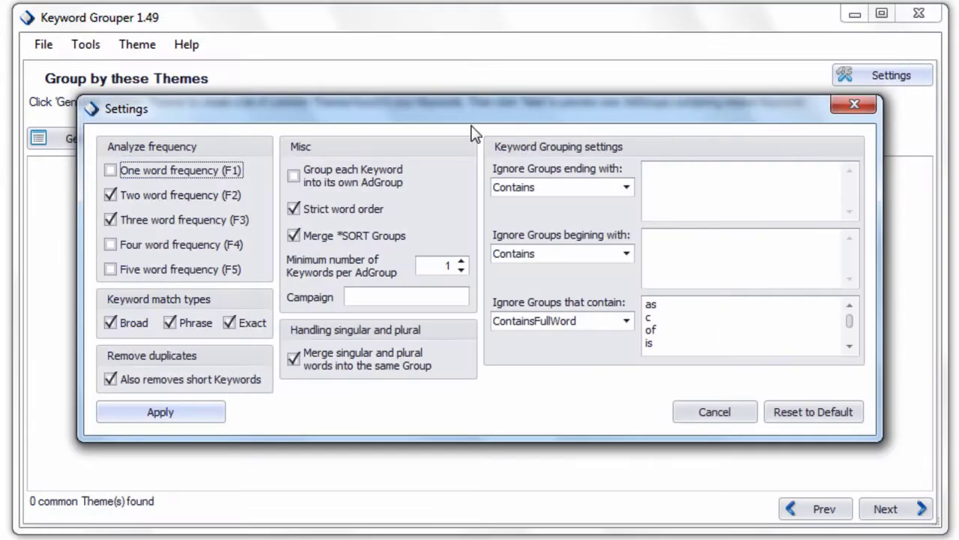
pyautogui.click(328, 182)
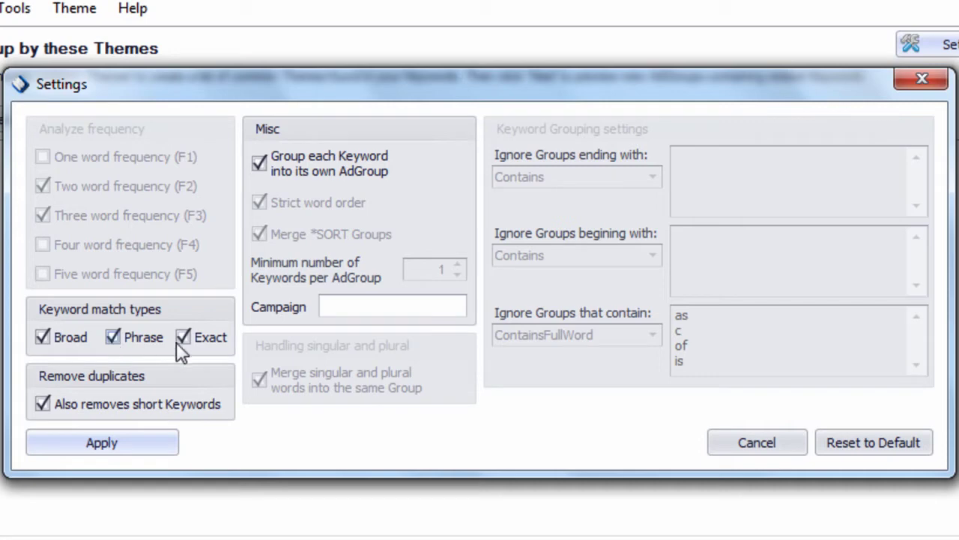
pyautogui.click(439, 304)
pyautogui.write('Windows')
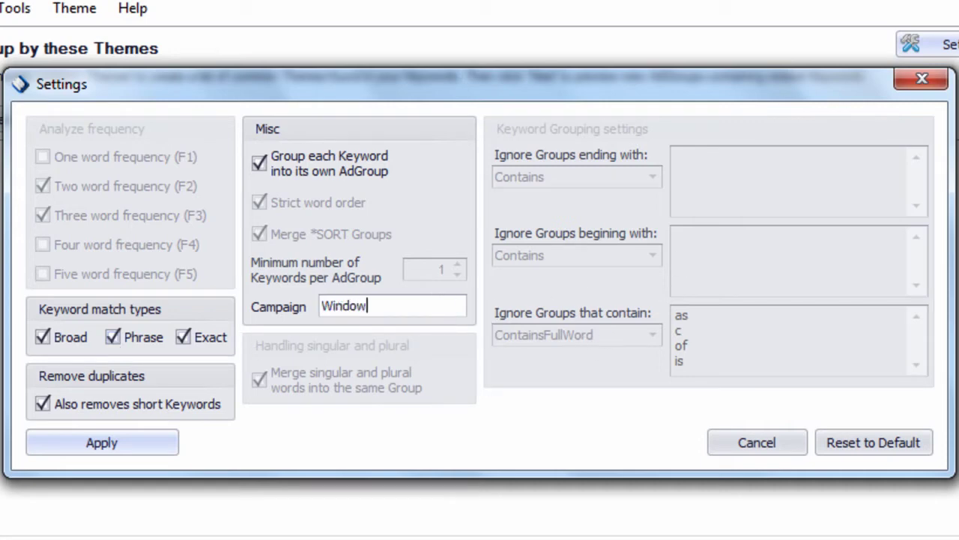
pyautogui.click(154, 438)
pyautogui.click(168, 142)
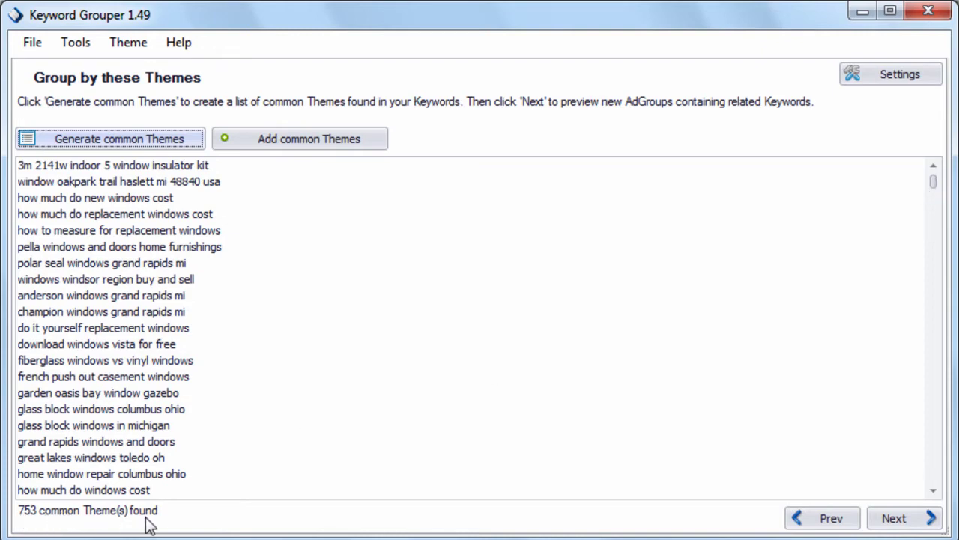
# Step: Go back to check the Step 1 keyword list against the generated themes, and regenerate the common themes
pyautogui.click(798, 517)
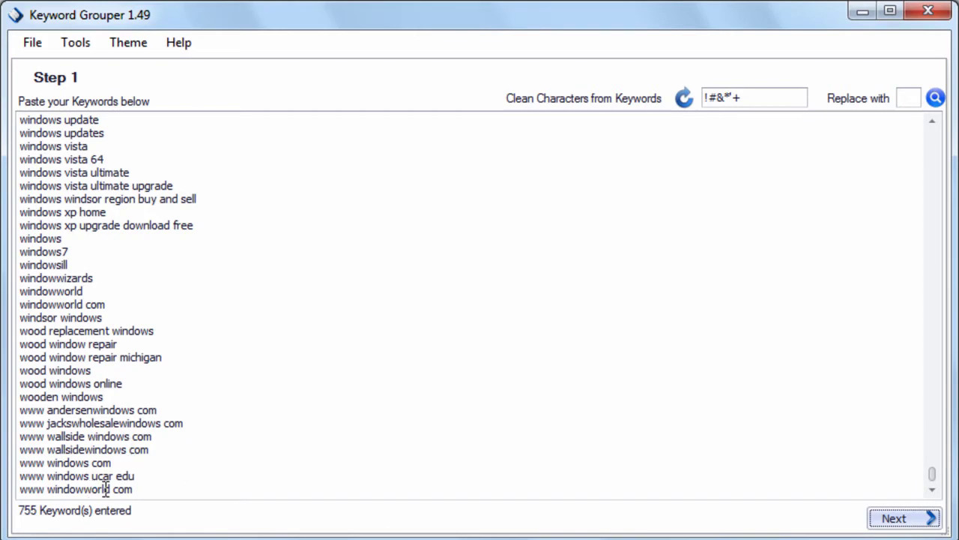
pyautogui.click(894, 518)
pyautogui.click(184, 143)
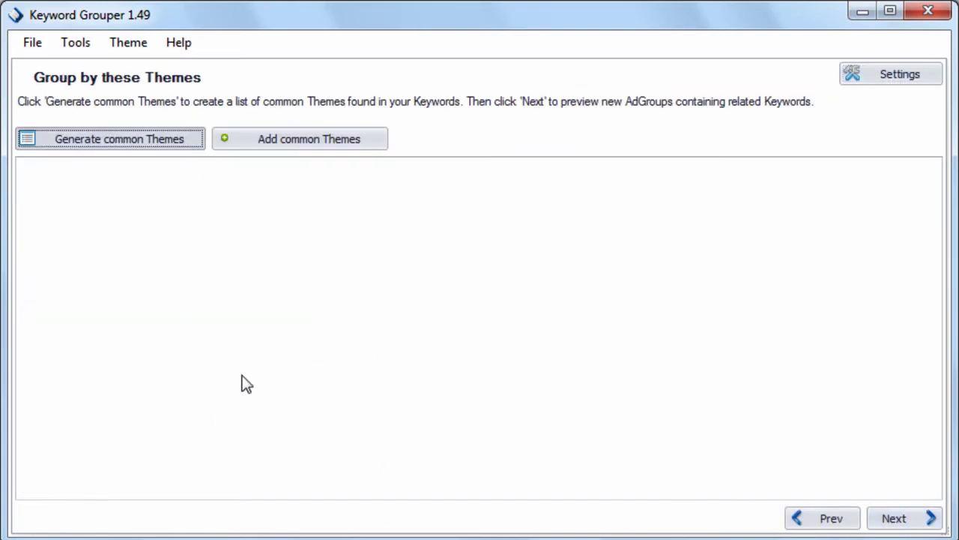
# Step: Advance through the groups preview to the results, select the three 3M 2141W rows, and widen the AdGroup column to fit the full name
pyautogui.click(901, 516)
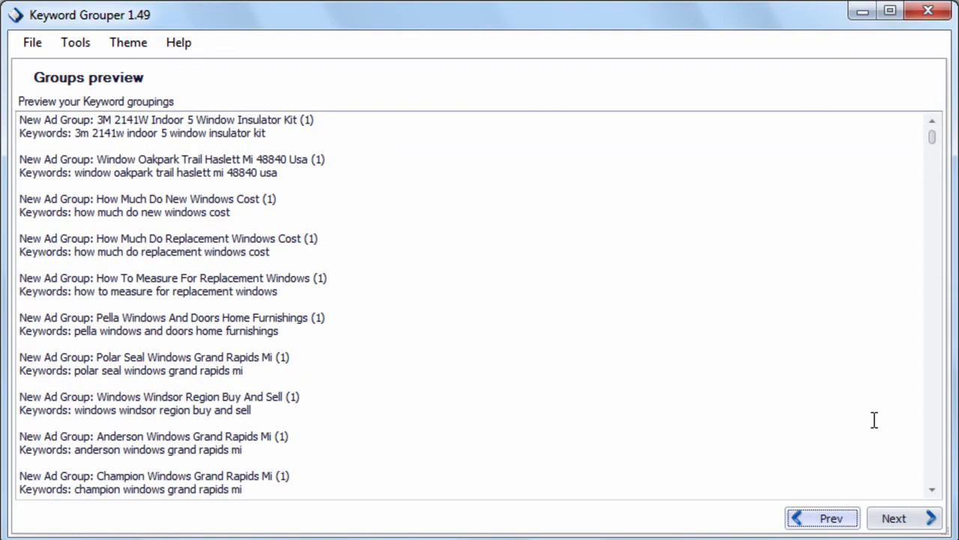
pyautogui.click(898, 520)
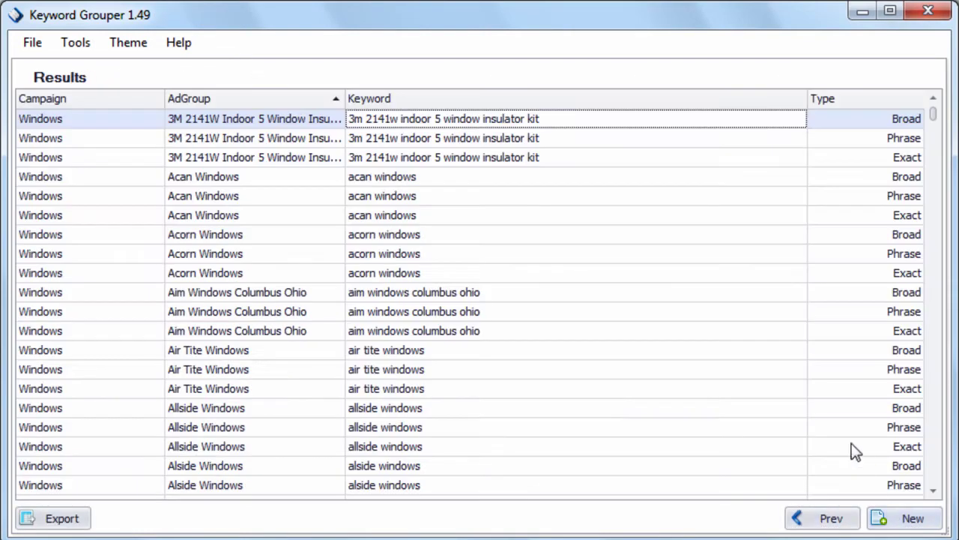
pyautogui.click(249, 159)
pyautogui.keyDown('shift'); pyautogui.click(315, 123); pyautogui.keyUp('shift')
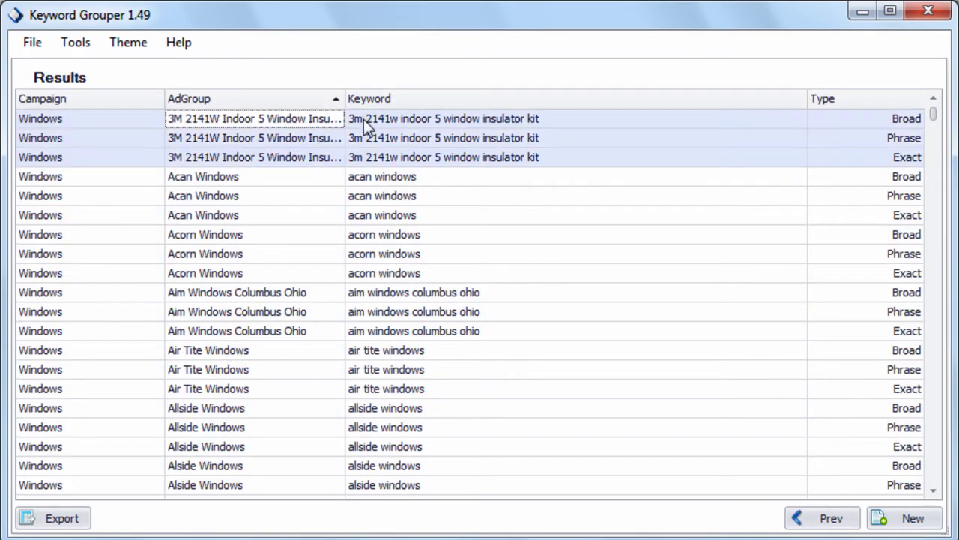
pyautogui.moveTo(345, 98); pyautogui.dragTo(374, 99)
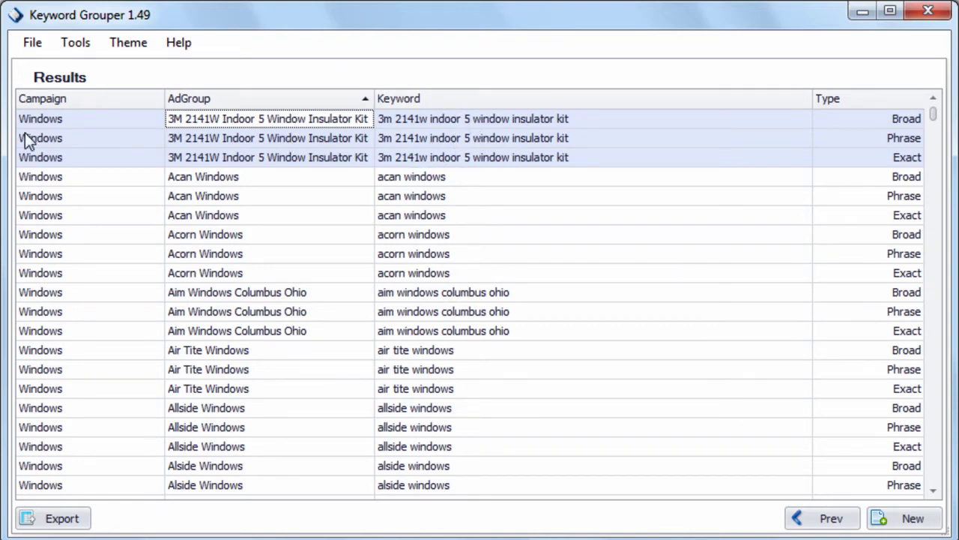
# Step: Examine the campaign, ad group, keyword and match type values in the first rows of the results
pyautogui.click(90, 124)
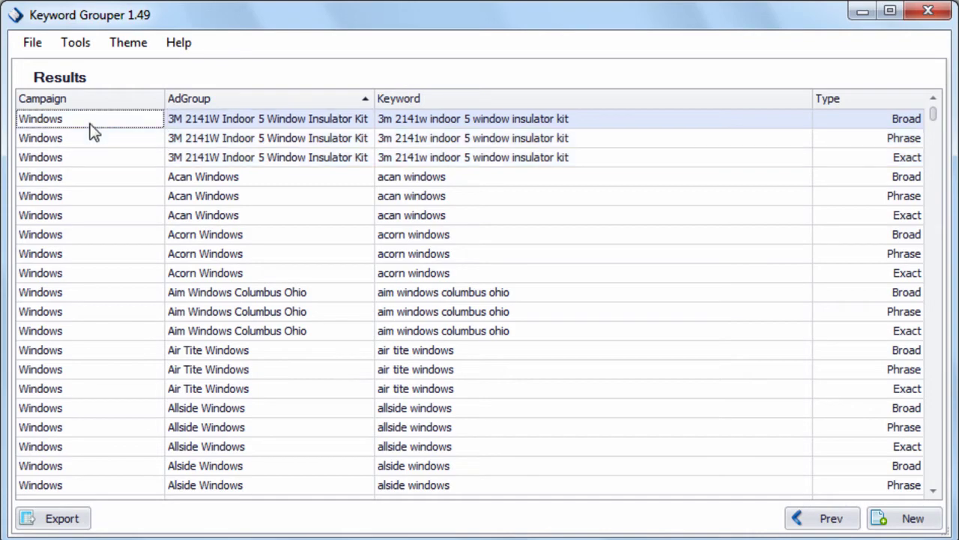
pyautogui.click(220, 124)
pyautogui.click(446, 141)
pyautogui.click(855, 175)
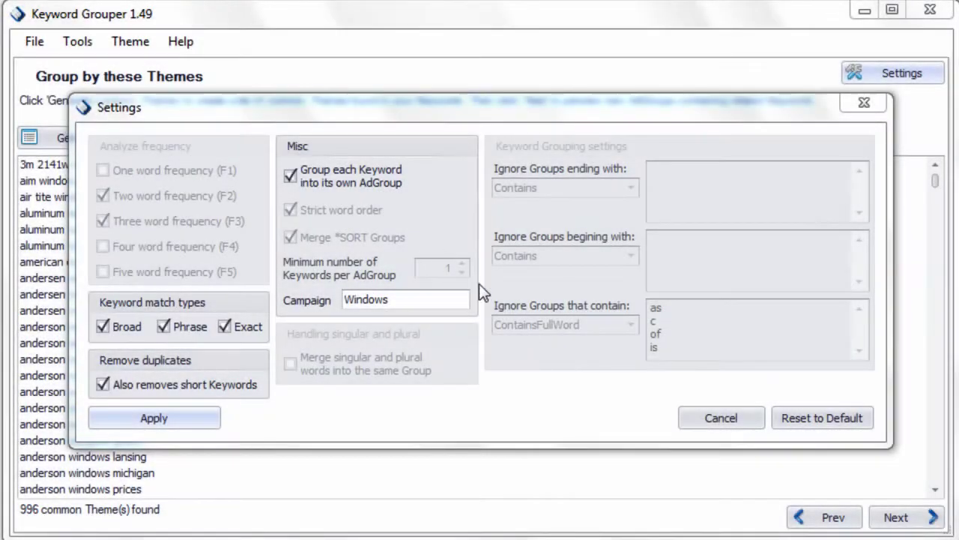
# Step: Turn off grouping each keyword into its own AdGroup, and switch strict word order off and back on
pyautogui.click(326, 188)
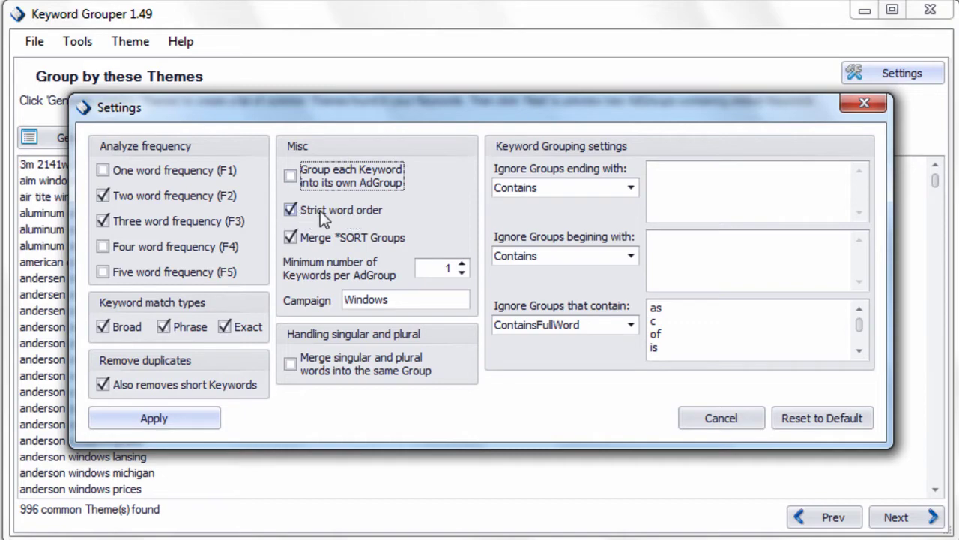
pyautogui.moveTo(353, 114); pyautogui.dragTo(469, 119)
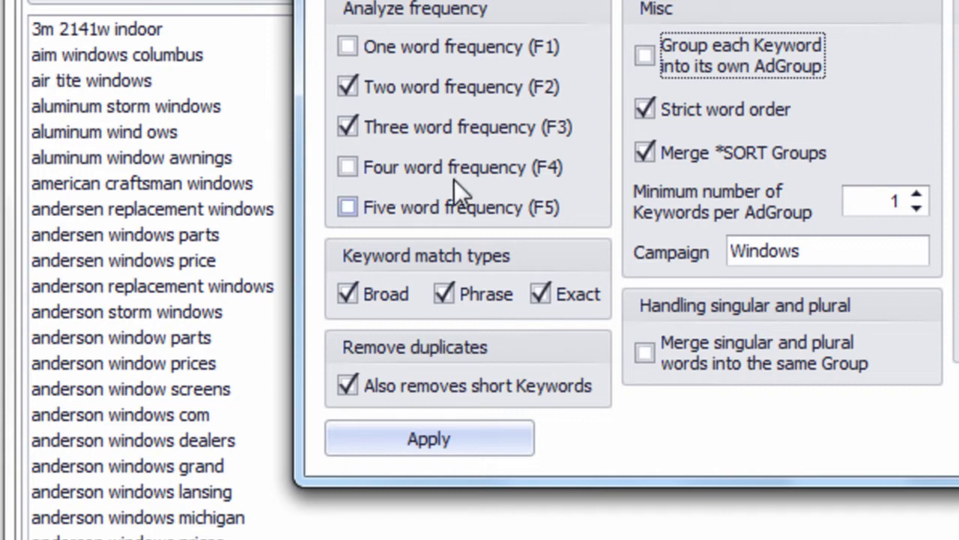
pyautogui.click(683, 118)
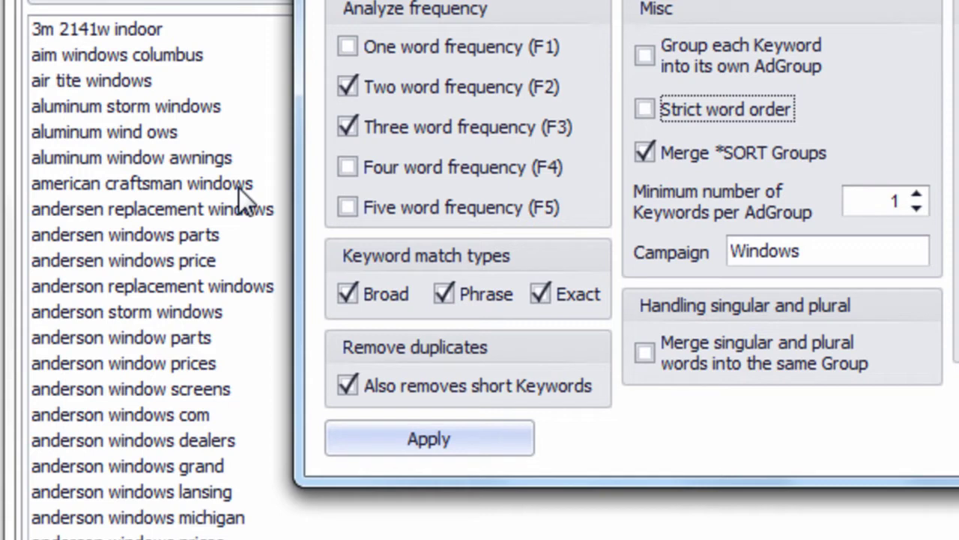
pyautogui.click(697, 112)
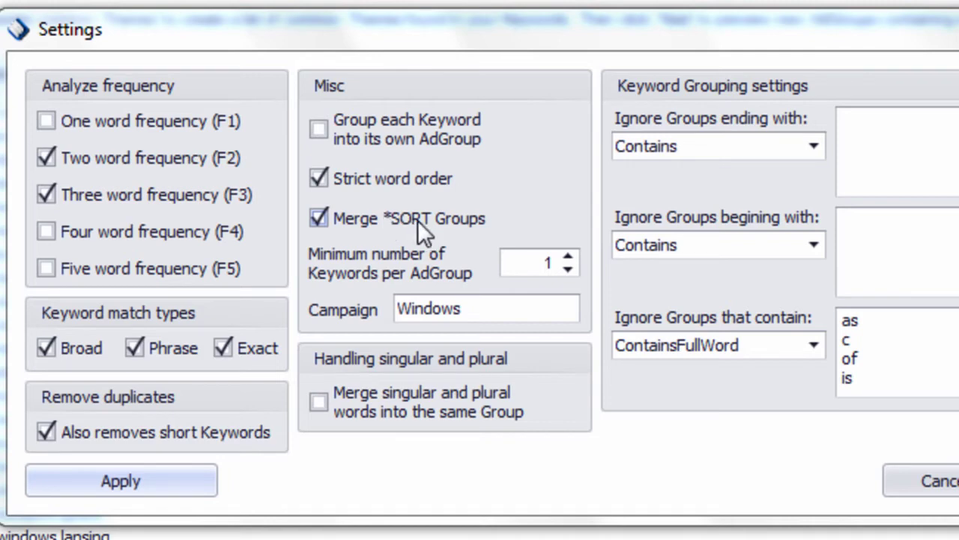
# Step: Turn off merging of *SORT groups and set the minimum number of keywords per AdGroup to 5
pyautogui.click(411, 217)
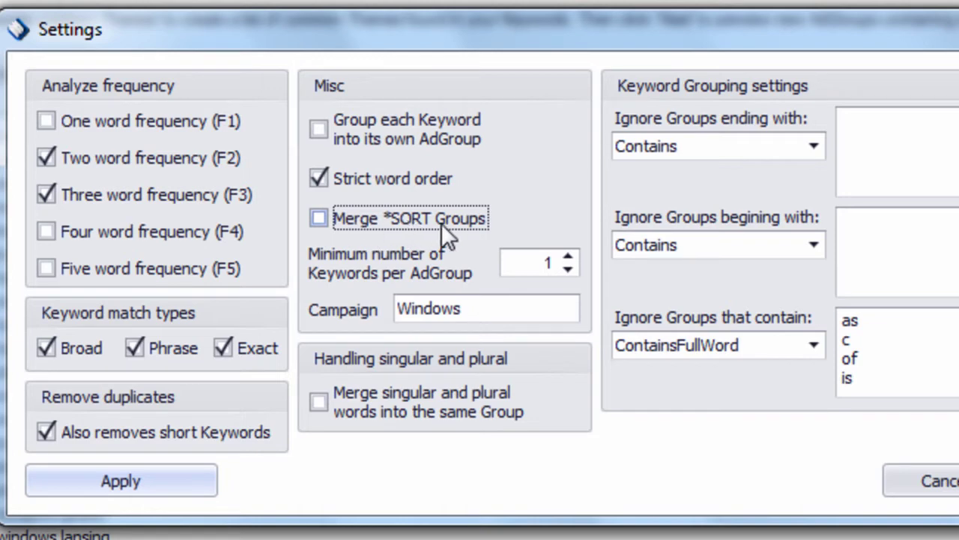
pyautogui.click(568, 257)
pyautogui.click(568, 258)
pyautogui.click(569, 257)
pyautogui.click(568, 257)
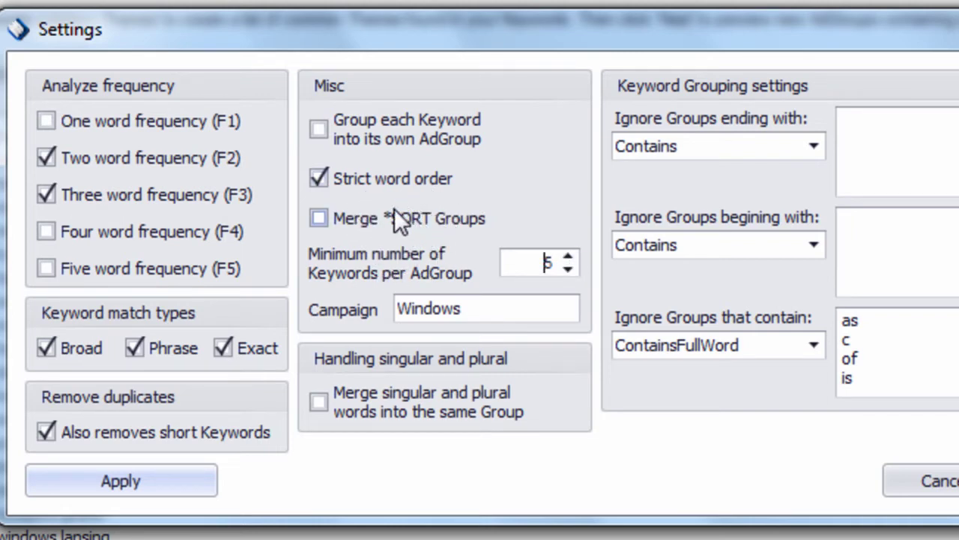
# Step: Keep only Broad match and two word frequency, re-enable merging of *SORT groups, and apply the settings to regenerate the themes
pyautogui.click(135, 349)
pyautogui.click(222, 349)
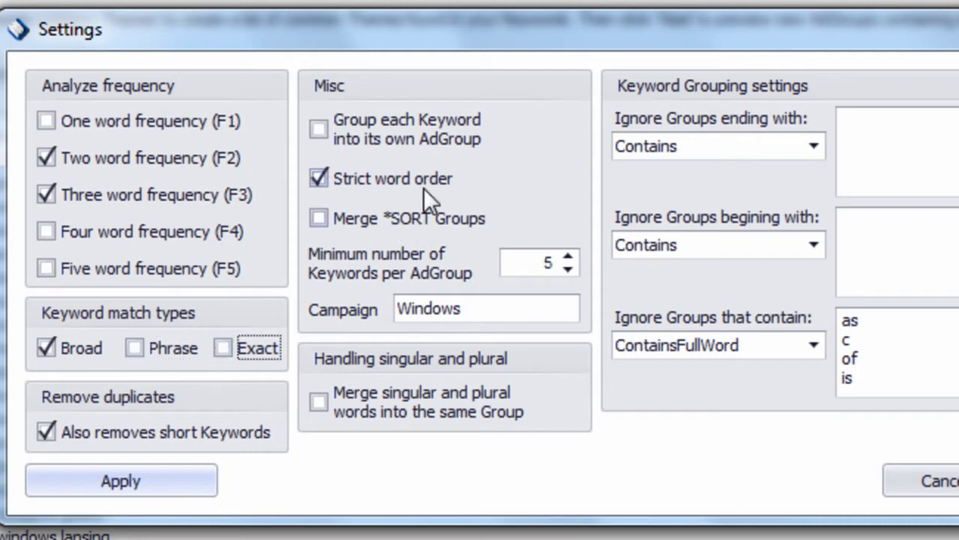
pyautogui.click(397, 218)
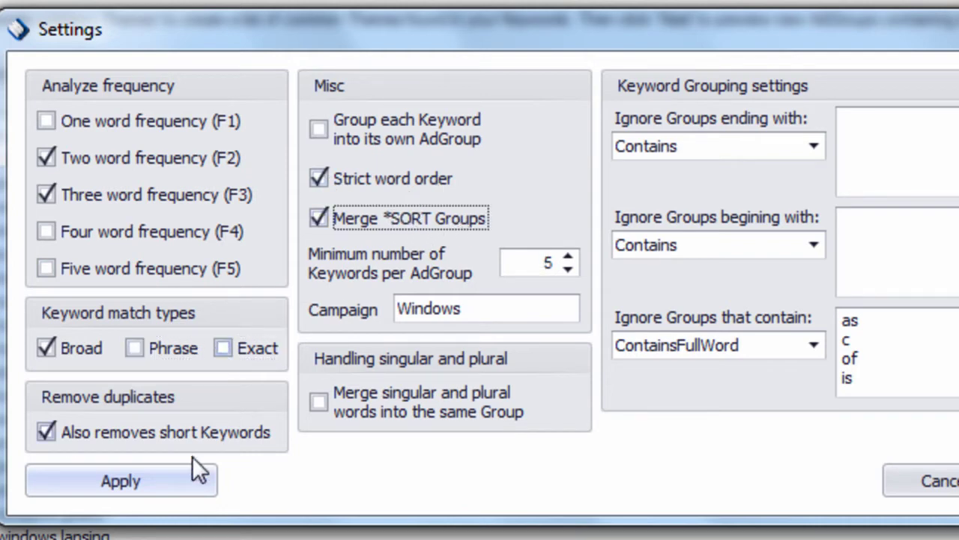
pyautogui.click(179, 187)
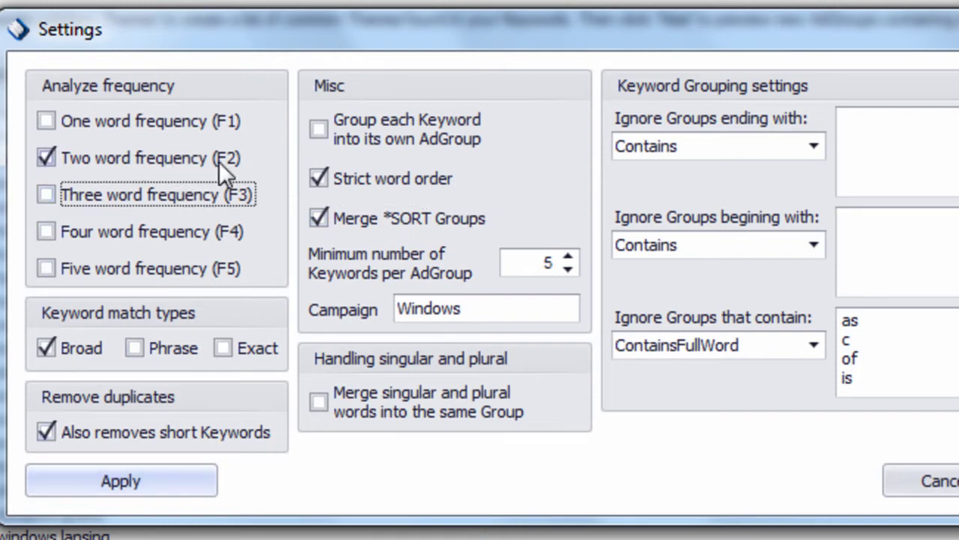
pyautogui.doubleClick(549, 262)
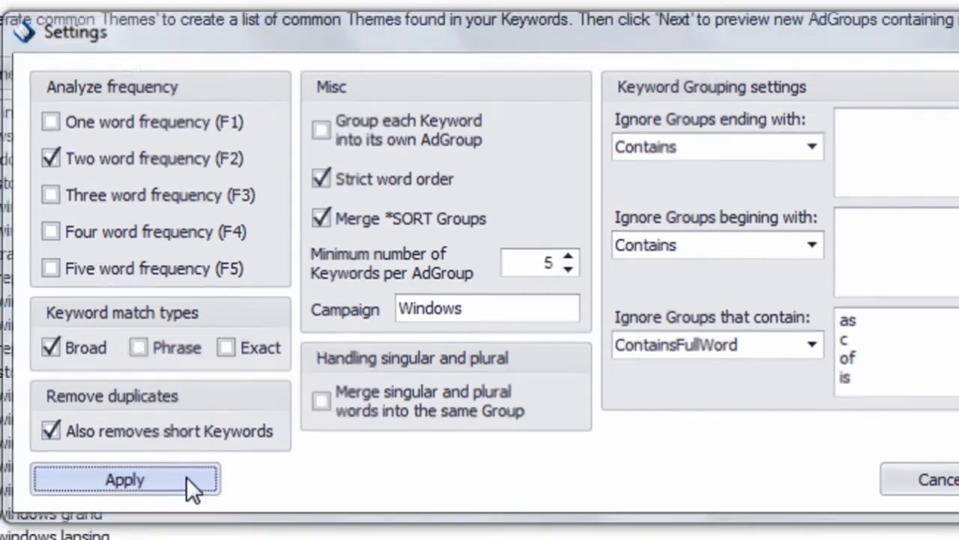
pyautogui.click(188, 484)
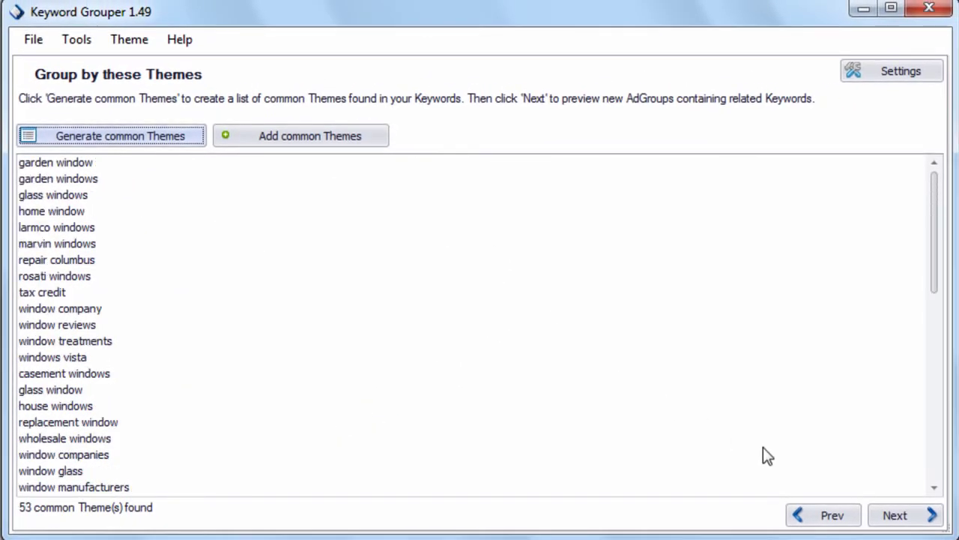
# Step: Preview the new ad groups and find the *SORT group, selecting its keywords through to the end of the preview
pyautogui.click(895, 516)
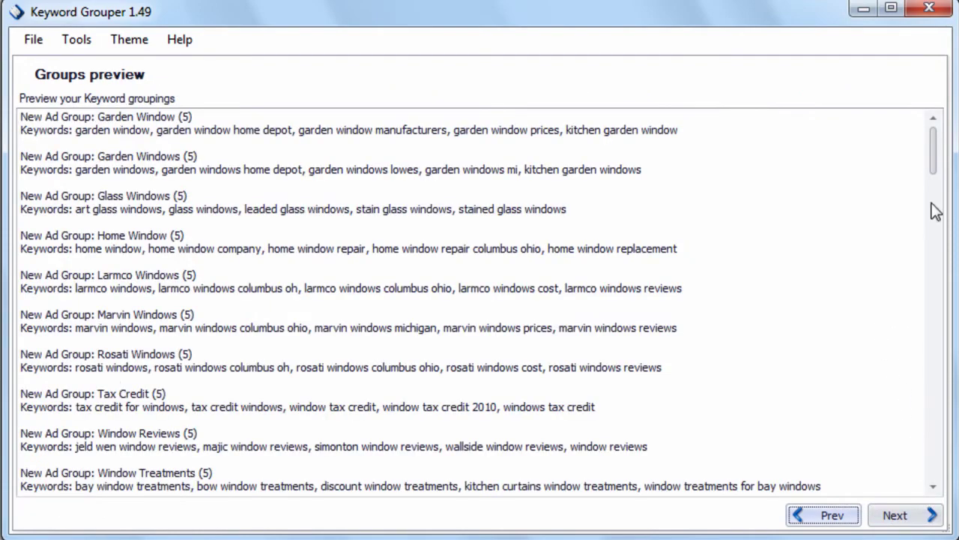
pyautogui.moveTo(937, 157); pyautogui.dragTo(913, 408)
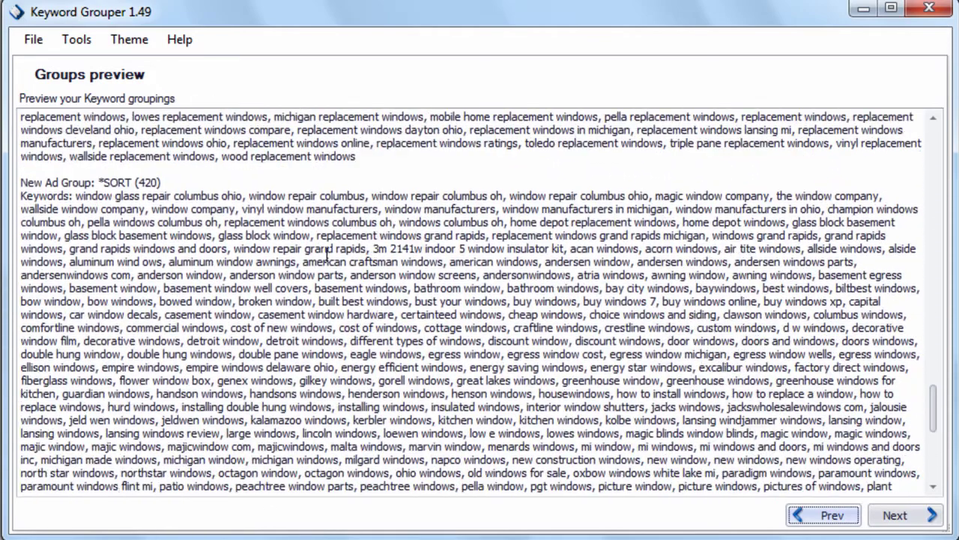
pyautogui.click(157, 182)
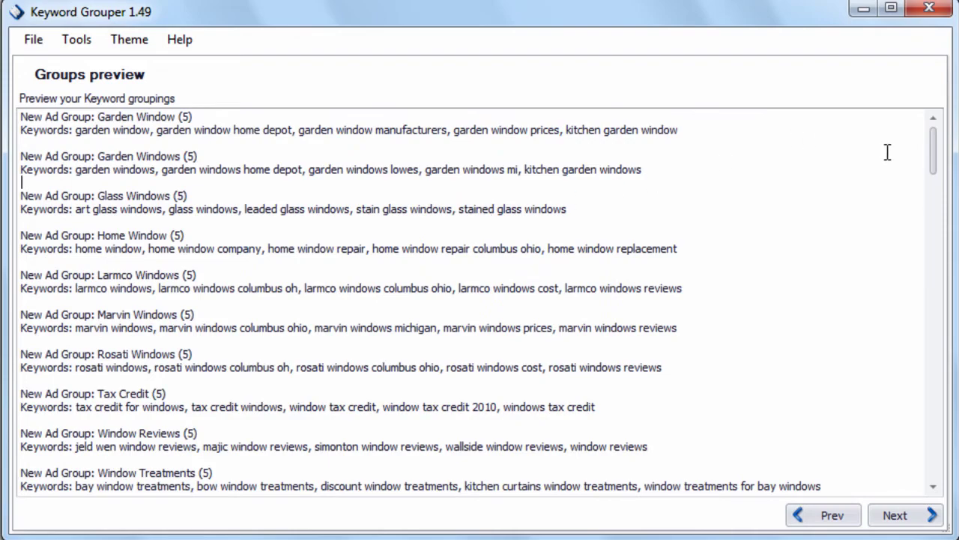
pyautogui.moveTo(936, 169); pyautogui.dragTo(933, 418)
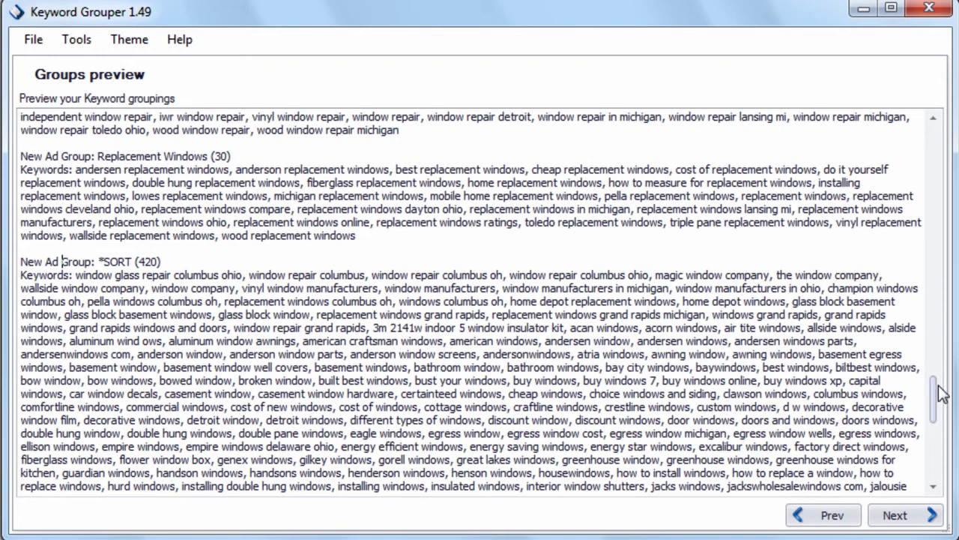
pyautogui.moveTo(937, 391)
pyautogui.mouseDown()
pyautogui.moveTo(937, 457)
pyautogui.moveTo(937, 386)
pyautogui.mouseUp()
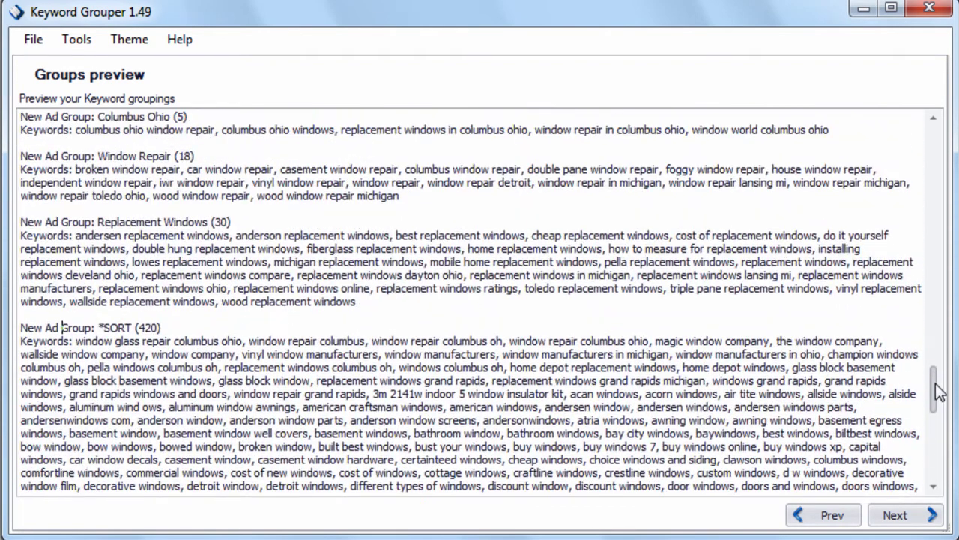
pyautogui.scroll(1, 63, 327)
pyautogui.moveTo(86, 340); pyautogui.dragTo(551, 512)
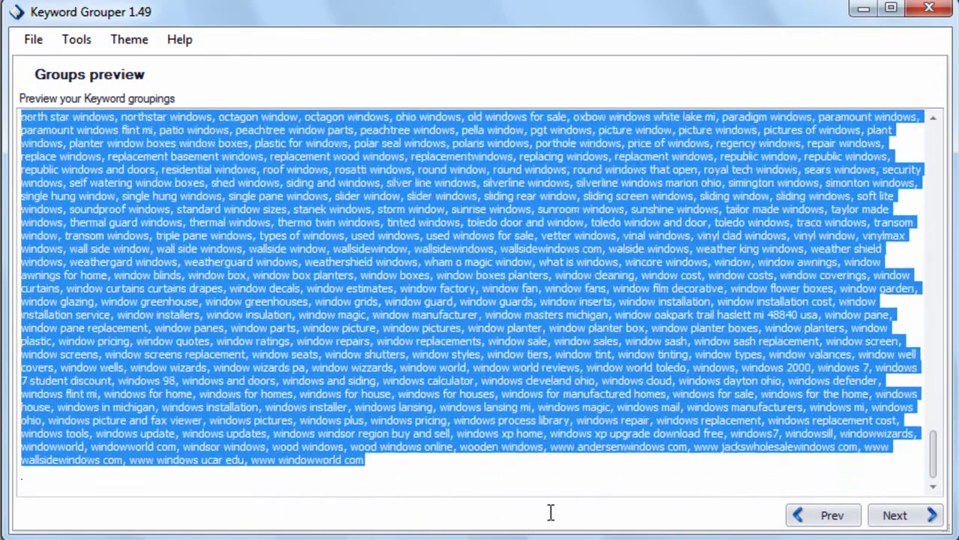
# Step: Return to the theme grouping stage, turn off merging of *SORT groups, and regenerate the common themes
pyautogui.click(851, 516)
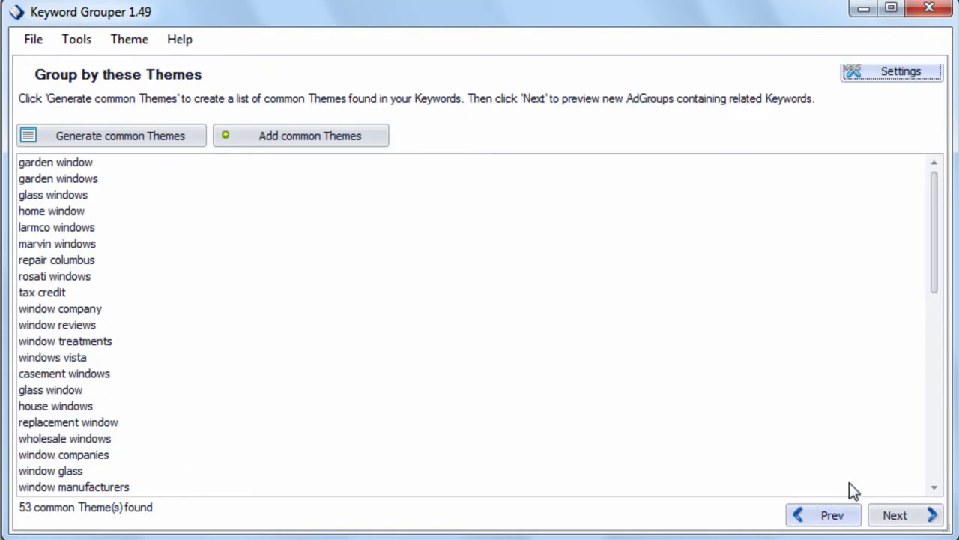
pyautogui.click(909, 69)
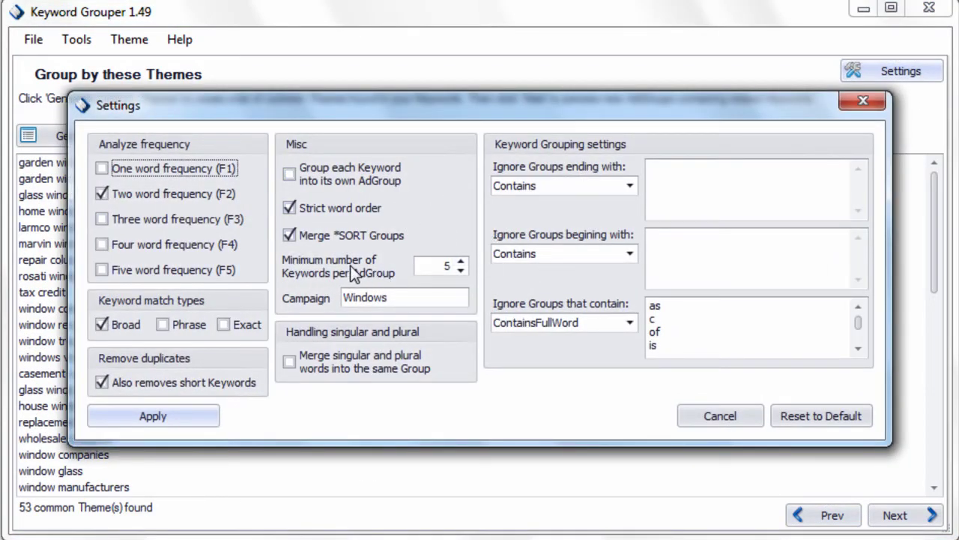
pyautogui.click(322, 236)
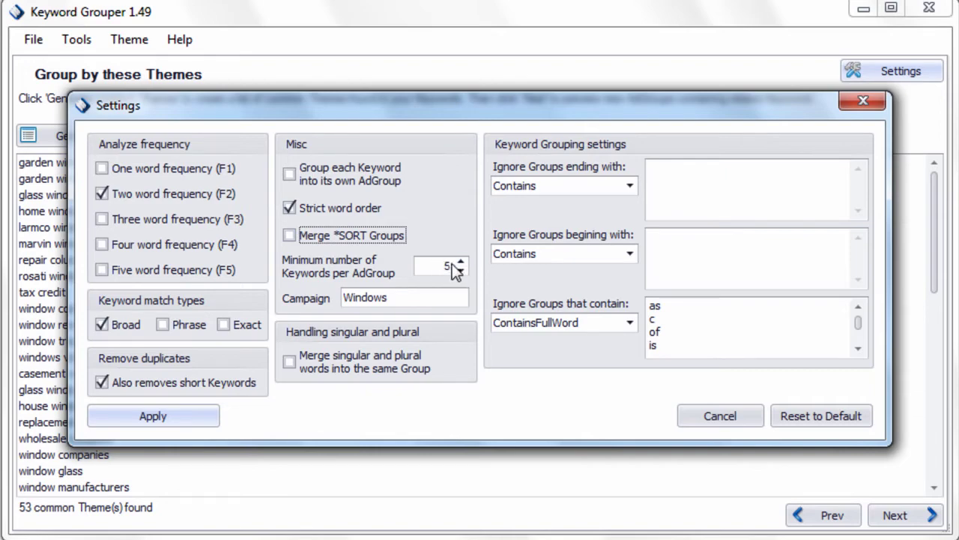
pyautogui.click(188, 413)
pyautogui.click(172, 145)
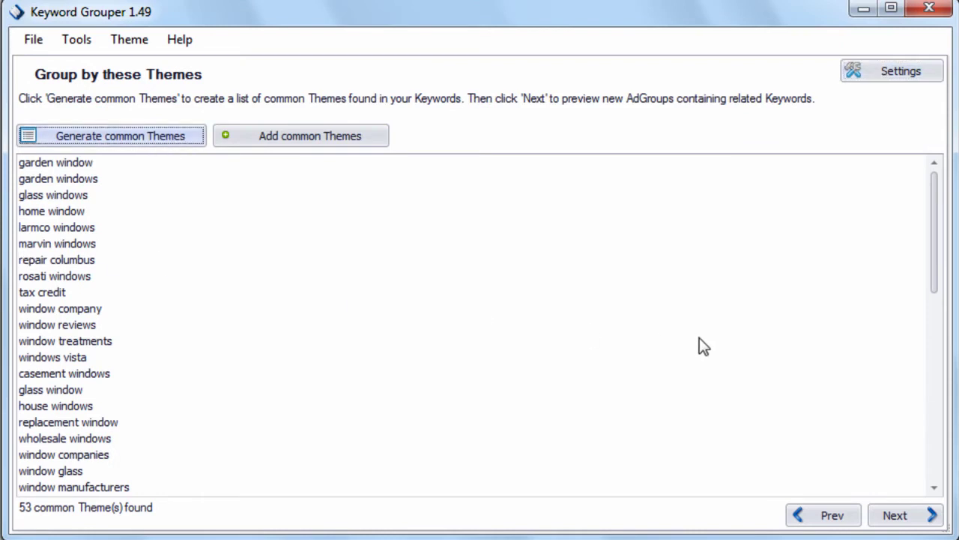
# Step: Preview the new ad groups, open the results, and find the rows of the separately named *SORT groups
pyautogui.click(896, 517)
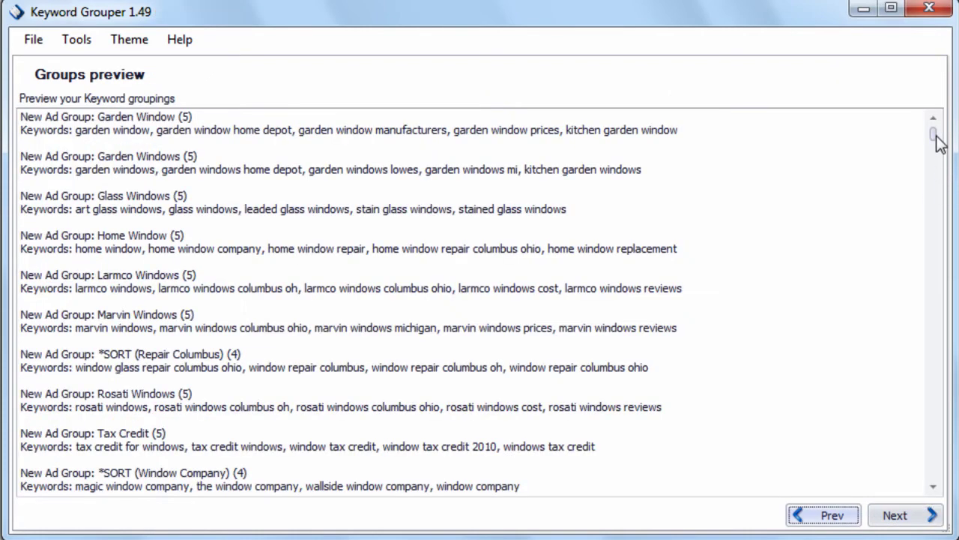
pyautogui.moveTo(936, 137); pyautogui.dragTo(941, 168)
pyautogui.click(860, 515)
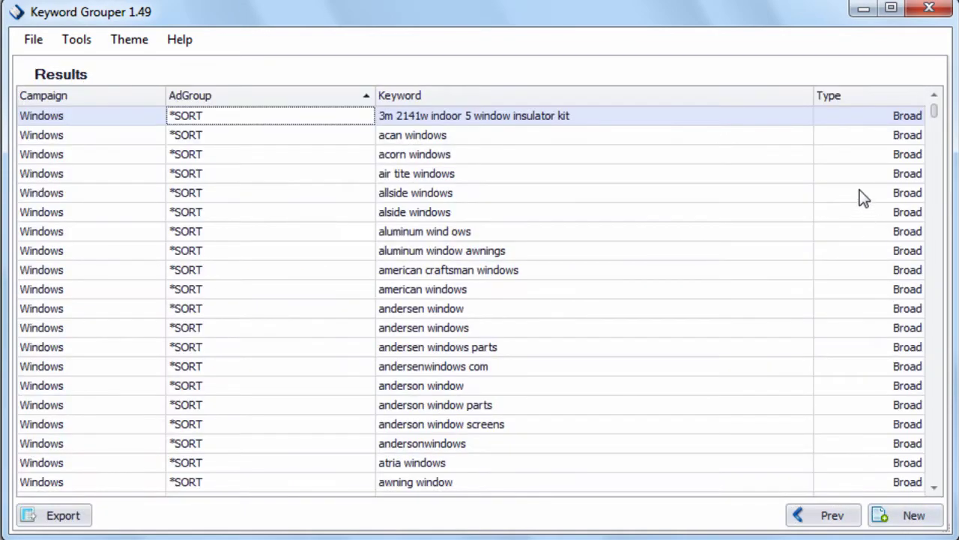
pyautogui.moveTo(935, 112); pyautogui.dragTo(939, 304)
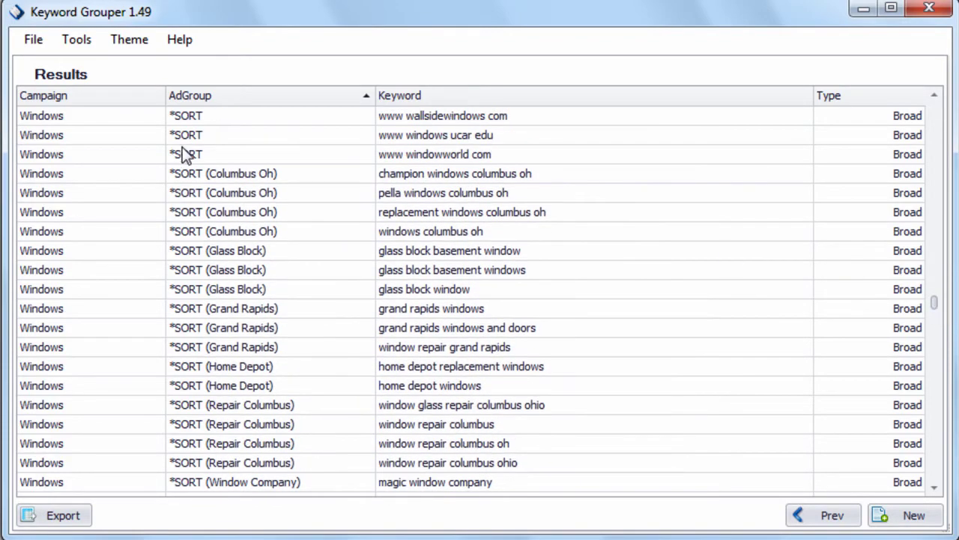
# Step: Select in turn the rows of the Columbus Oh, Glass Block, Grand Rapids, Home Depot and Window Manufacturers *SORT groups to examine their keywords
pyautogui.click(248, 174)
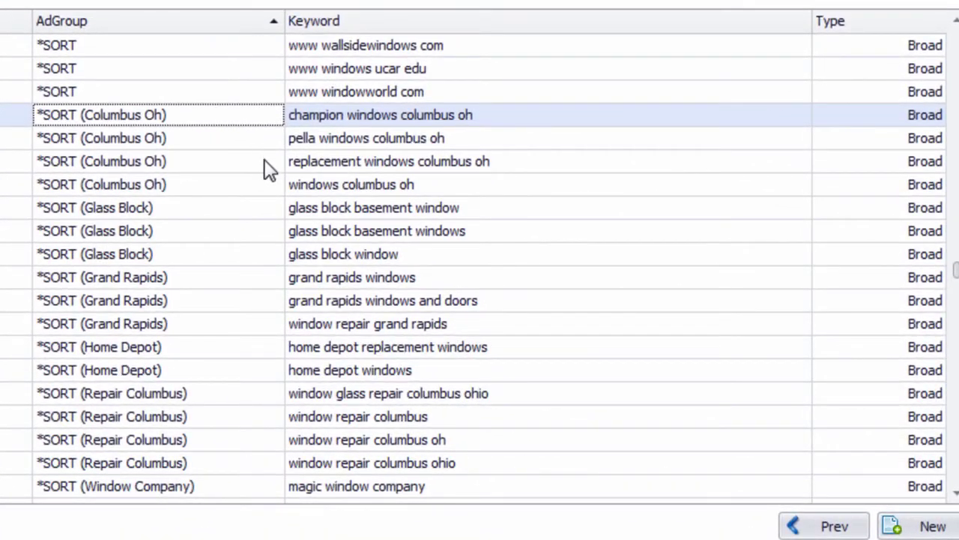
pyautogui.keyDown('shift'); pyautogui.click(355, 212); pyautogui.keyUp('shift')
pyautogui.keyDown('shift'); pyautogui.click(281, 185); pyautogui.keyUp('shift')
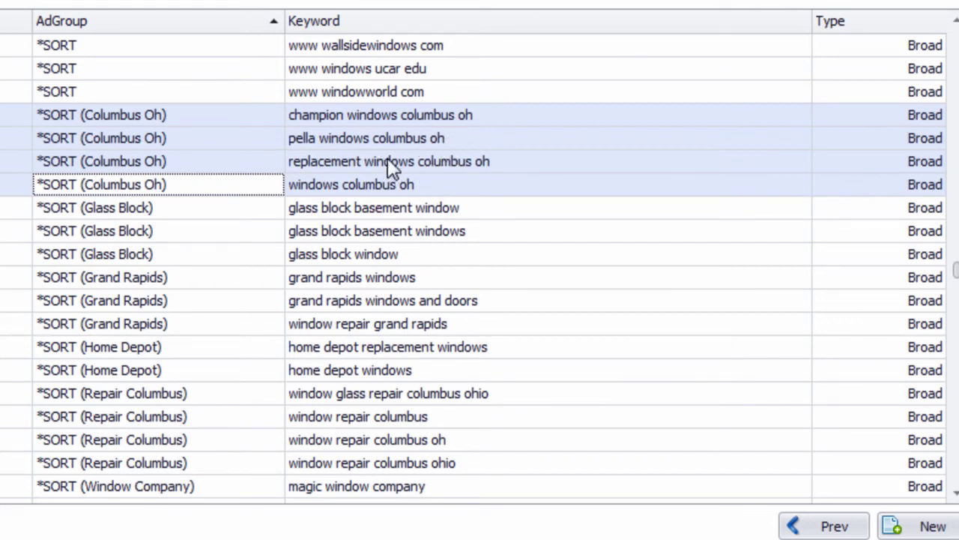
pyautogui.click(287, 207)
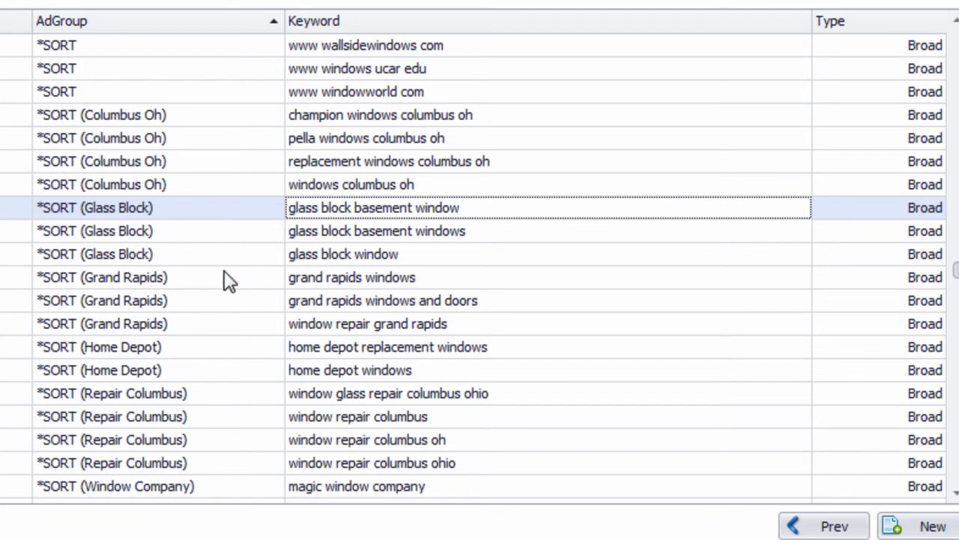
pyautogui.keyDown('shift'); pyautogui.click(178, 259); pyautogui.keyUp('shift')
pyautogui.click(195, 280)
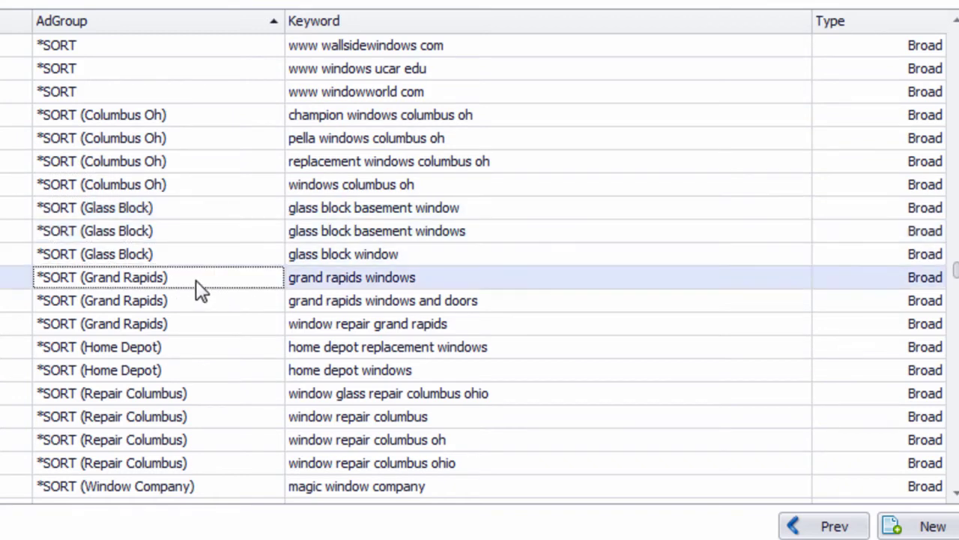
pyautogui.keyDown('shift'); pyautogui.click(184, 325); pyautogui.keyUp('shift')
pyautogui.click(193, 345)
pyautogui.keyDown('shift'); pyautogui.click(199, 370); pyautogui.keyUp('shift')
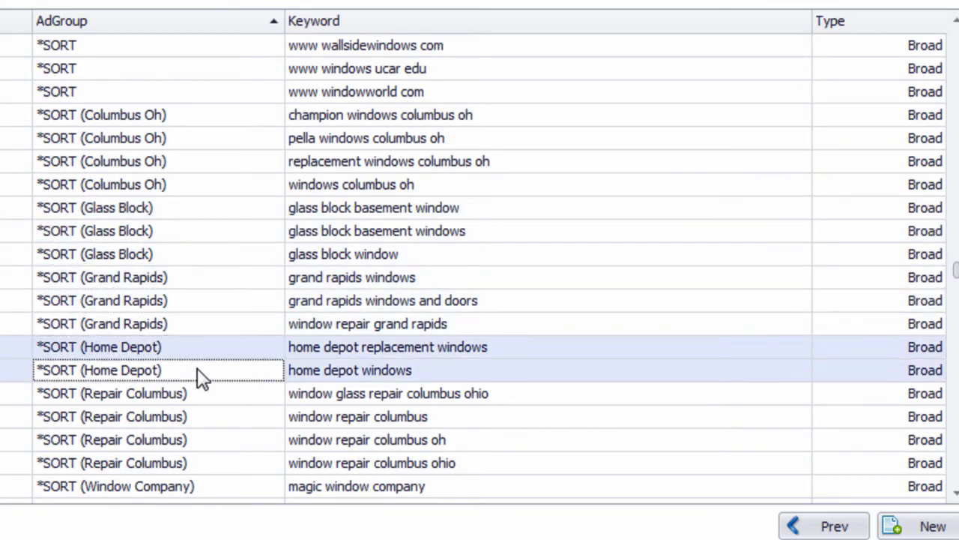
pyautogui.scroll(-6, 321, 304)
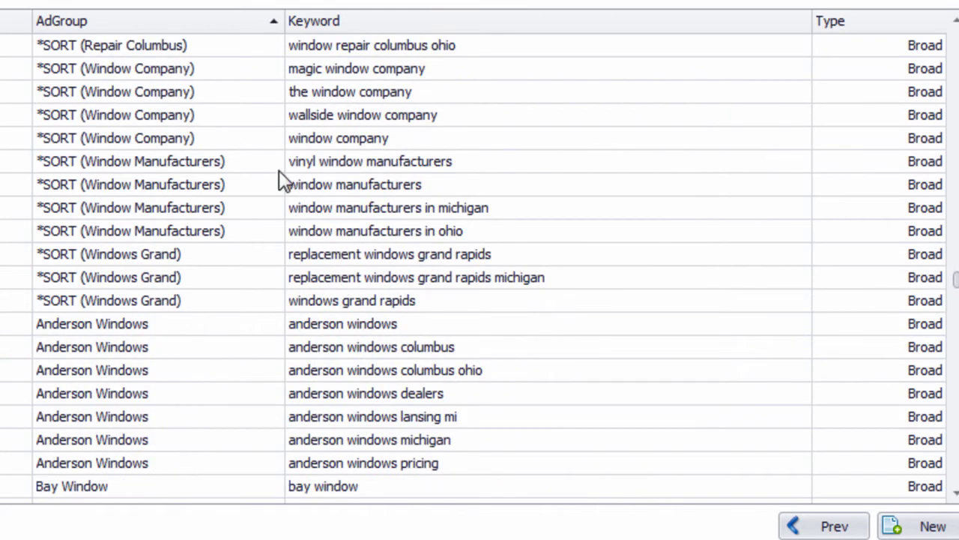
pyautogui.click(278, 171)
pyautogui.keyDown('shift'); pyautogui.click(276, 225); pyautogui.keyUp('shift')
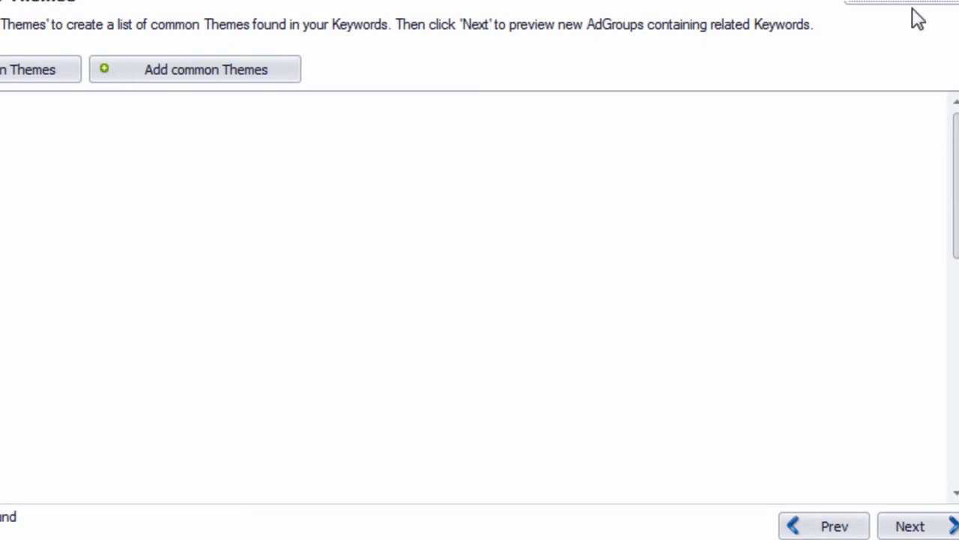
# Step: Re-enable merging of *SORT groups, set the minimum number of keywords per AdGroup to 4, and regenerate the common themes with these settings
pyautogui.click(916, 15)
pyautogui.click(241, 191)
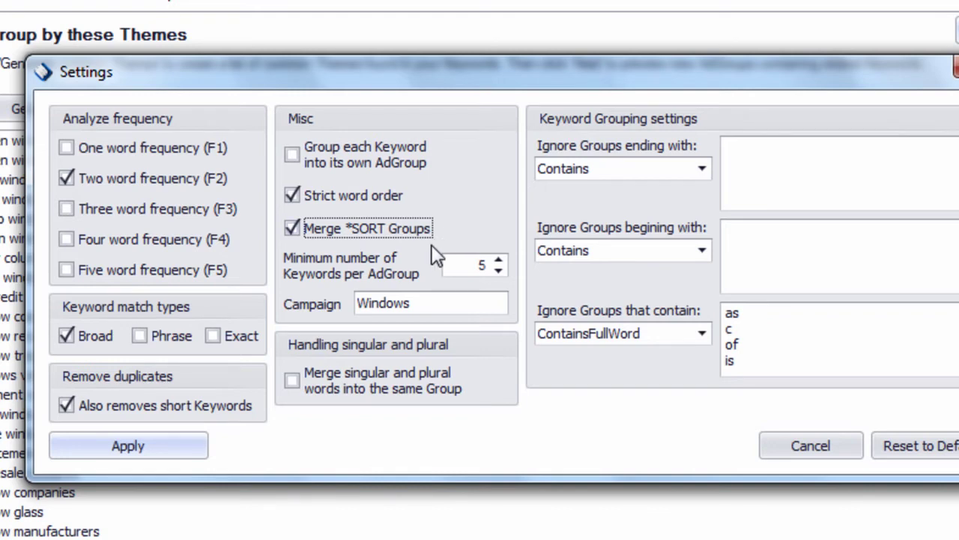
pyautogui.click(499, 270)
pyautogui.click(499, 260)
pyautogui.click(498, 270)
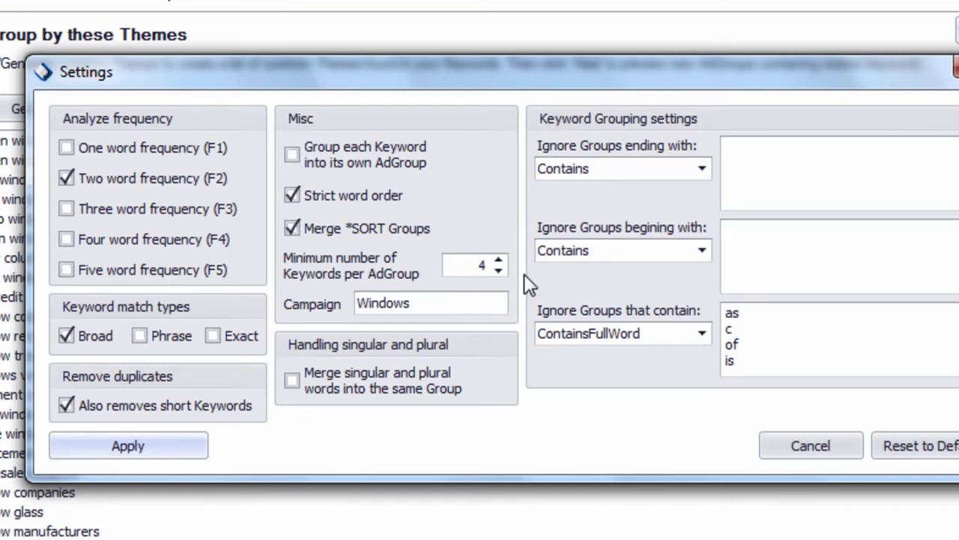
pyautogui.click(192, 444)
pyautogui.click(127, 97)
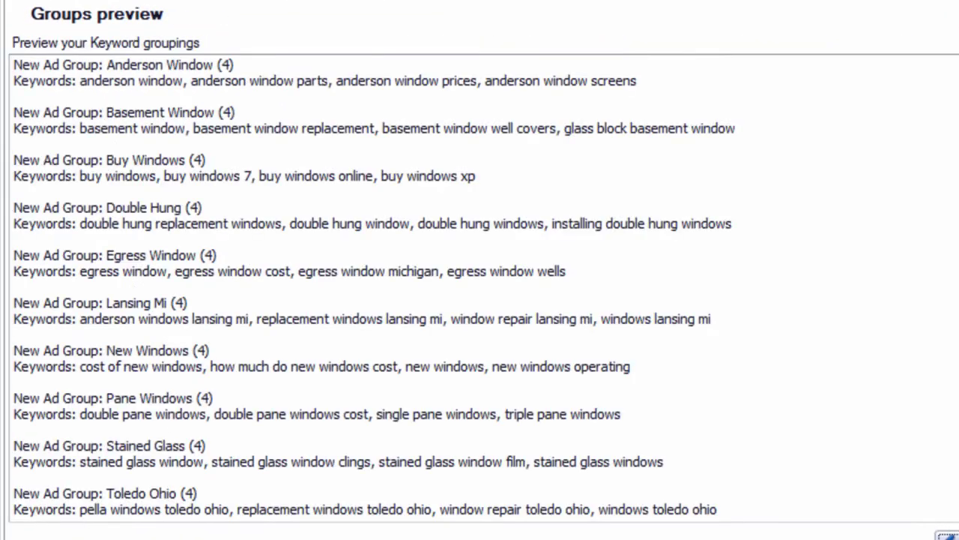
# Step: Look through the previewed ad groups and highlight the name of the Double Hung group
pyautogui.scroll(-10, 409, 287)
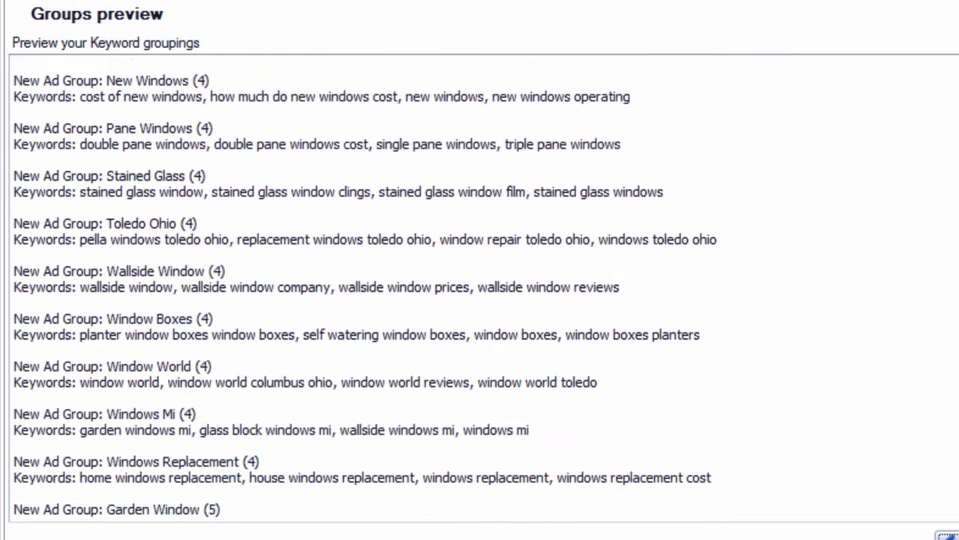
pyautogui.click(221, 209)
pyautogui.moveTo(221, 210); pyautogui.dragTo(107, 209)
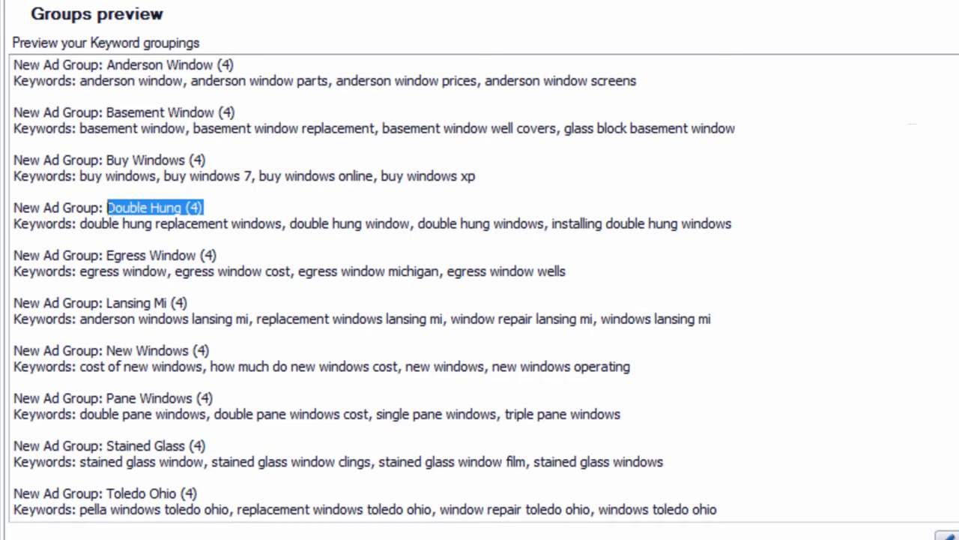
pyautogui.scroll(-15, 912, 135)
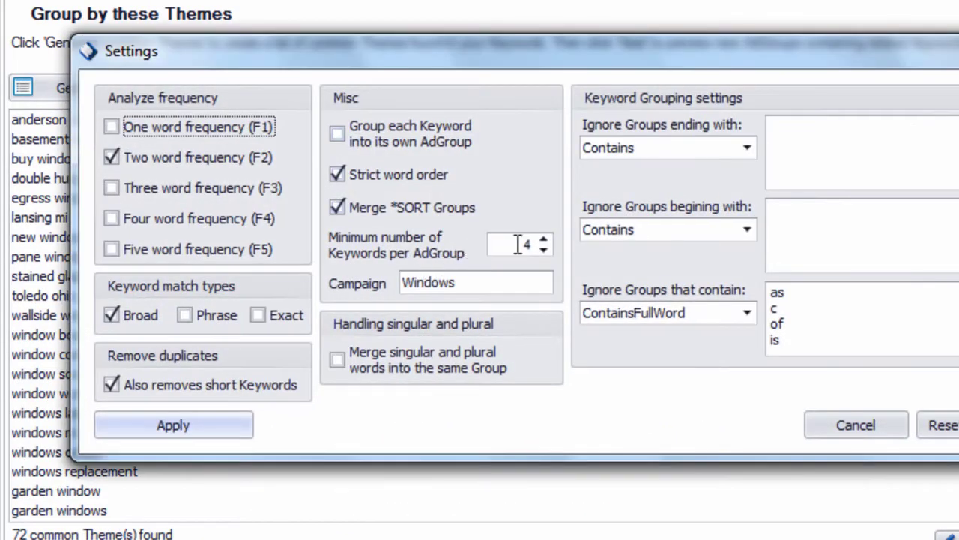
# Step: Rename the campaign to Campaign #1, apply the settings, and proceed through the preview to the results
pyautogui.moveTo(456, 283); pyautogui.dragTo(312, 283)
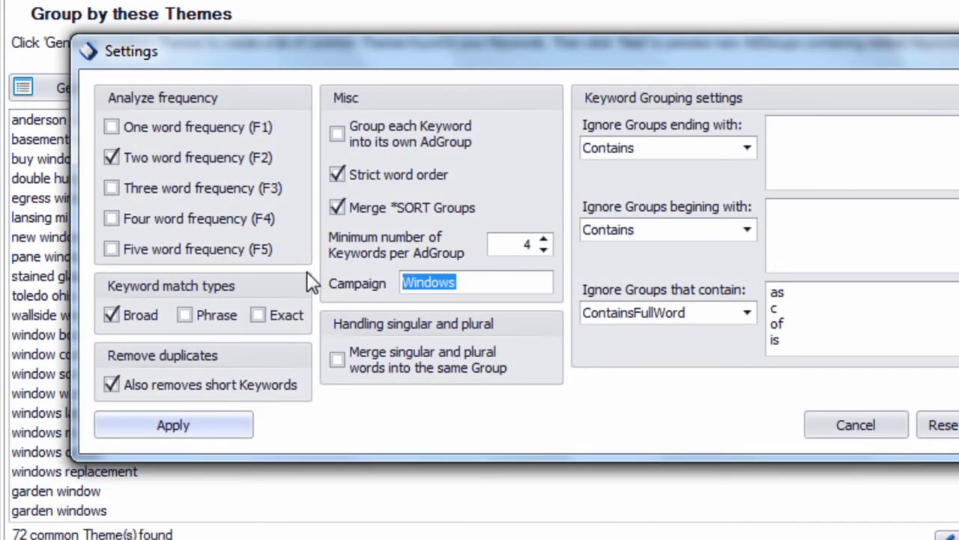
pyautogui.press('Delete')
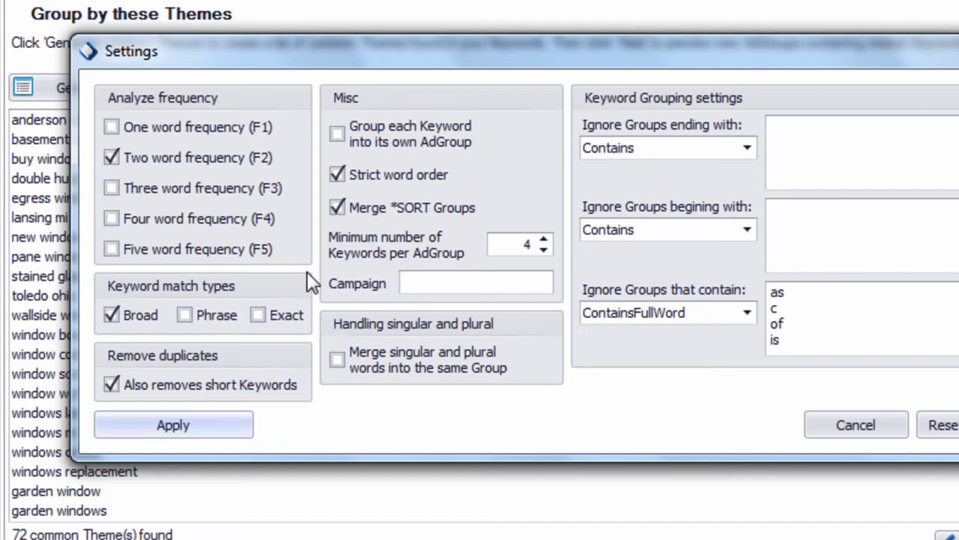
pyautogui.write('Campaign #1')
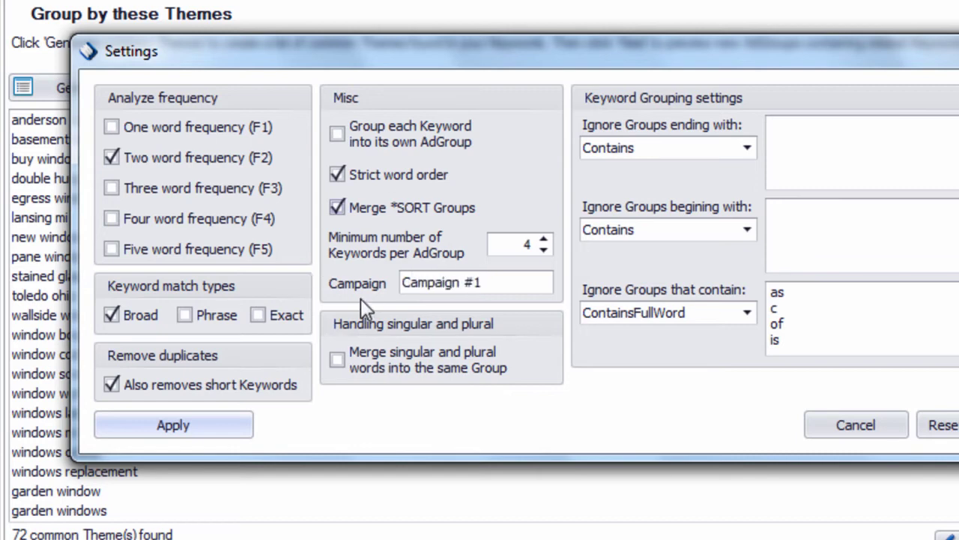
pyautogui.click(209, 420)
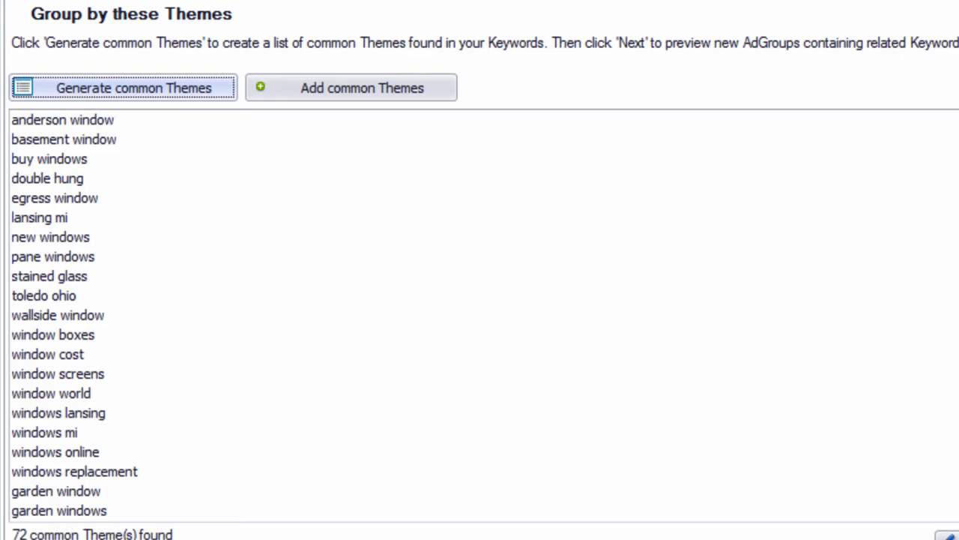
pyautogui.hotkey('alt', 'n')
pyautogui.hotkey('alt', 'n')
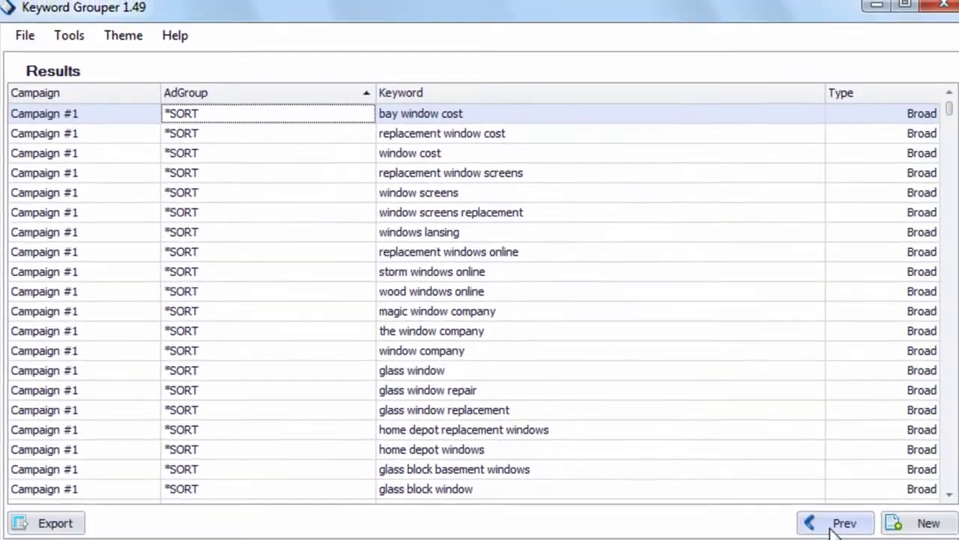
# Step: Return to the theme grouping stage and select the garden windows theme to compare it with its singular form
pyautogui.click(828, 521)
pyautogui.click(802, 521)
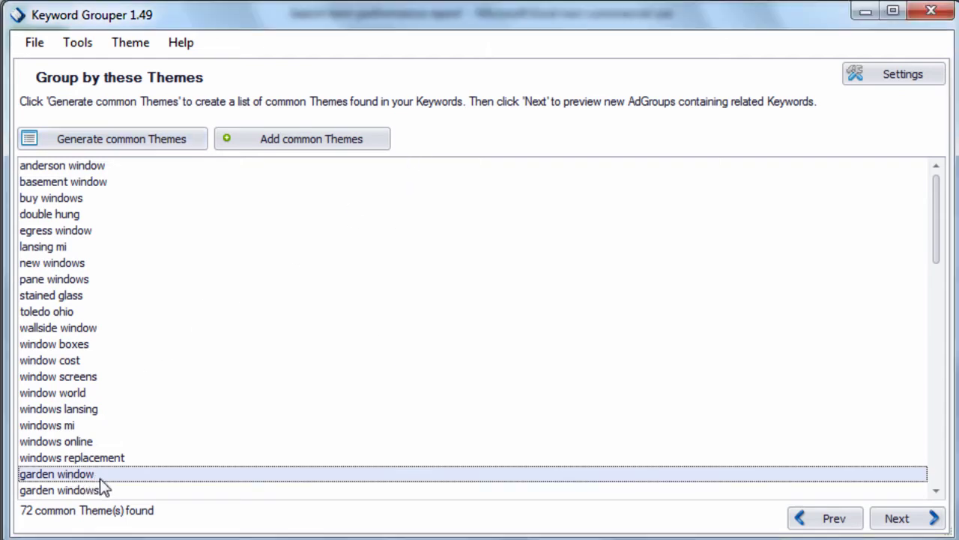
pyautogui.click(106, 489)
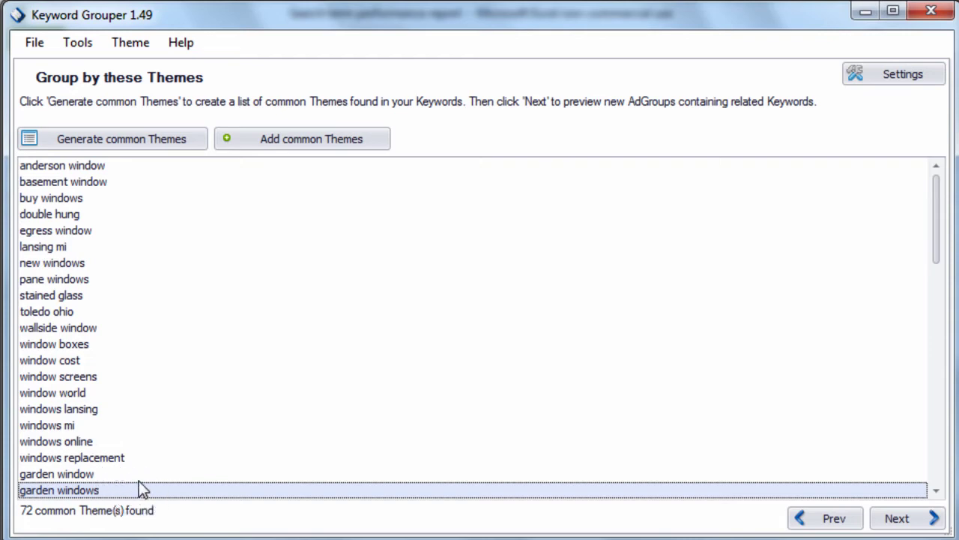
# Step: Turn on merging of singular and plural words into the same group, apply it, and regenerate the common themes
pyautogui.click(874, 79)
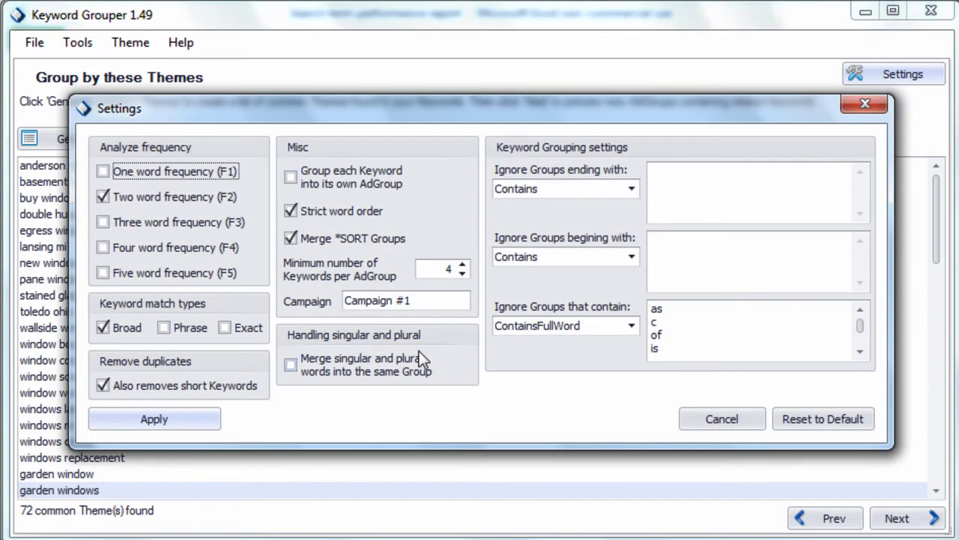
pyautogui.click(340, 367)
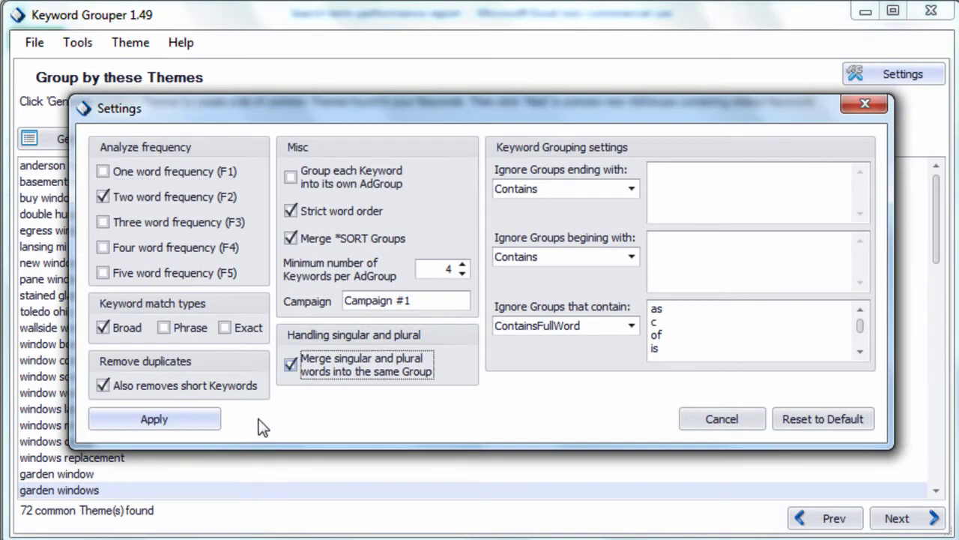
pyautogui.click(182, 418)
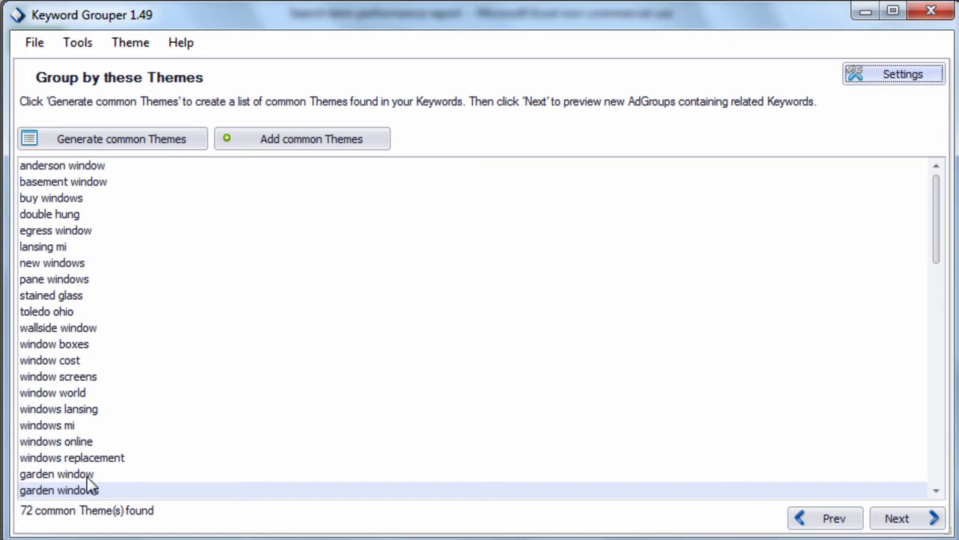
pyautogui.click(158, 144)
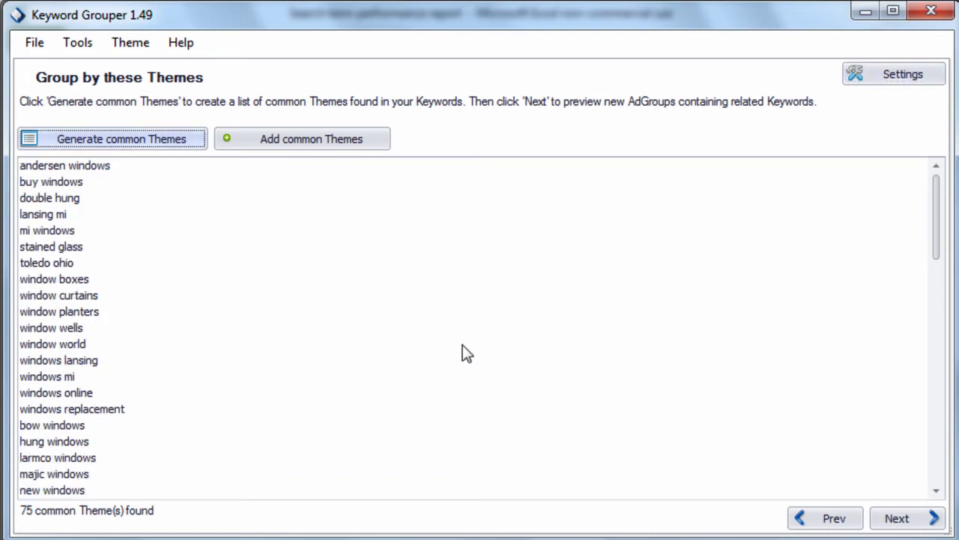
# Step: Preview the new ad groups and find the Garden Windows group, highlighting its name and its garden window keyword
pyautogui.click(897, 518)
pyautogui.moveTo(936, 161); pyautogui.dragTo(952, 347)
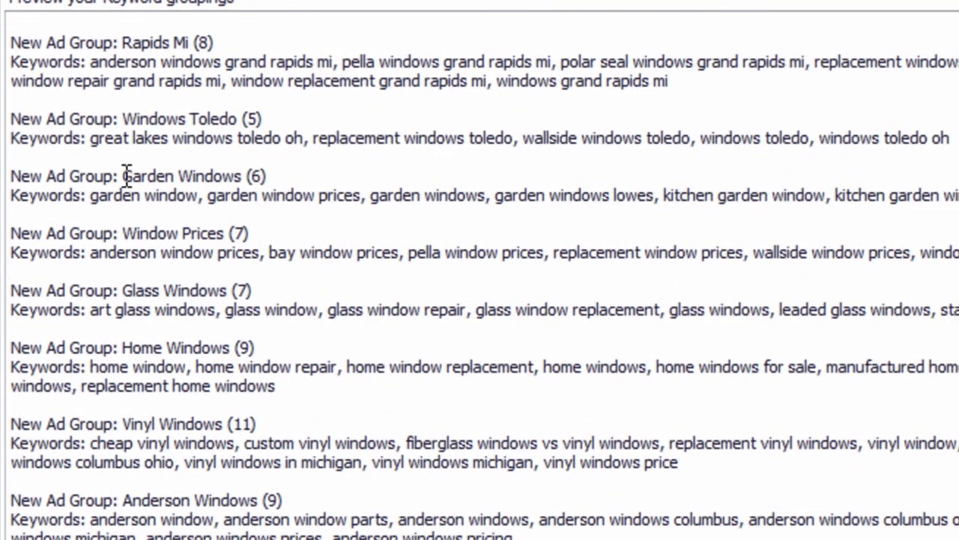
pyautogui.doubleClick(120, 187)
pyautogui.moveTo(186, 172); pyautogui.dragTo(245, 177)
pyautogui.click(262, 178)
pyautogui.doubleClick(257, 178)
pyautogui.moveTo(245, 177); pyautogui.dragTo(125, 177)
pyautogui.moveTo(201, 197); pyautogui.dragTo(92, 196)
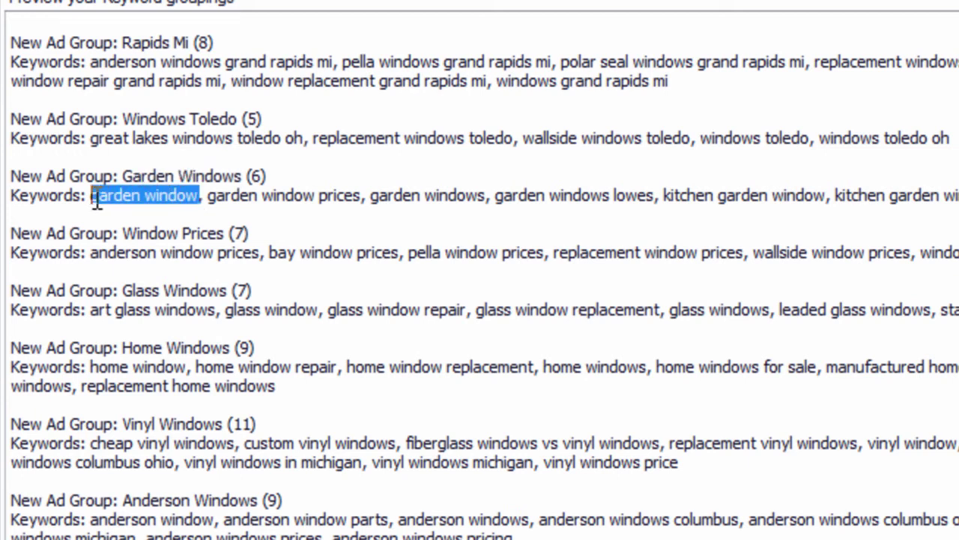
pyautogui.click(200, 199)
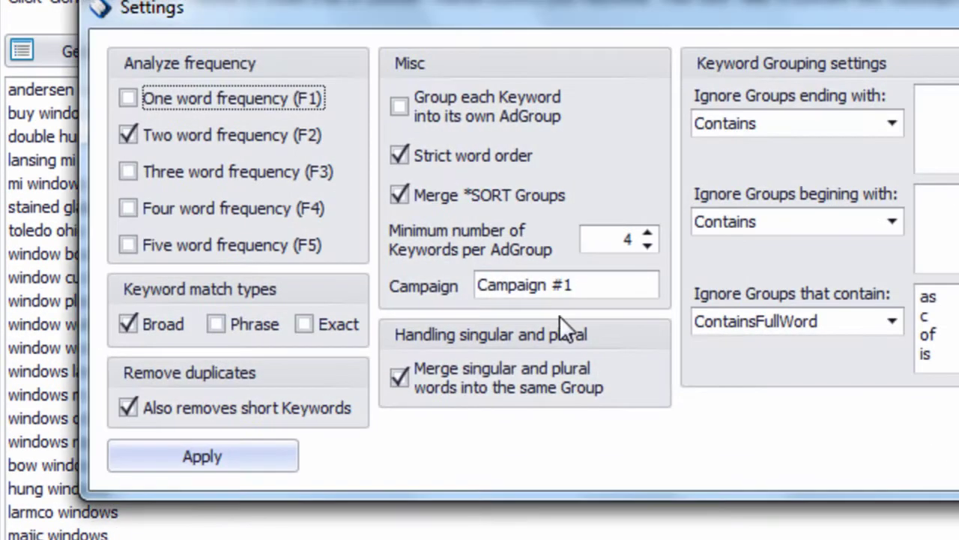
# Step: Turn off merging of singular and plural words and clear the list of words whose containing groups are ignored
pyautogui.click(452, 374)
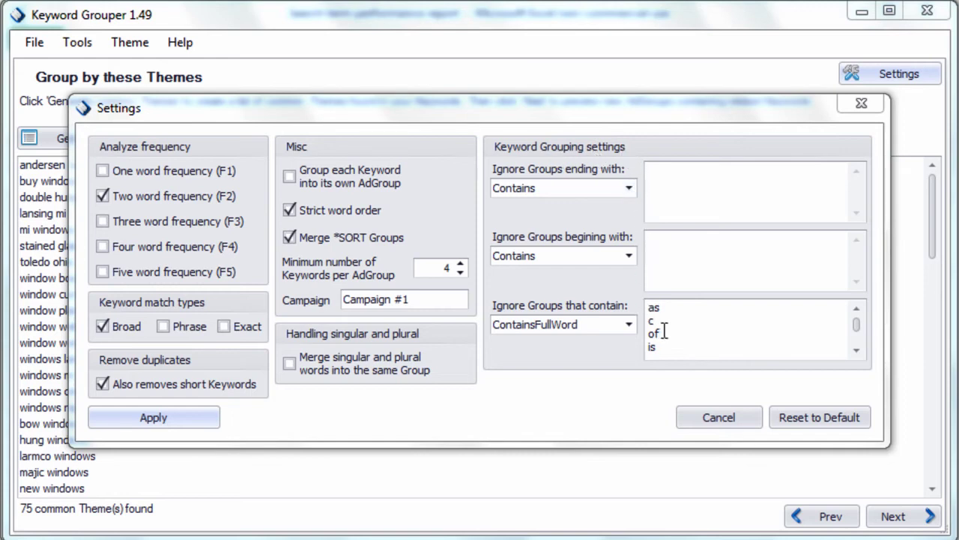
pyautogui.click(689, 331)
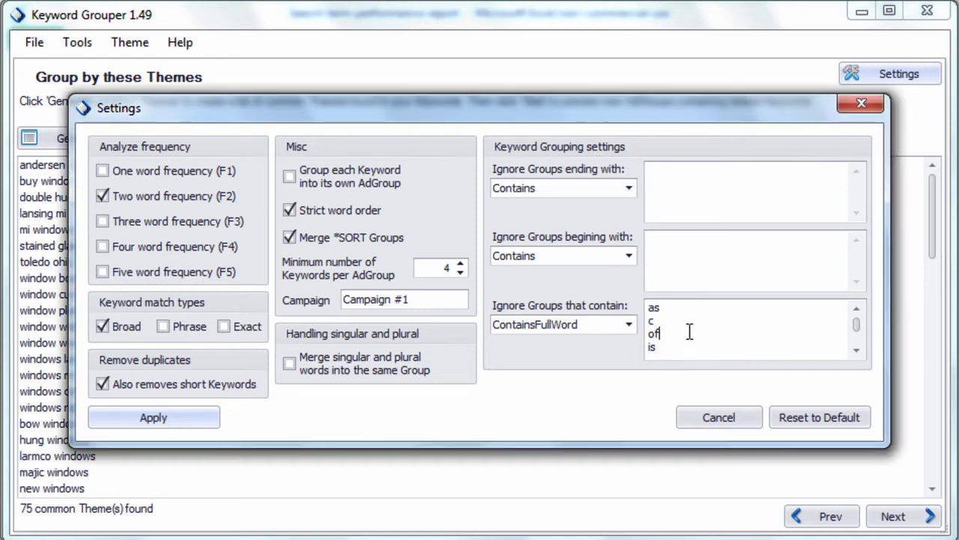
pyautogui.hotkey('ctrl', 'a')
pyautogui.press('Delete')
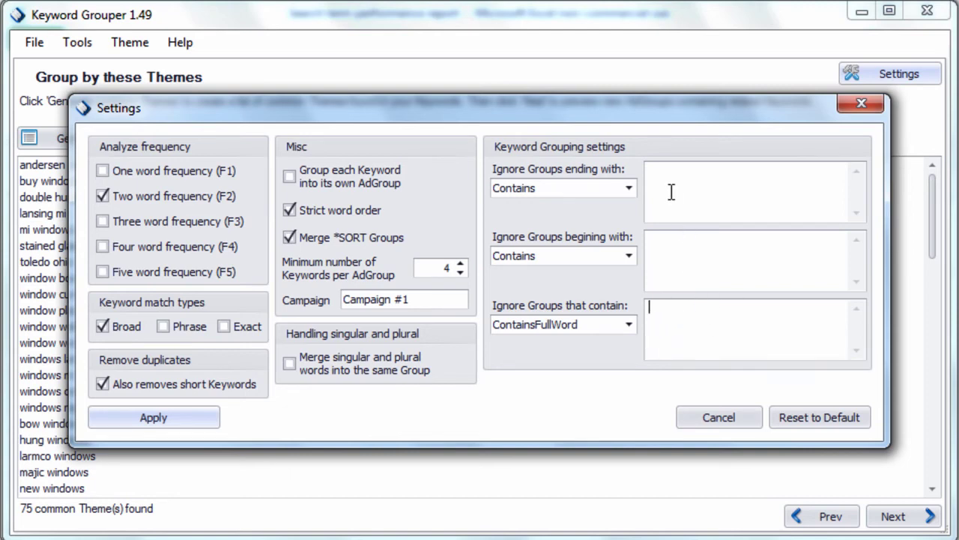
# Step: Review the matching options for ignoring groups by their ending, keeping Contains
pyautogui.click(631, 193)
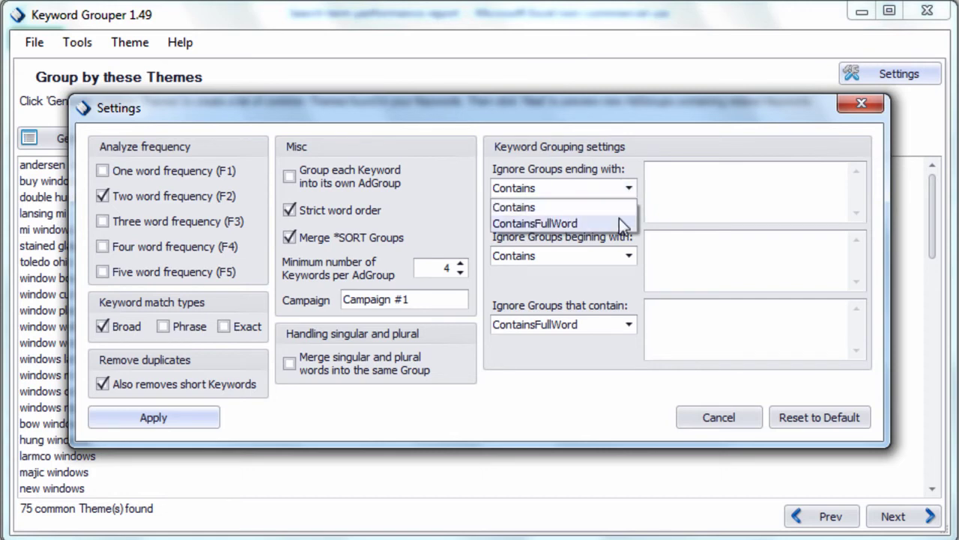
pyautogui.click(634, 189)
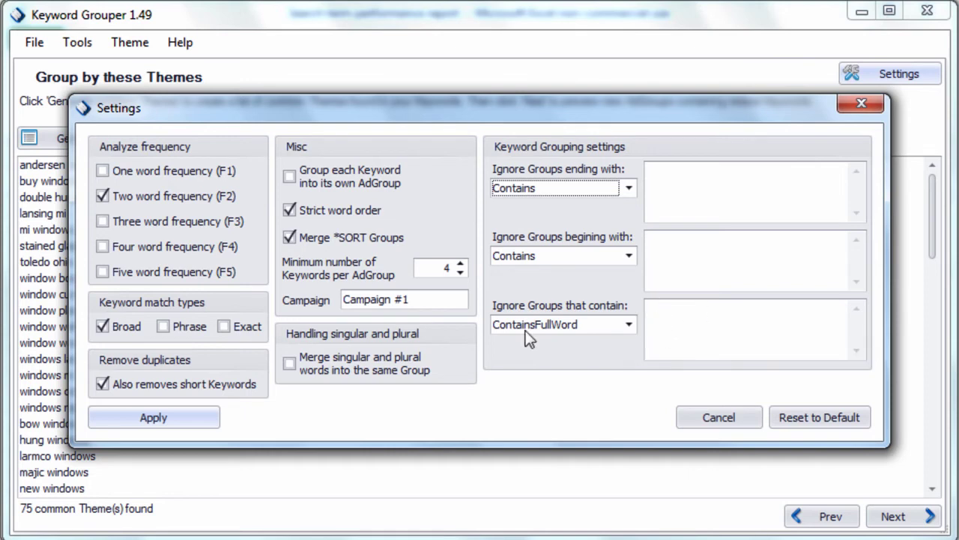
# Step: Apply the grouping settings, regenerate the common themes, and select the "how to" theme
pyautogui.click(204, 414)
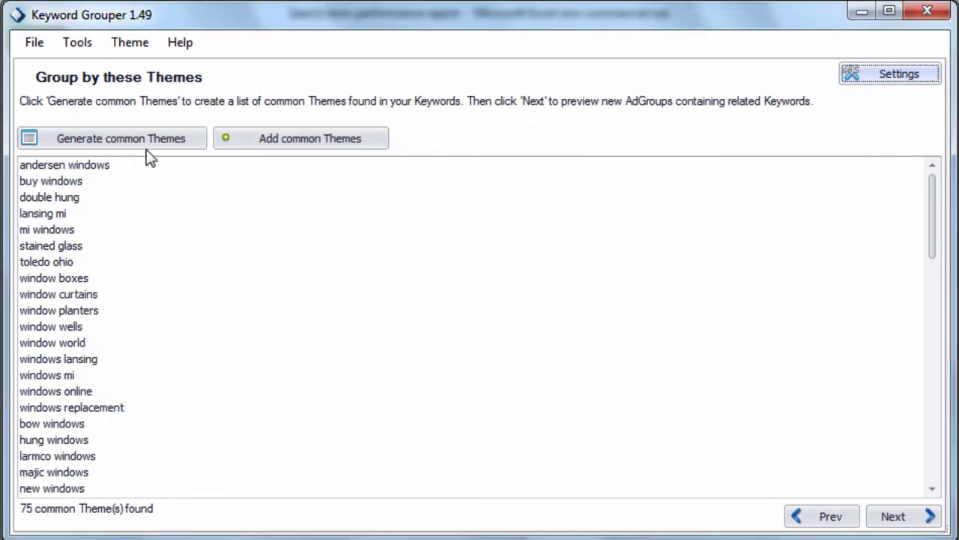
pyautogui.click(173, 140)
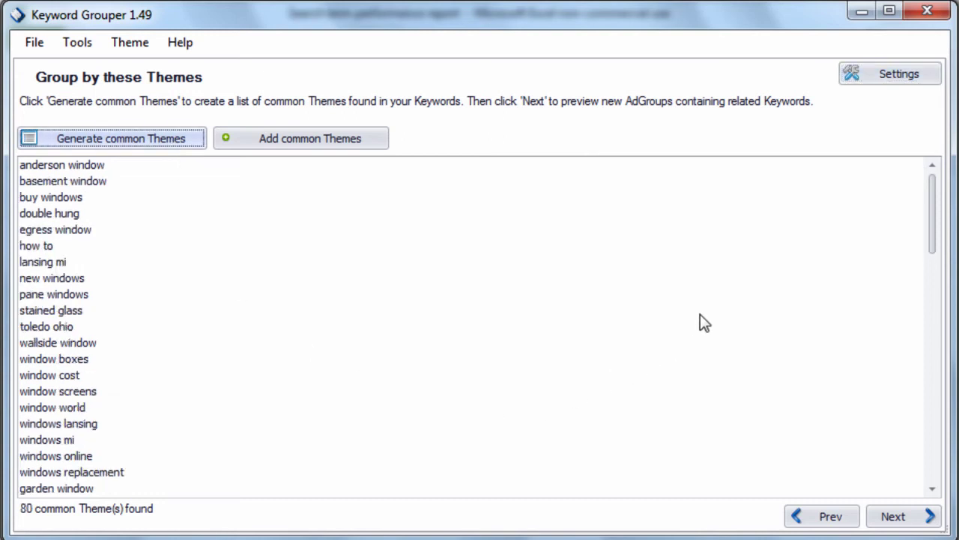
pyautogui.click(63, 250)
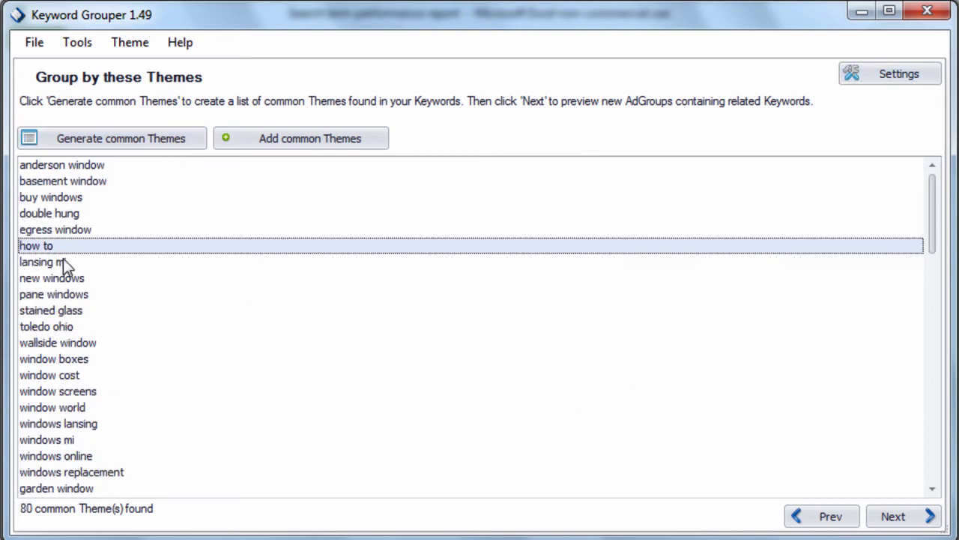
# Step: Ignore groups beginning with the word "how" using ContainsFullWord matching, apply it, and regenerate the common themes
pyautogui.click(898, 81)
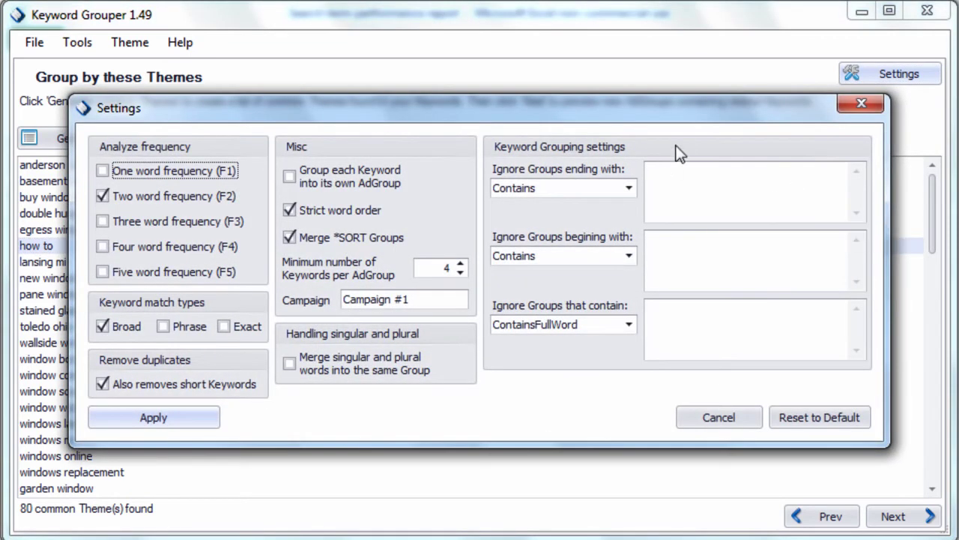
pyautogui.moveTo(689, 118); pyautogui.dragTo(713, 227)
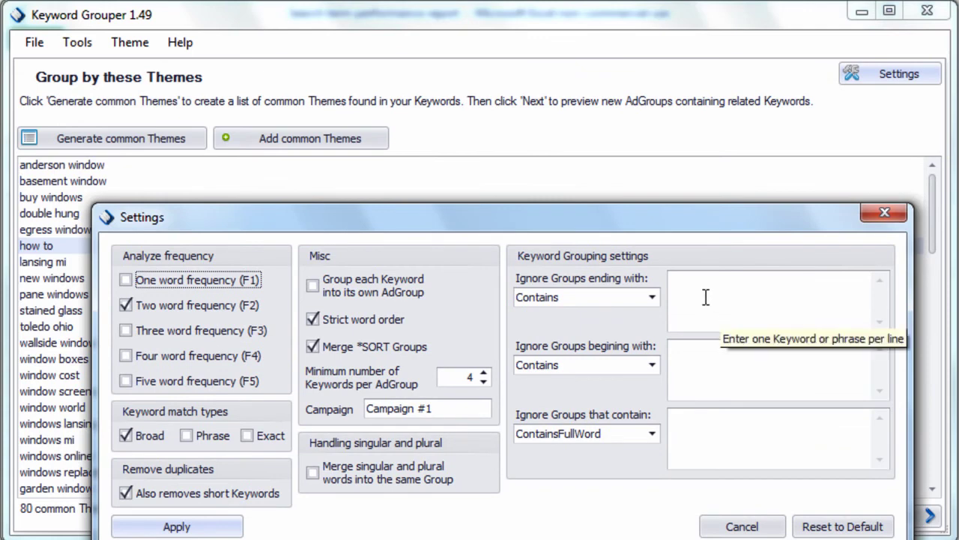
pyautogui.click(652, 365)
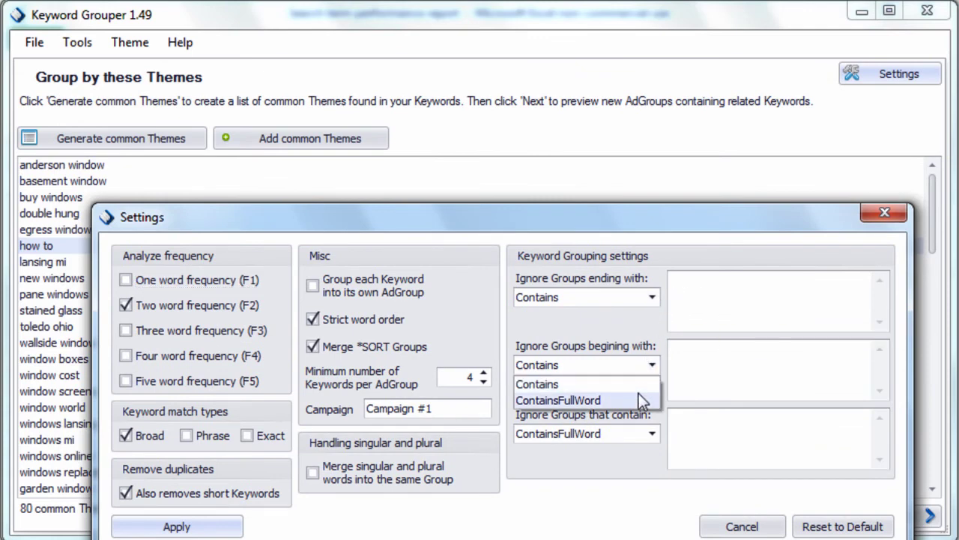
pyautogui.click(639, 395)
pyautogui.click(712, 358)
pyautogui.write('how')
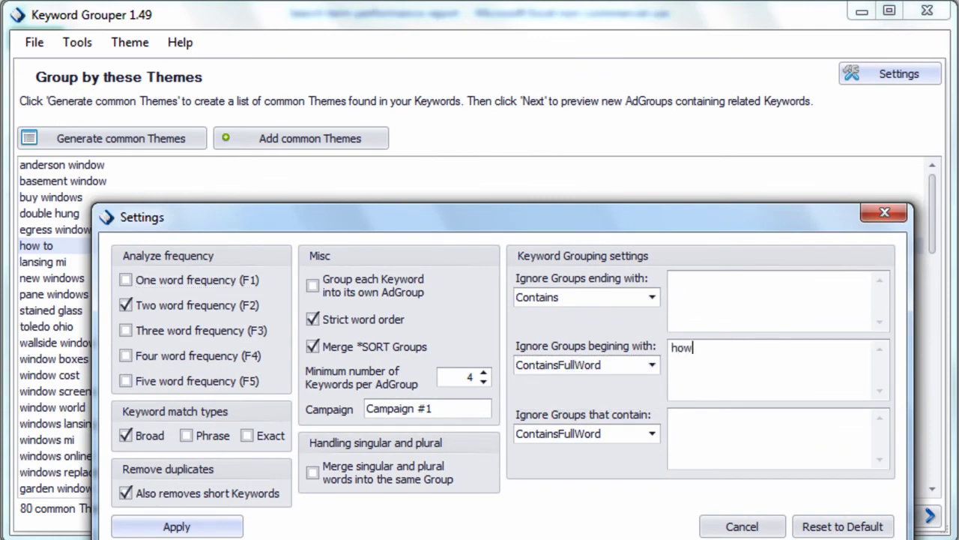
pyautogui.click(171, 528)
pyautogui.click(173, 137)
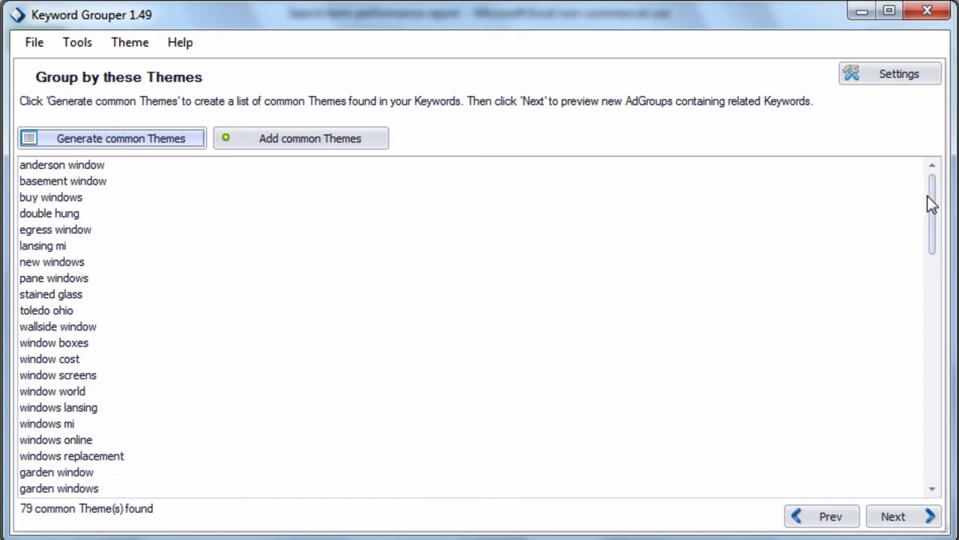
# Step: Find the "of windows" theme, add "of" to the ignored group beginnings, and regenerate the common themes
pyautogui.moveTo(932, 208); pyautogui.dragTo(927, 269)
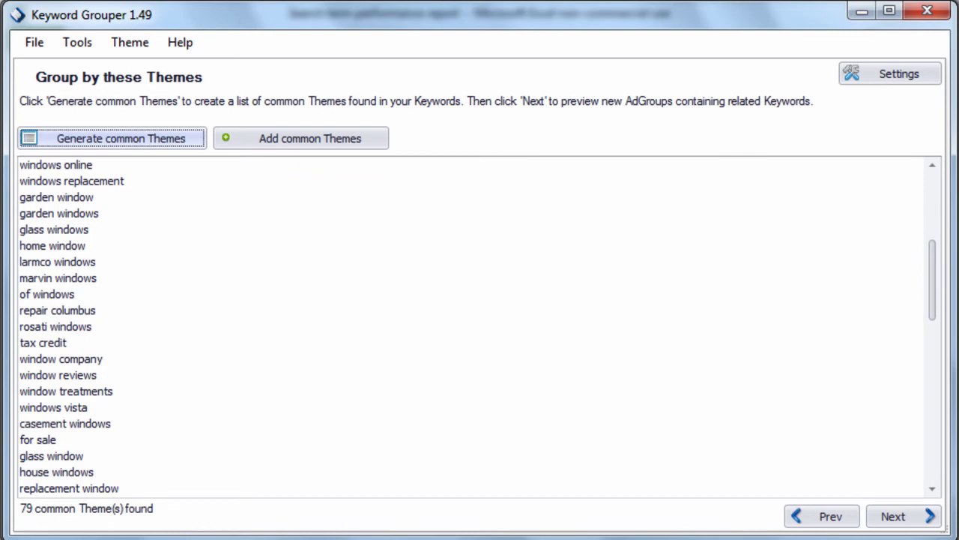
pyautogui.click(71, 295)
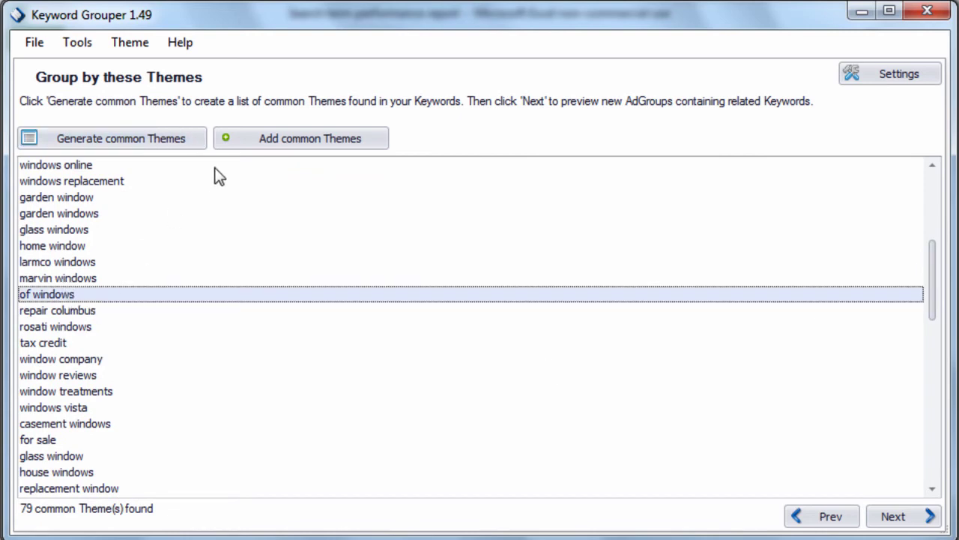
pyautogui.click(889, 81)
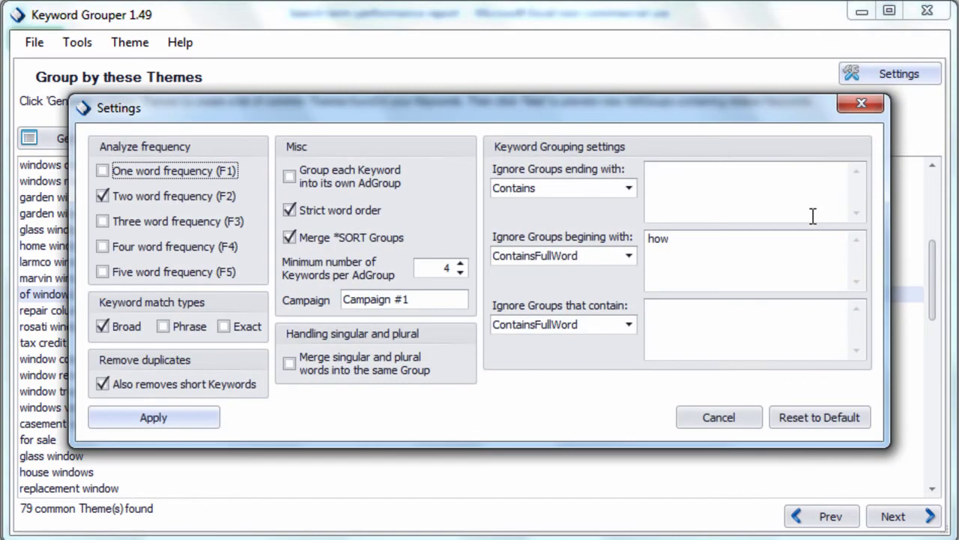
pyautogui.moveTo(593, 112); pyautogui.dragTo(646, 180)
pyautogui.click(745, 317)
pyautogui.press('Return')
pyautogui.write('of')
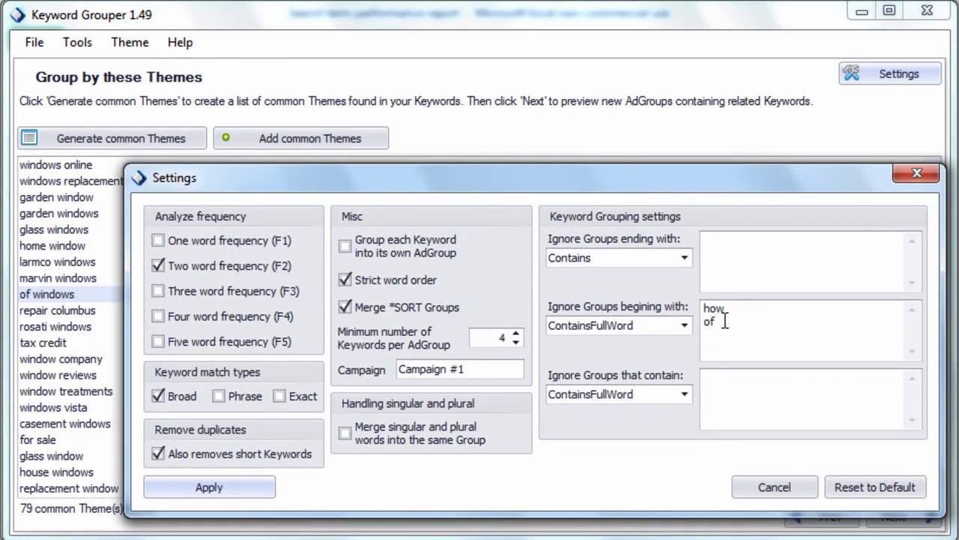
pyautogui.click(258, 486)
pyautogui.click(190, 141)
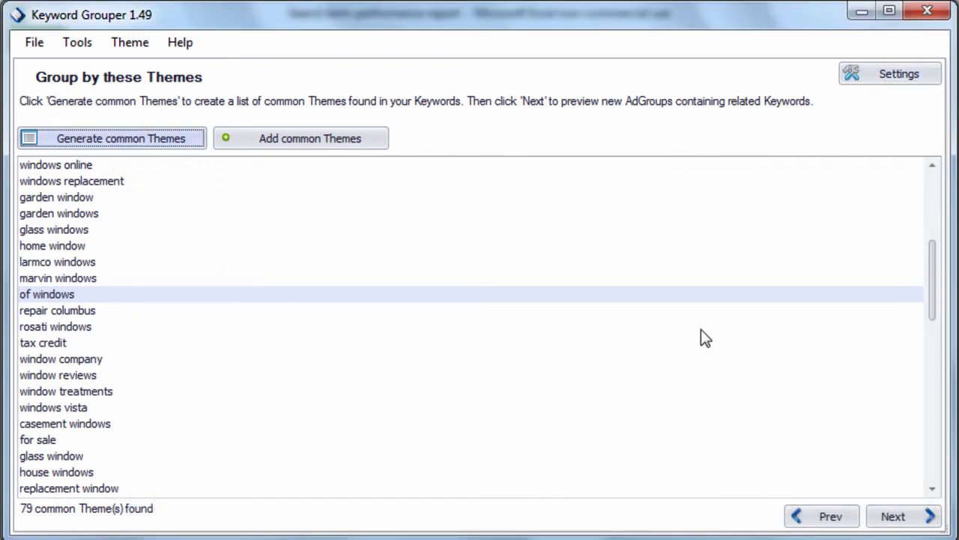
pyautogui.moveTo(934, 184); pyautogui.dragTo(945, 146)
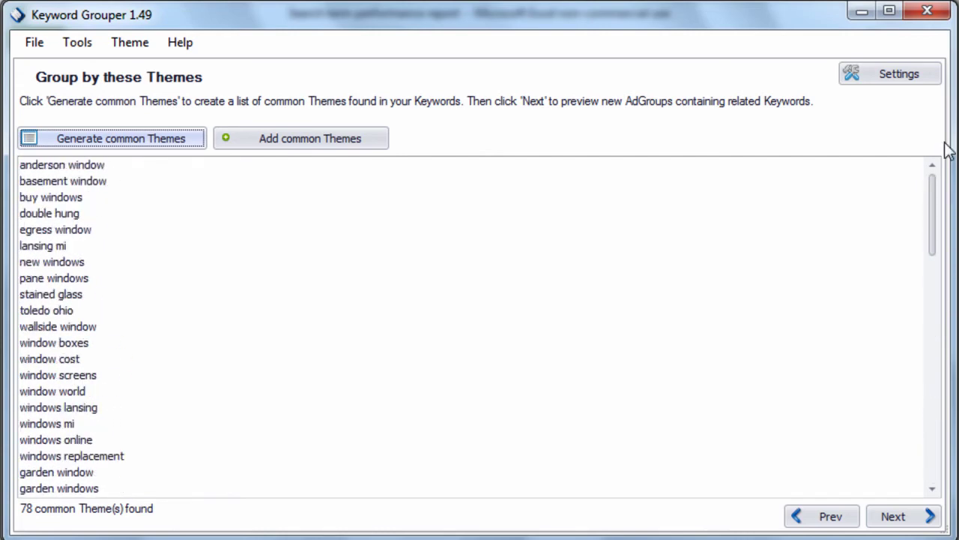
# Step: Paste the copied list of short words and digits as words whose containing groups are ignored, clear the ignored beginnings, and regenerate the common themes
pyautogui.click(918, 82)
pyautogui.click(695, 338)
pyautogui.hotkey('ctrl', 'v')
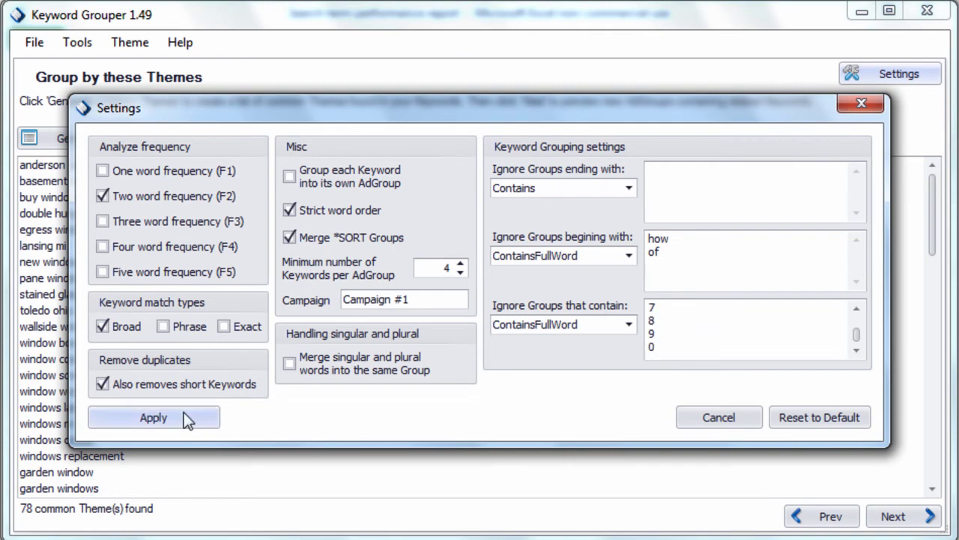
pyautogui.moveTo(679, 269); pyautogui.dragTo(632, 225)
pyautogui.press('Delete')
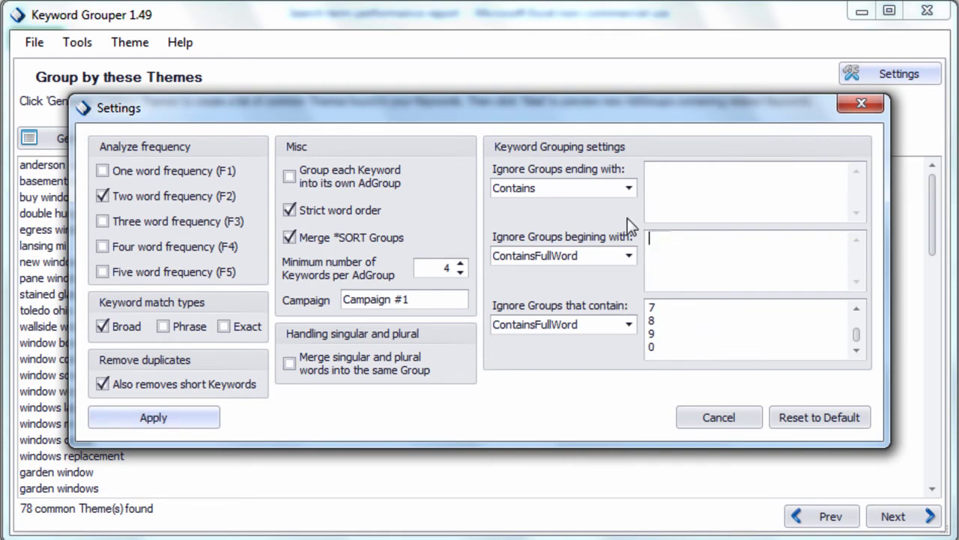
pyautogui.click(185, 420)
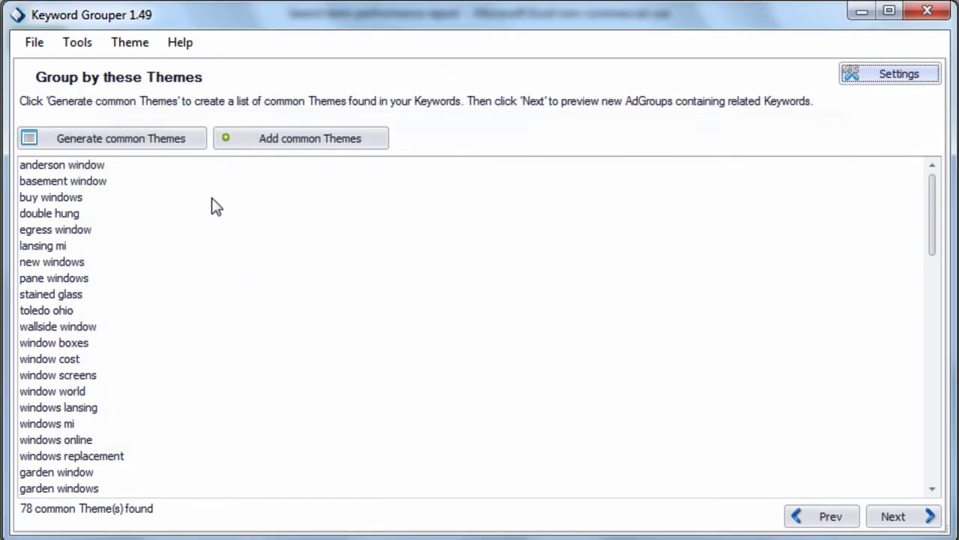
pyautogui.click(173, 140)
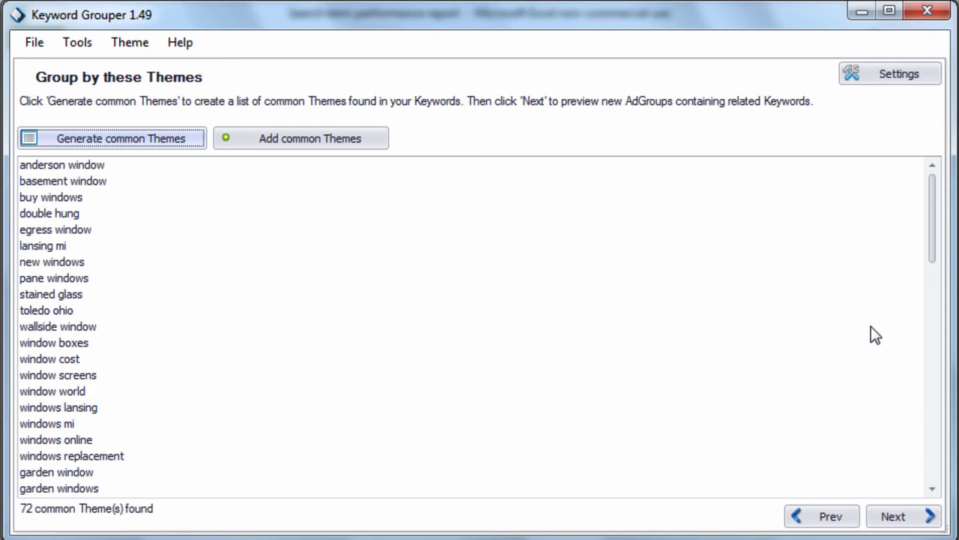
pyautogui.click(896, 82)
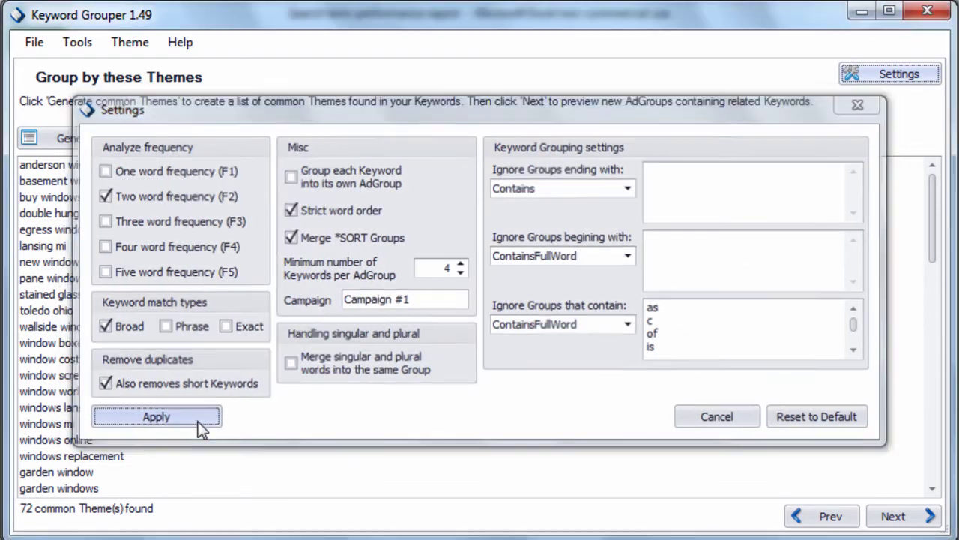
pyautogui.click(198, 420)
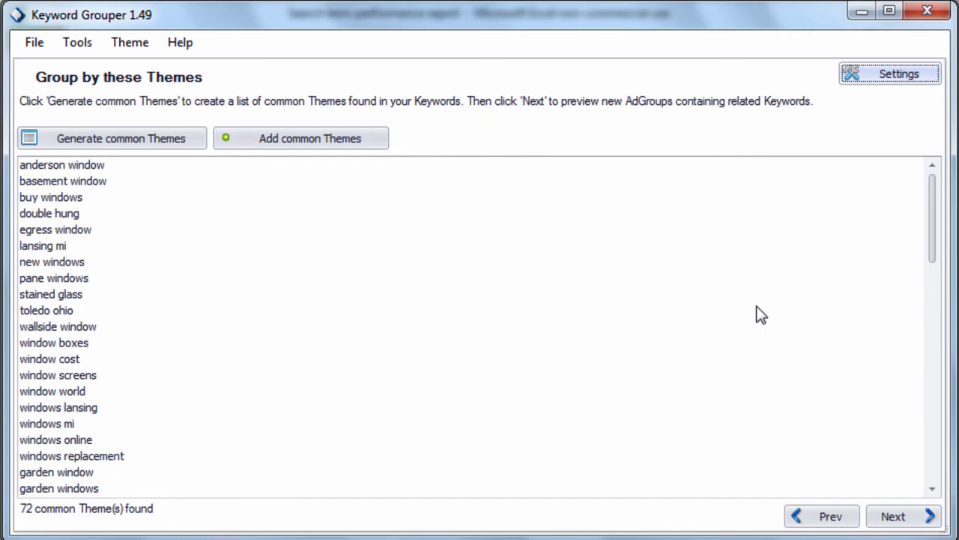
# Step: Preview the new ad groups, highlight the Anderson Window group's name, keyword count and keywords, and proceed to the results
pyautogui.click(925, 516)
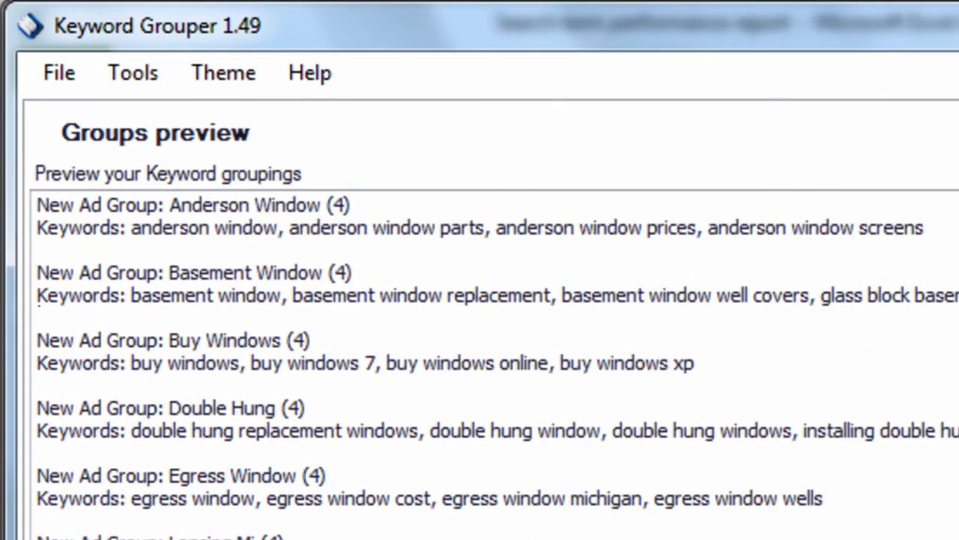
pyautogui.moveTo(323, 205); pyautogui.dragTo(183, 205)
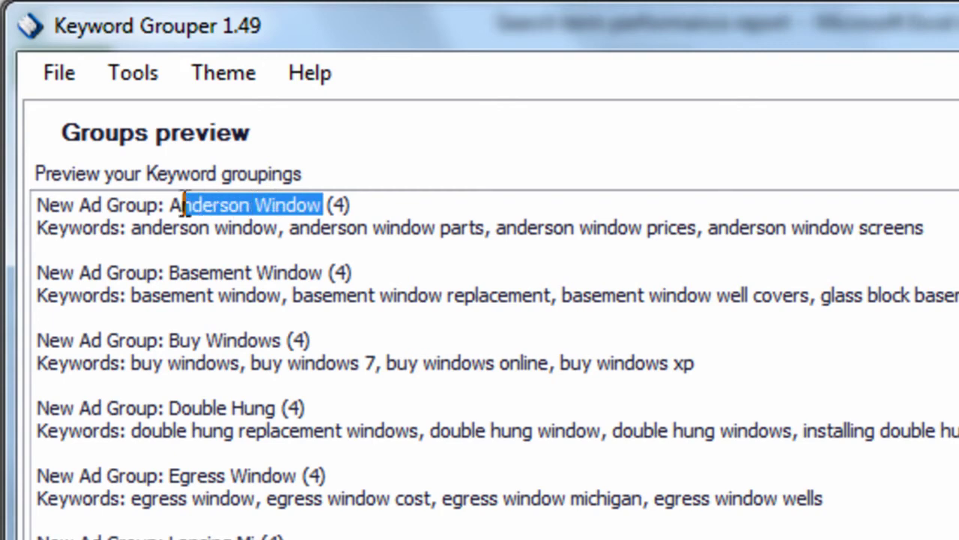
pyautogui.doubleClick(341, 204)
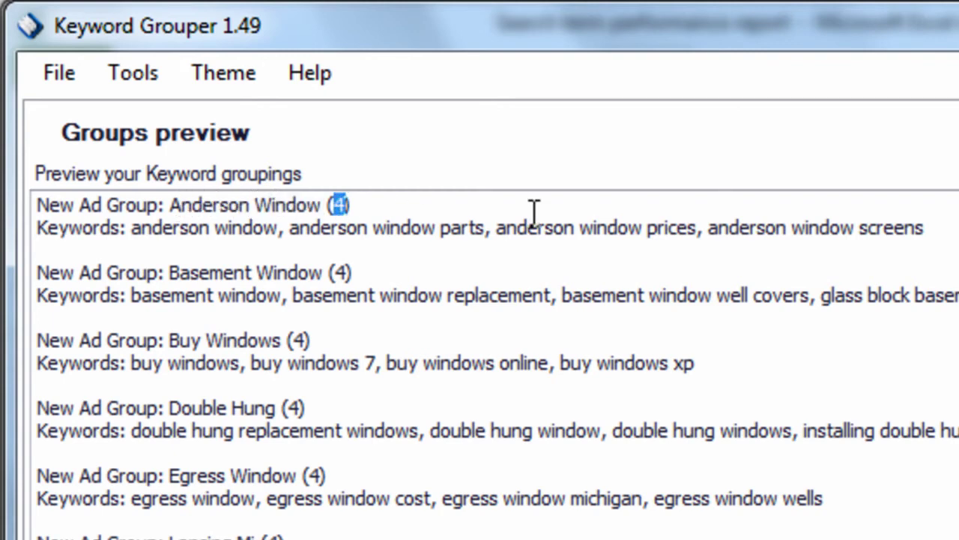
pyautogui.moveTo(946, 227); pyautogui.dragTo(132, 237)
pyautogui.scroll(-15, 479, 337)
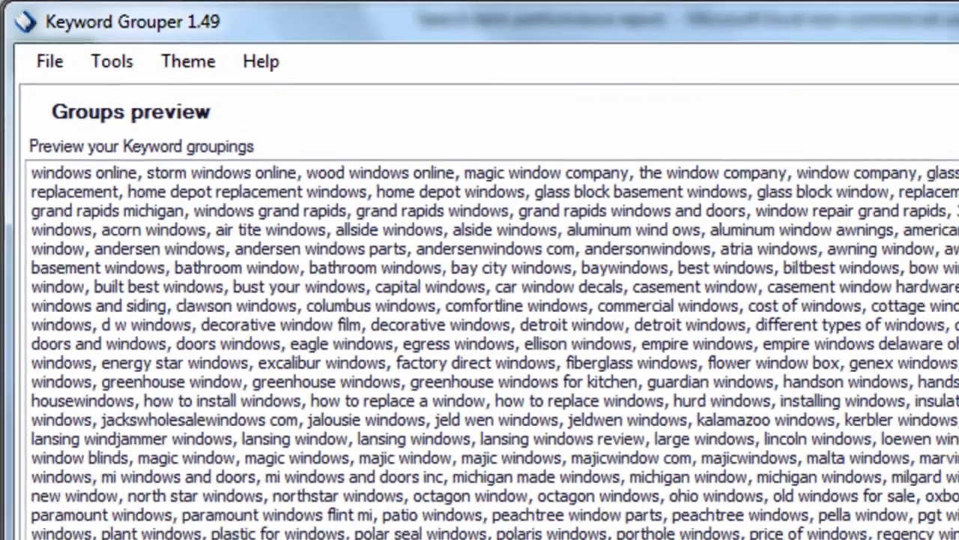
pyautogui.click(834, 517)
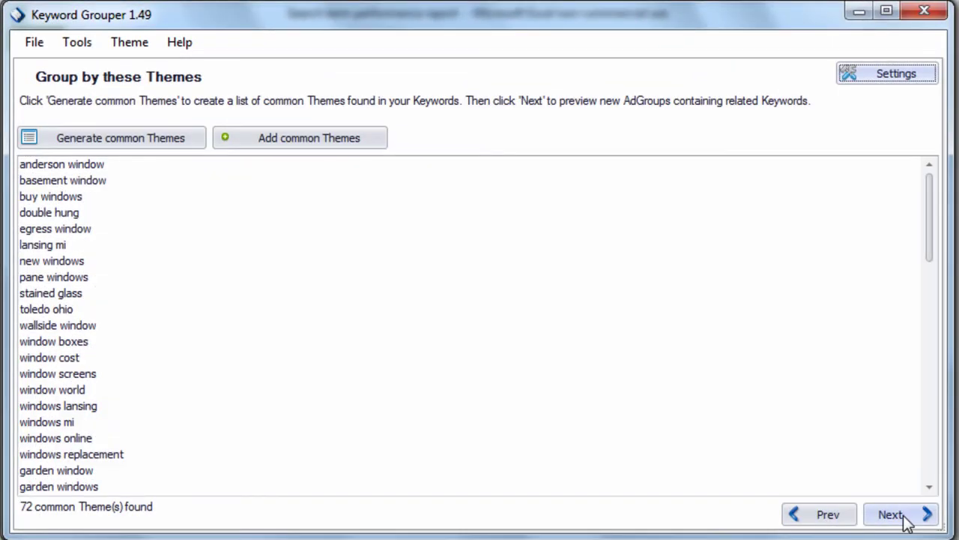
pyautogui.click(906, 518)
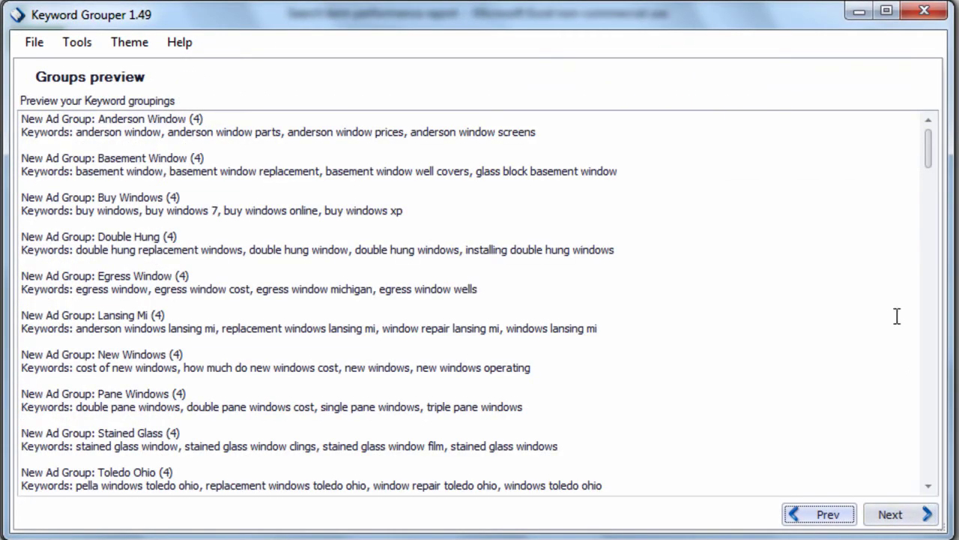
pyautogui.click(922, 517)
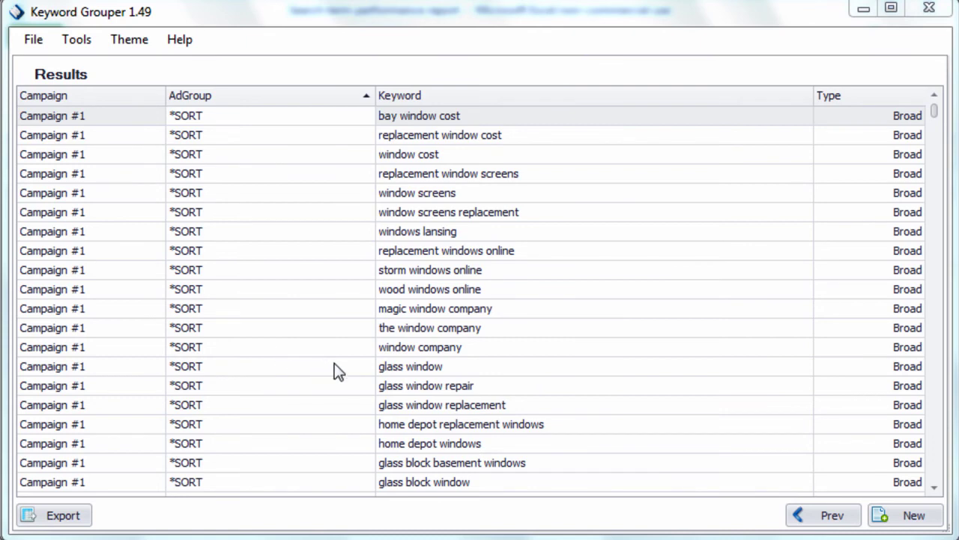
# Step: Open the export preview of the results, review the available export file formats, and close the preview
pyautogui.click(85, 516)
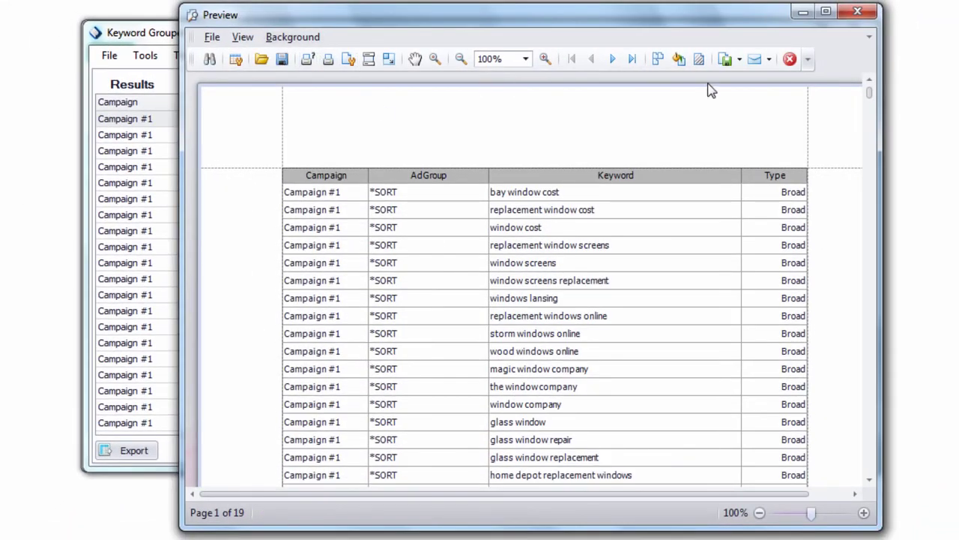
pyautogui.click(739, 60)
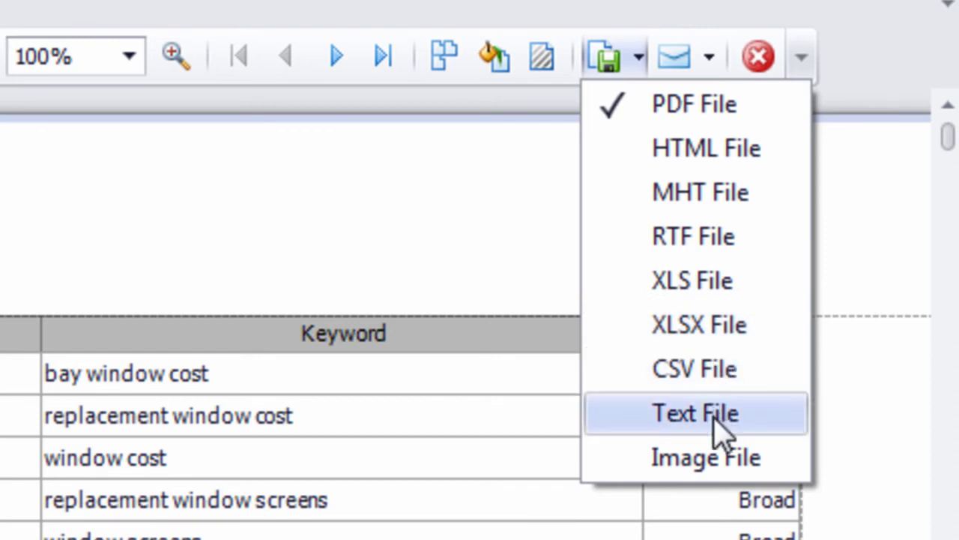
pyautogui.click(423, 233)
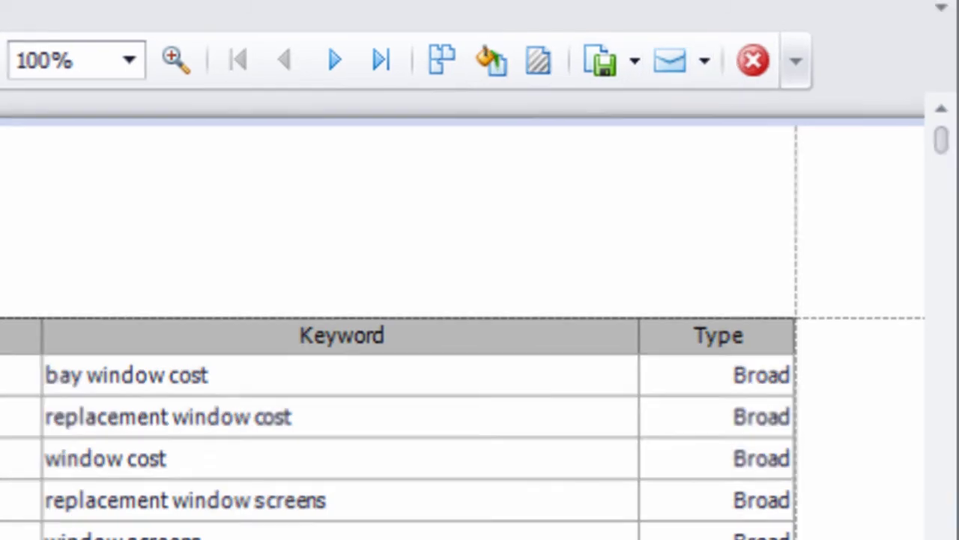
pyautogui.click(758, 58)
pyautogui.moveTo(918, 189); pyautogui.dragTo(921, 118)
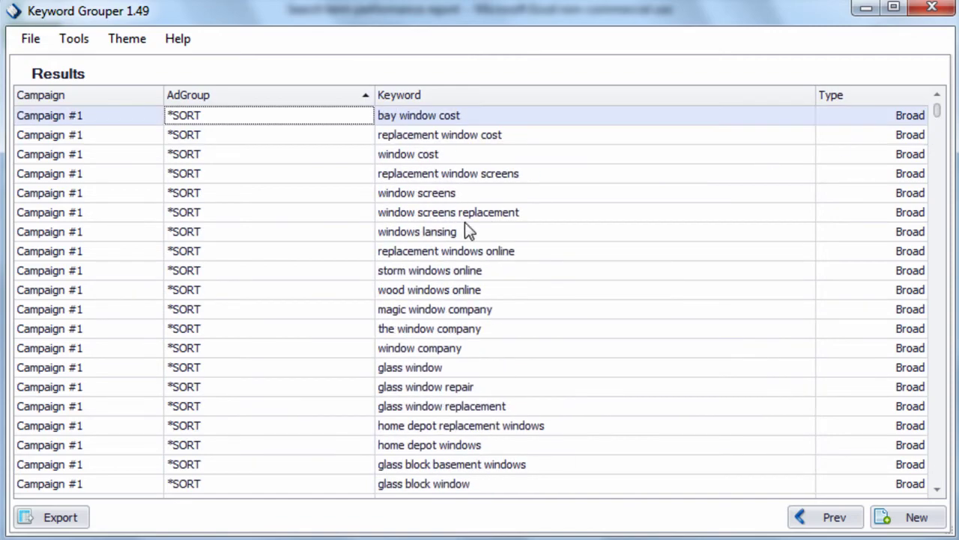
# Step: Export the results as a CSV file named Document in the Documents library and open the exported file
pyautogui.click(68, 517)
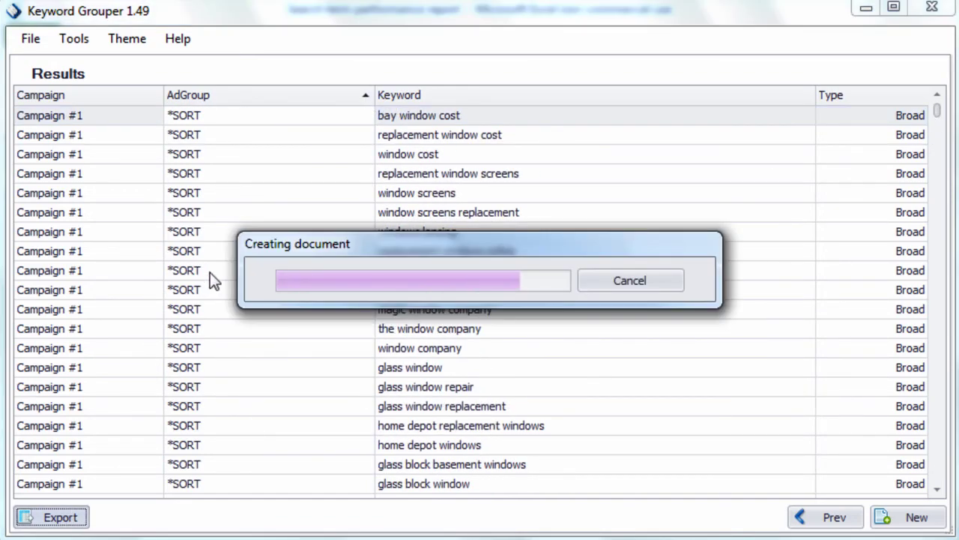
pyautogui.click(165, 20)
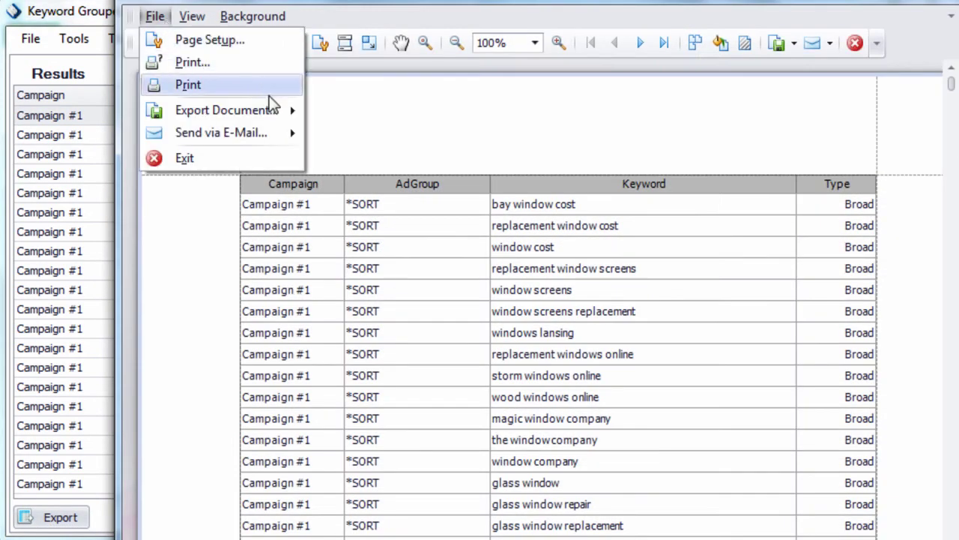
pyautogui.moveTo(296, 114)
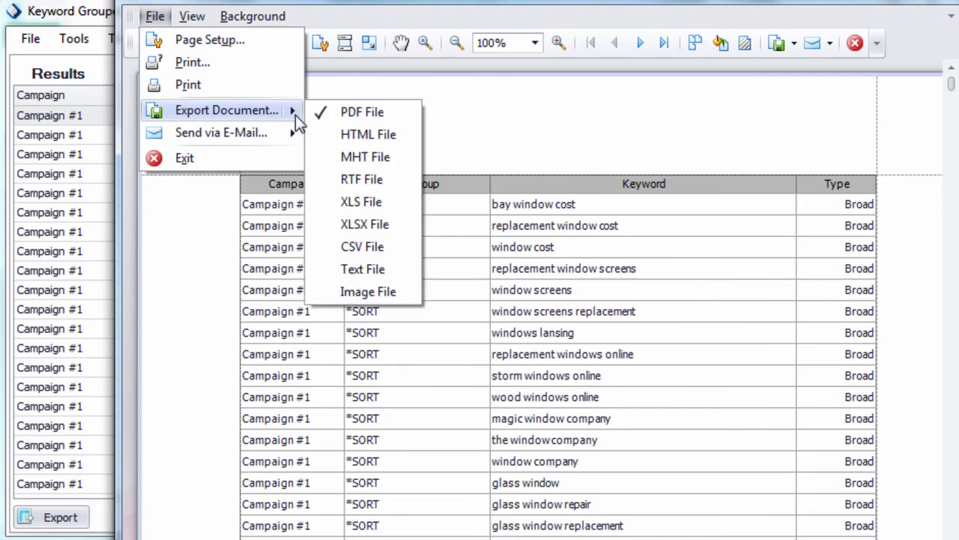
pyautogui.click(360, 247)
pyautogui.click(524, 374)
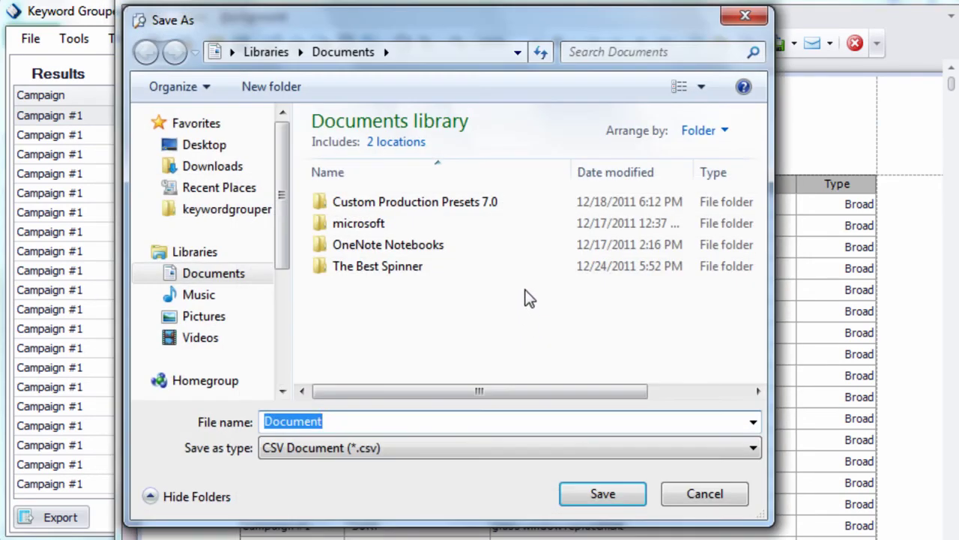
pyautogui.click(604, 494)
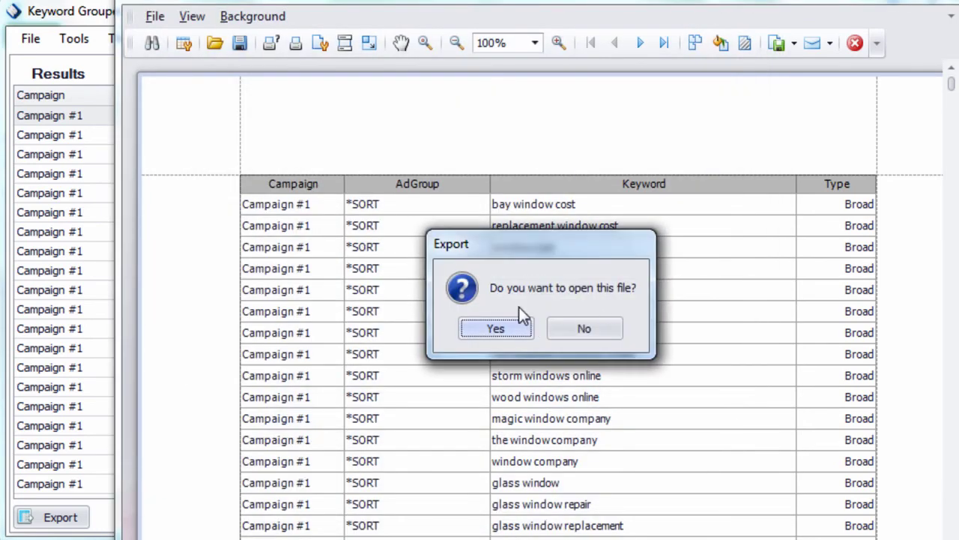
pyautogui.click(518, 329)
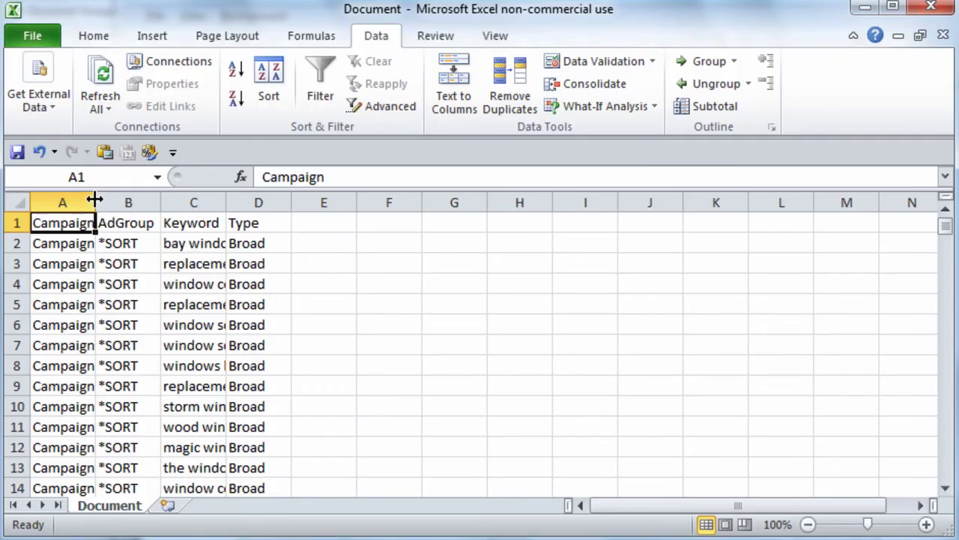
# Step: Fit the widths of the Campaign, AdGroup, Keyword and Type columns to their contents
pyautogui.moveTo(89, 203); pyautogui.dragTo(275, 215)
pyautogui.doubleClick(227, 203)
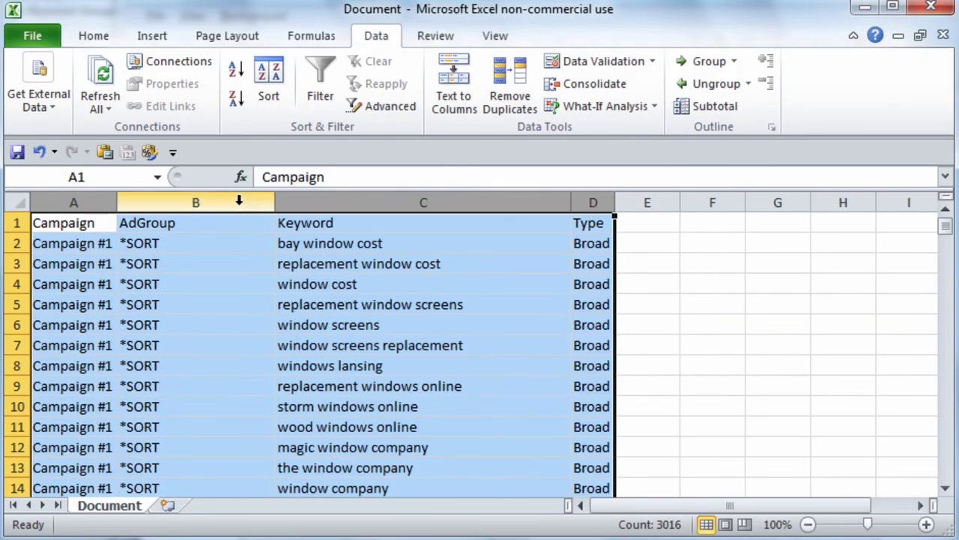
pyautogui.click(385, 240)
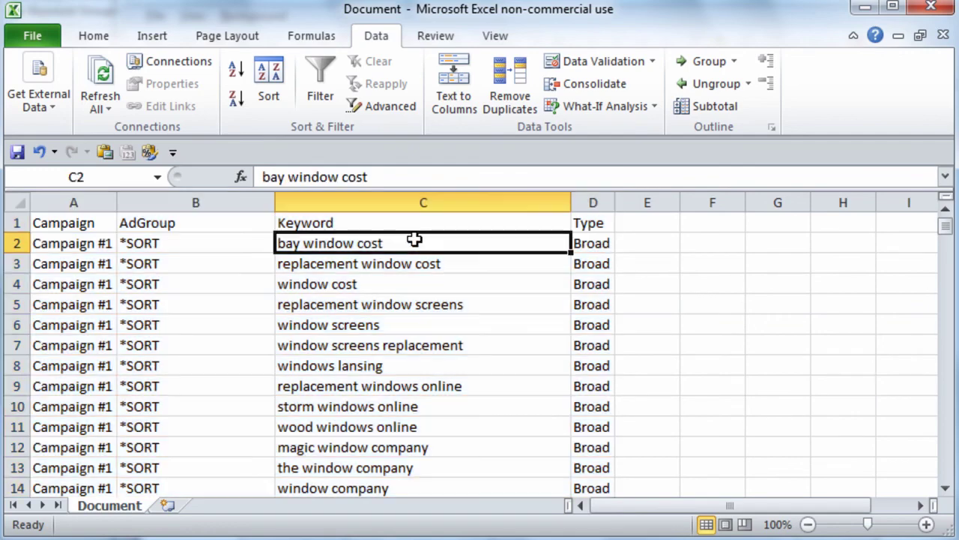
# Step: Create a PivotTable on a new worksheet from the whole exported keyword table
pyautogui.click(893, 6)
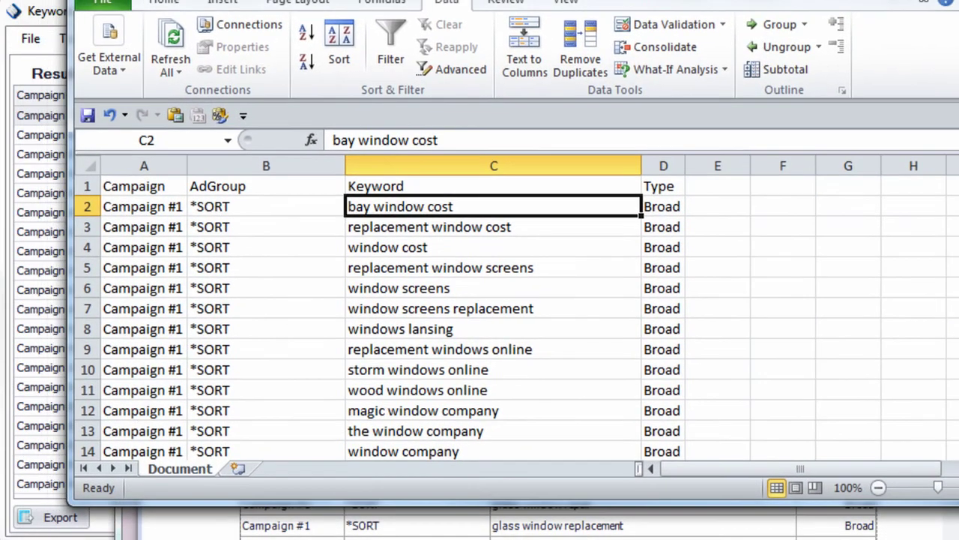
pyautogui.click(565, 228)
pyautogui.hotkey('ctrl', 'a')
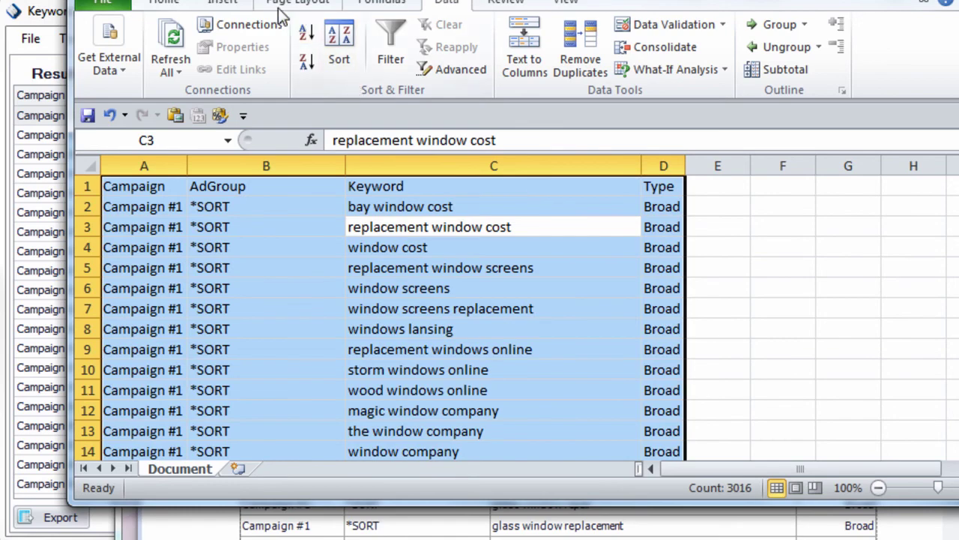
pyautogui.click(233, 3)
pyautogui.click(115, 71)
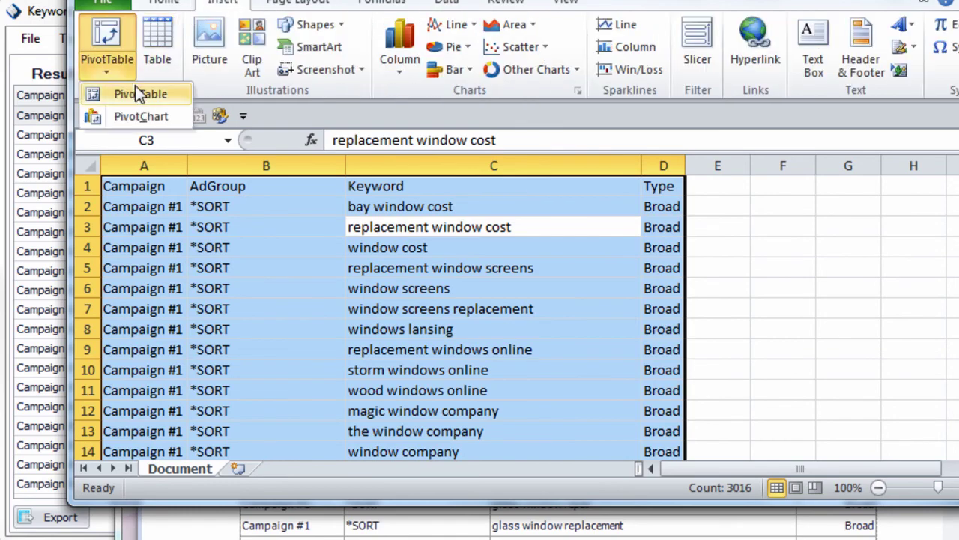
pyautogui.click(128, 92)
pyautogui.press('Return')
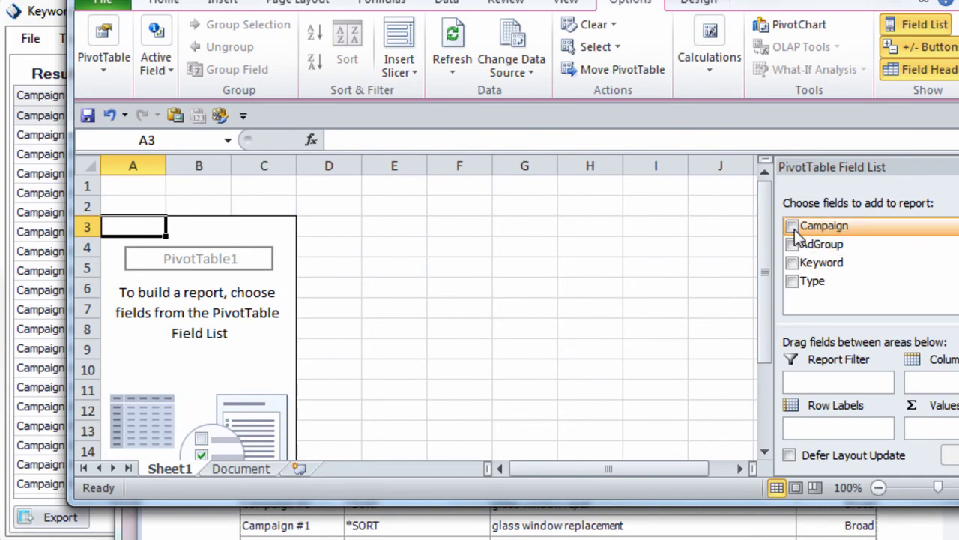
# Step: Add AdGroup and Keyword to the PivotTable's row labels and collapse the keywords under their ad groups
pyautogui.click(794, 245)
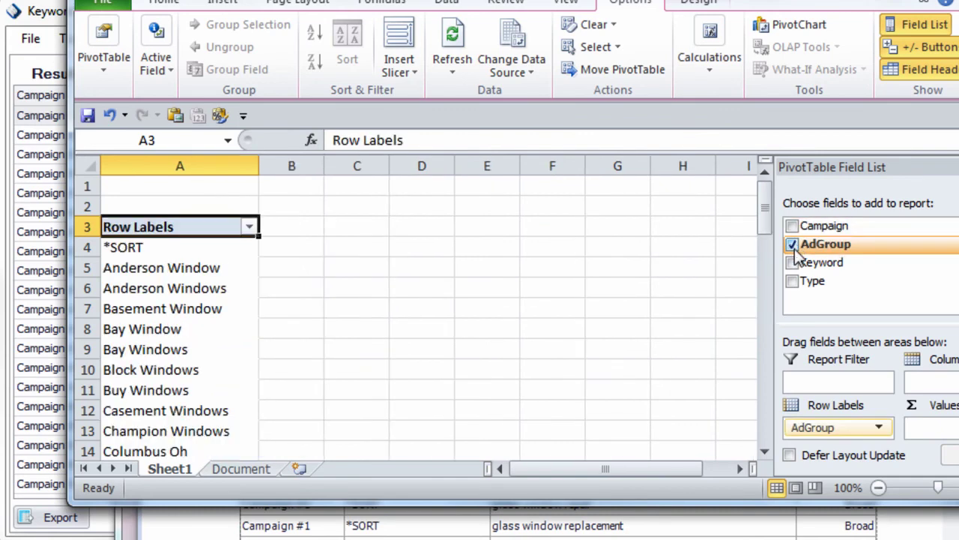
pyautogui.click(792, 262)
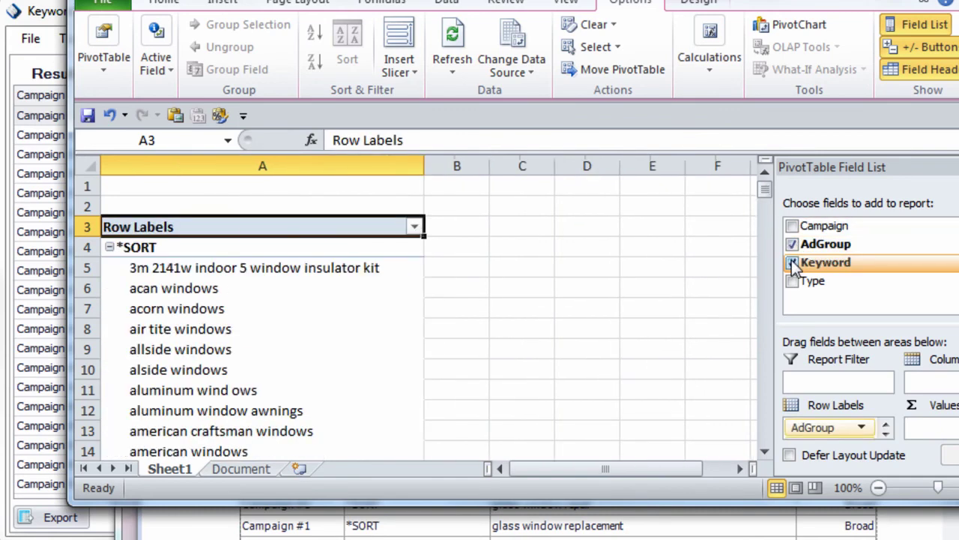
pyautogui.click(347, 255)
pyautogui.rightClick(350, 261)
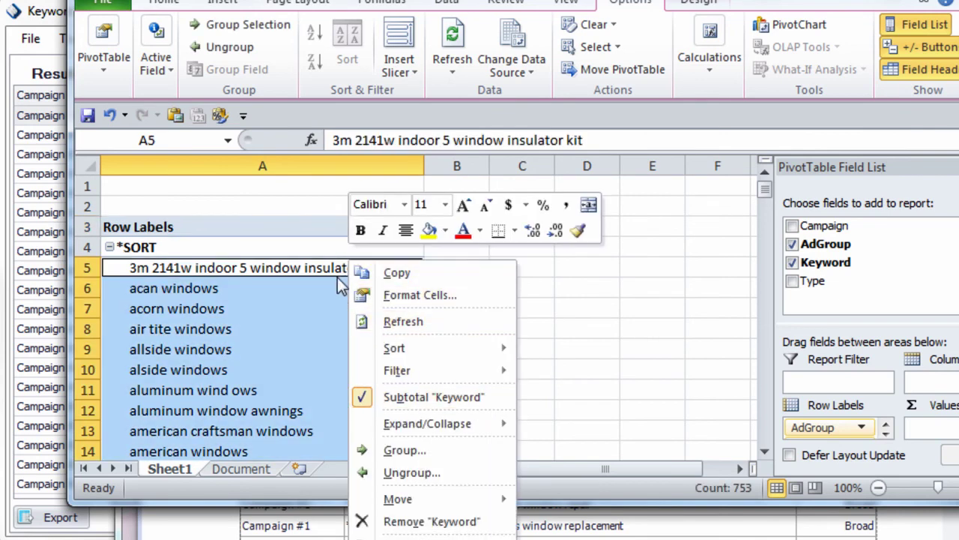
pyautogui.moveTo(472, 426)
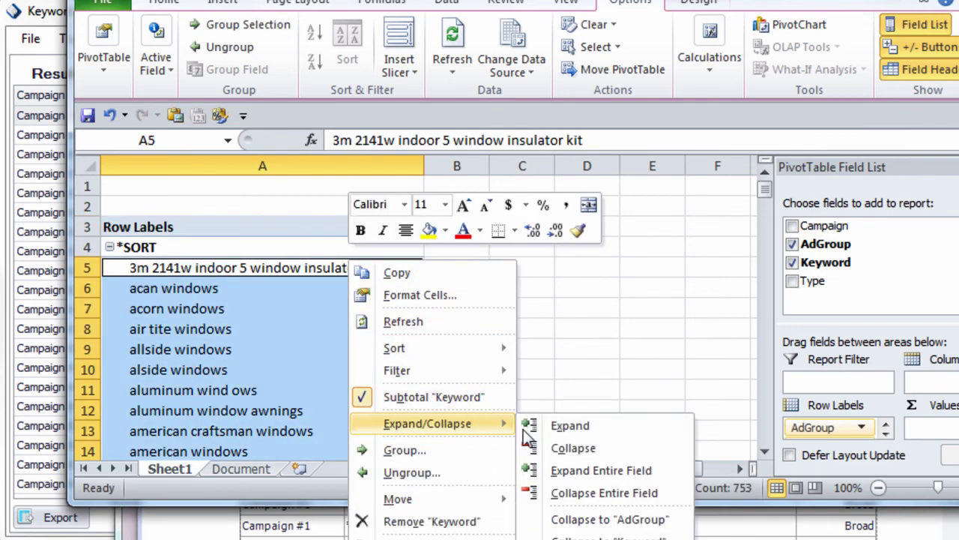
pyautogui.click(570, 449)
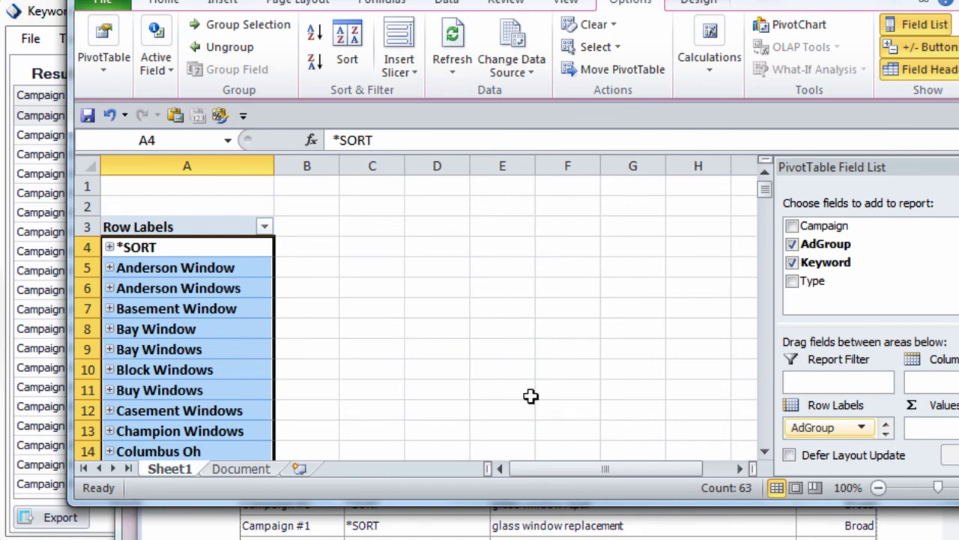
# Step: Enlarge the workbook window and examine the keywords under the Garden Windows and Garden Window groups, collapsing each group again
pyautogui.moveTo(531, 502); pyautogui.dragTo(531, 539)
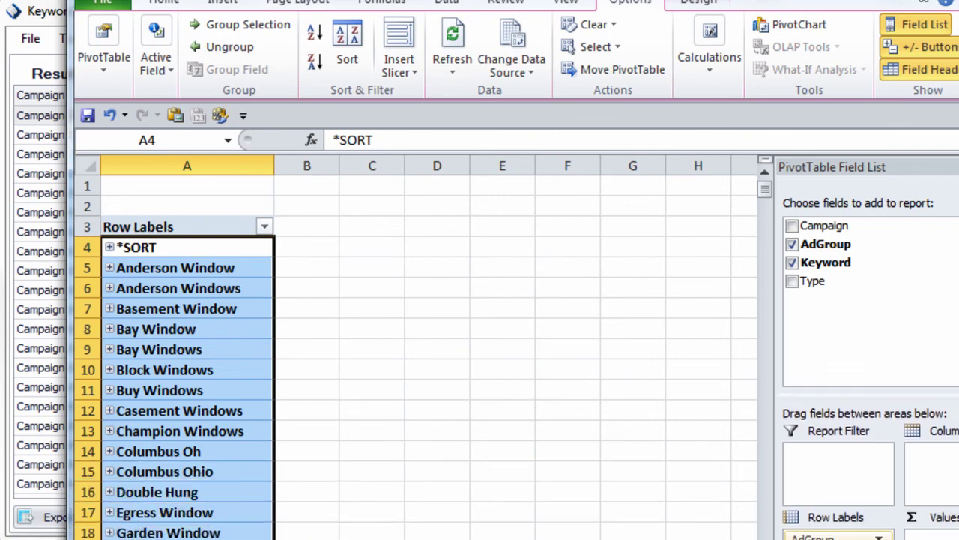
pyautogui.click(247, 539)
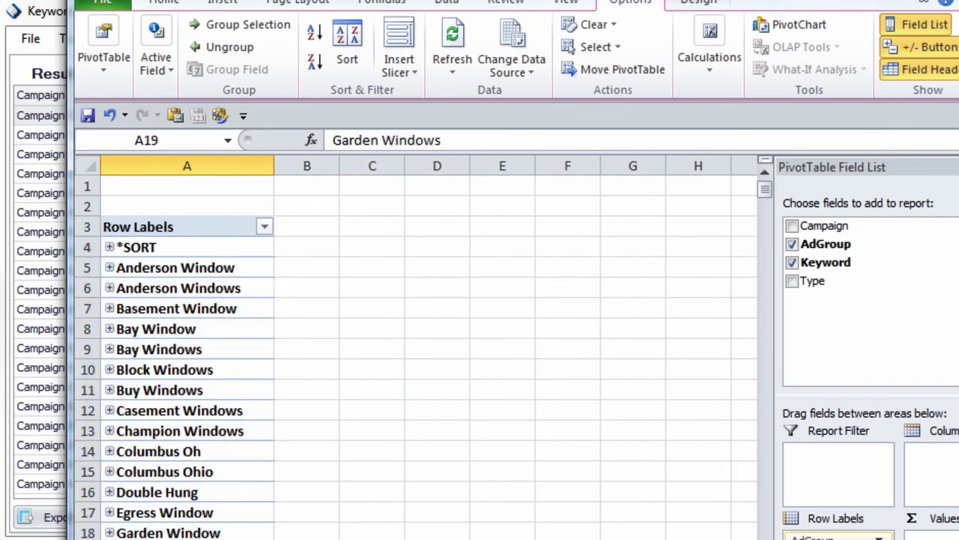
pyautogui.scroll(-2, 178, 517)
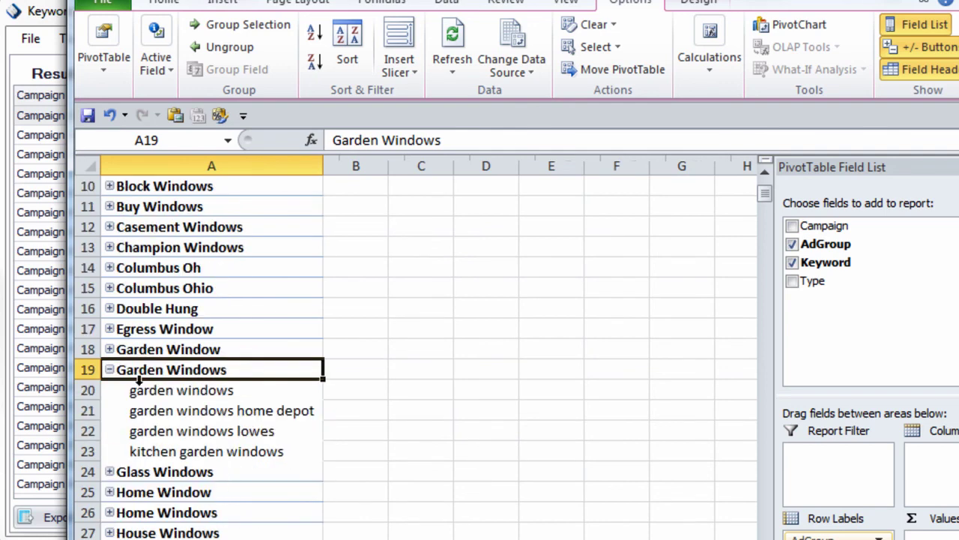
pyautogui.click(110, 371)
pyautogui.click(109, 350)
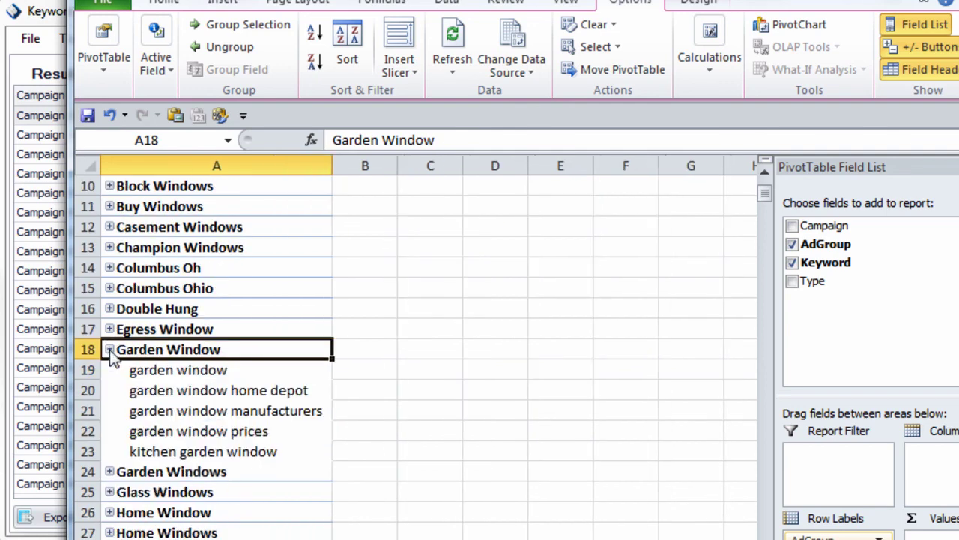
pyautogui.click(110, 349)
pyautogui.scroll(3, 274, 334)
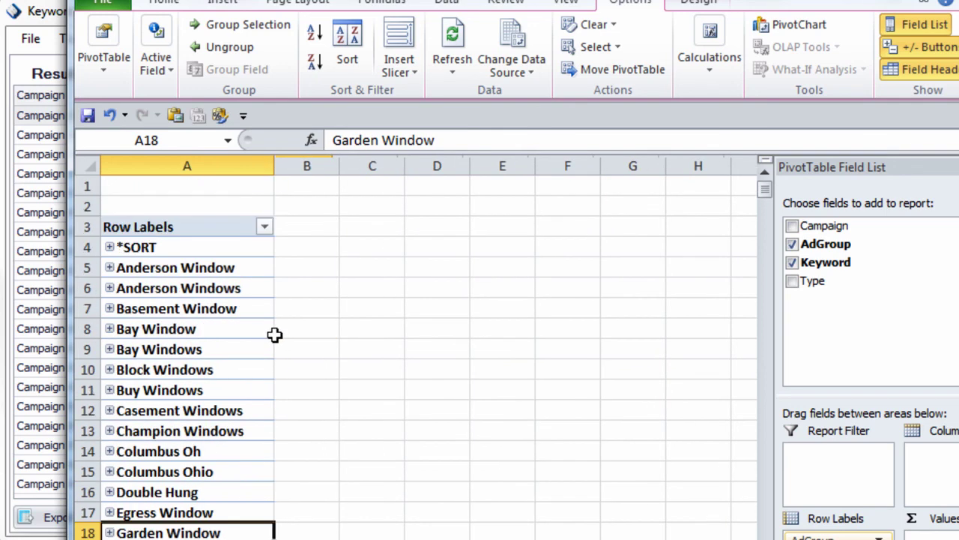
# Step: Return to the exported keyword sheet and copy the whole table, including its column headings
pyautogui.hotkey('alt', 'Tab')
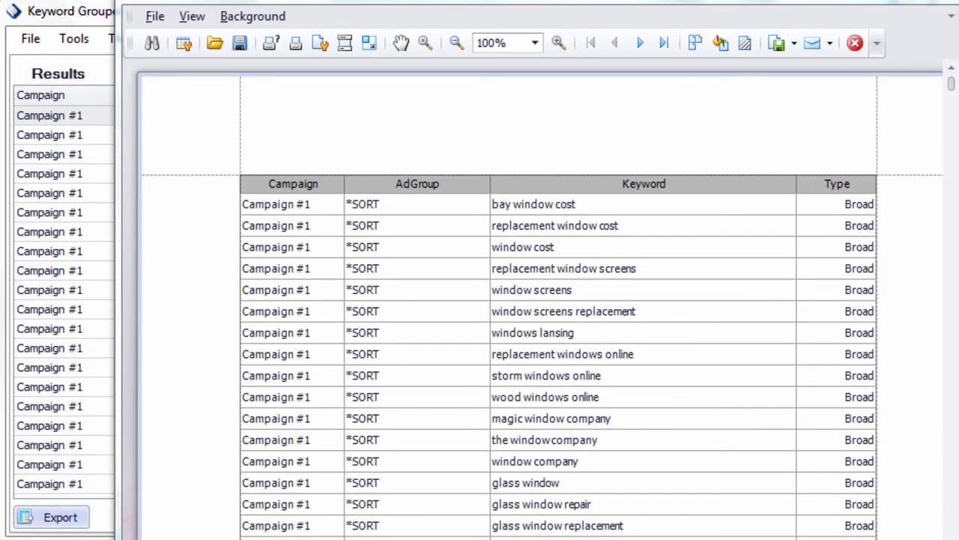
pyautogui.hotkey('alt', 'Tab')
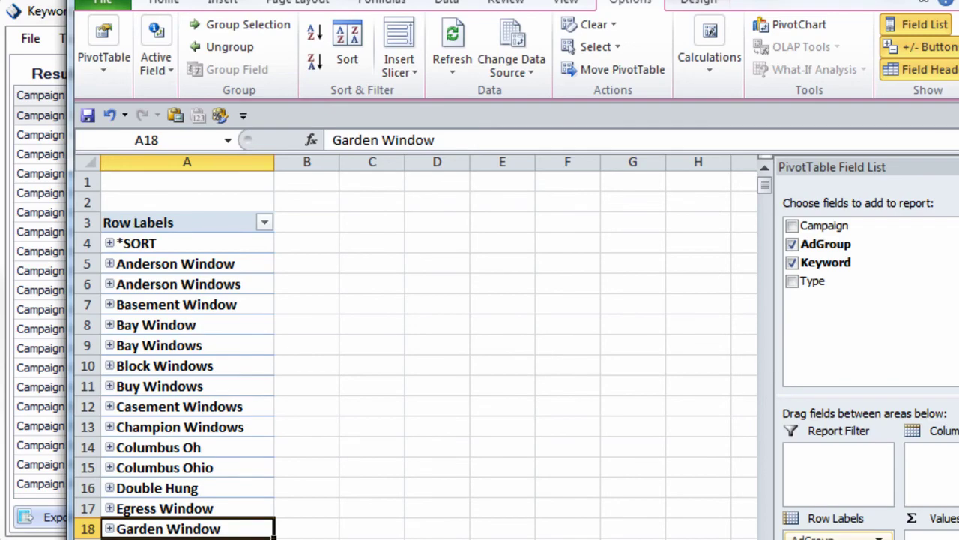
pyautogui.hotkey('ctrl', 'pageup')
pyautogui.click(469, 222)
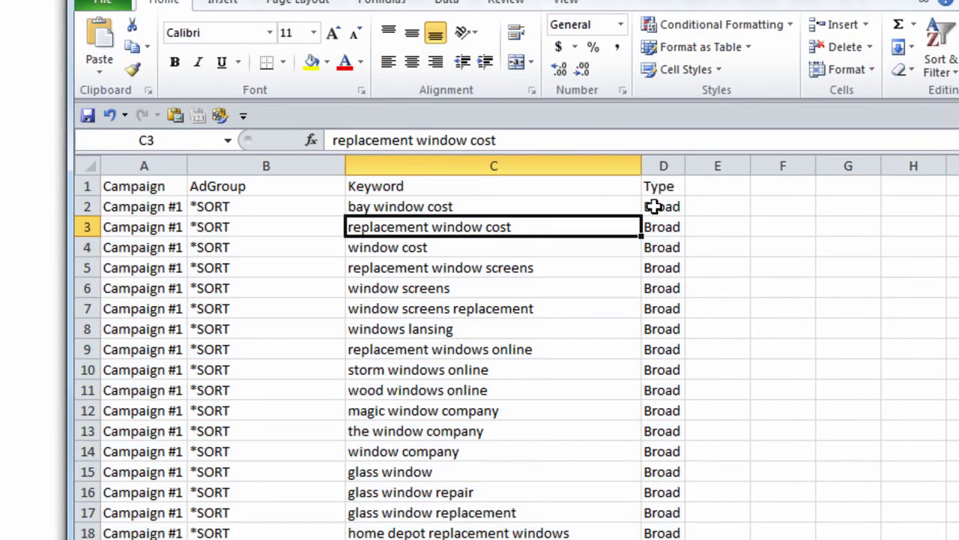
pyautogui.click(609, 249)
pyautogui.hotkey('ctrl', 'a')
pyautogui.hotkey('ctrl', 'c')
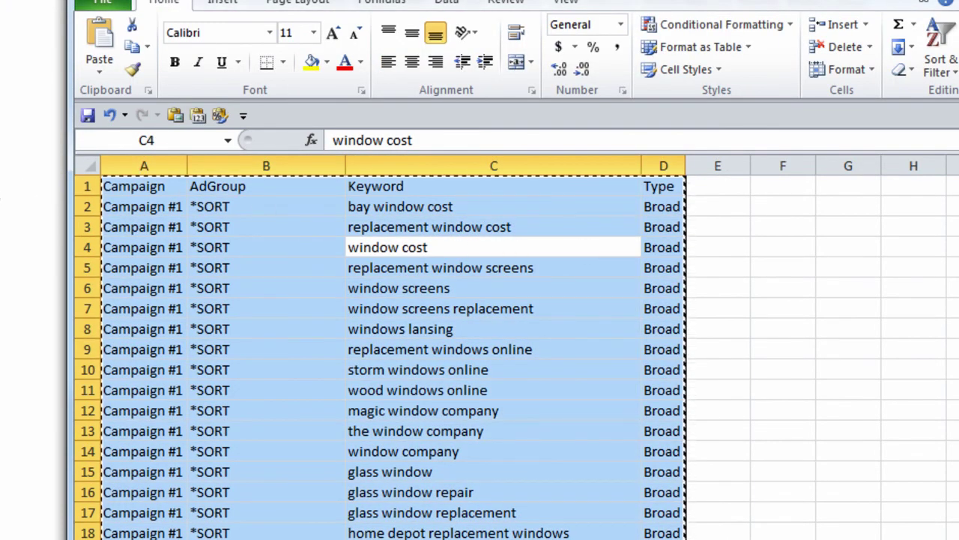
# Step: Switch to AdWords Editor, paste the copied table into the dialog for adding multiple keywords, process it and finish the import
pyautogui.hotkey('alt', 'Tab')
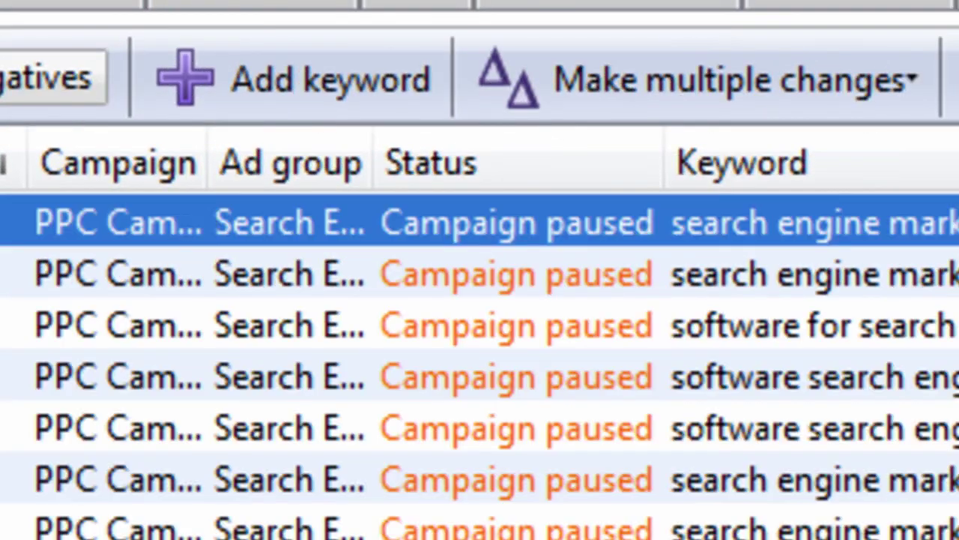
pyautogui.click(919, 84)
pyautogui.click(936, 208)
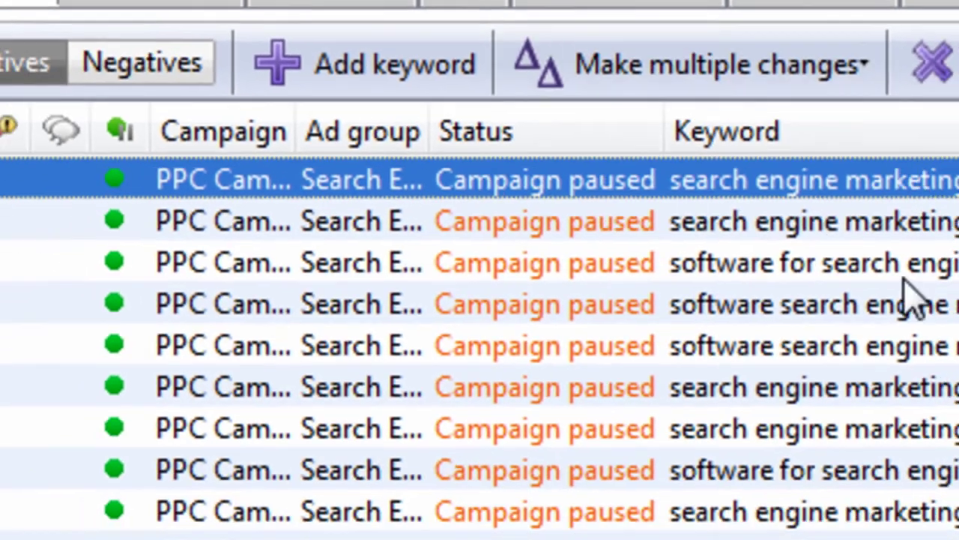
pyautogui.hotkey('ctrl', 'v')
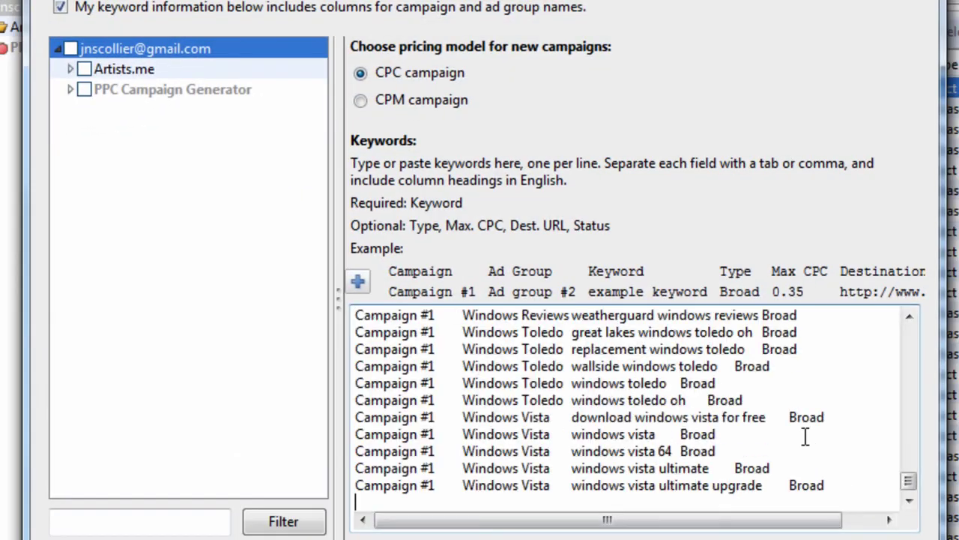
pyautogui.press('Return')
pyautogui.press('Return')
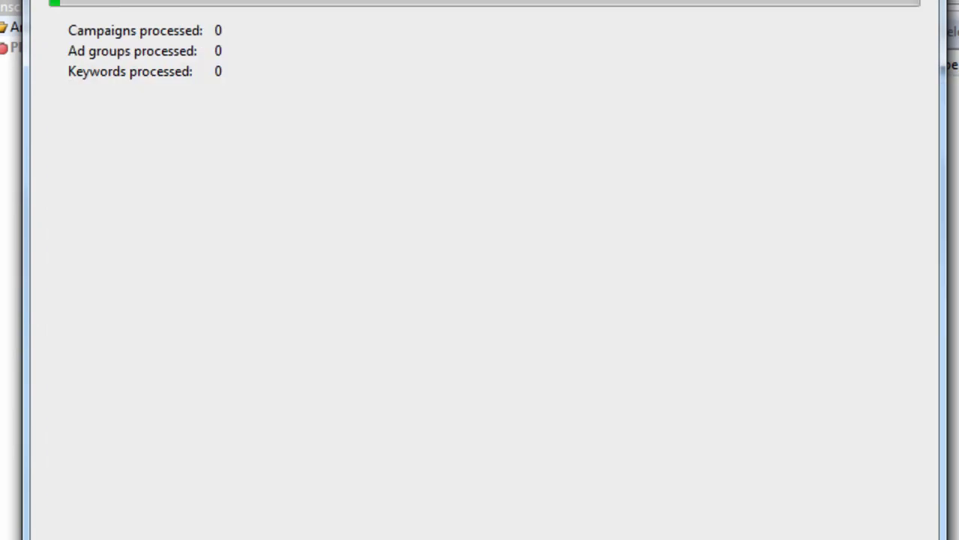
pyautogui.press('Return')
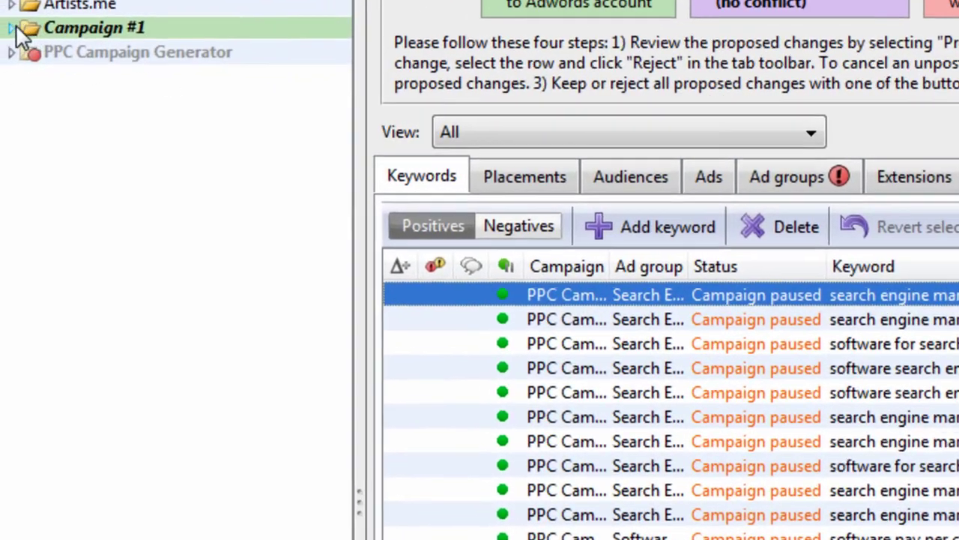
# Step: Expand Campaign #1, review its imported ad groups and the Wallside Windows keywords, and keep the proposed changes
pyautogui.click(12, 29)
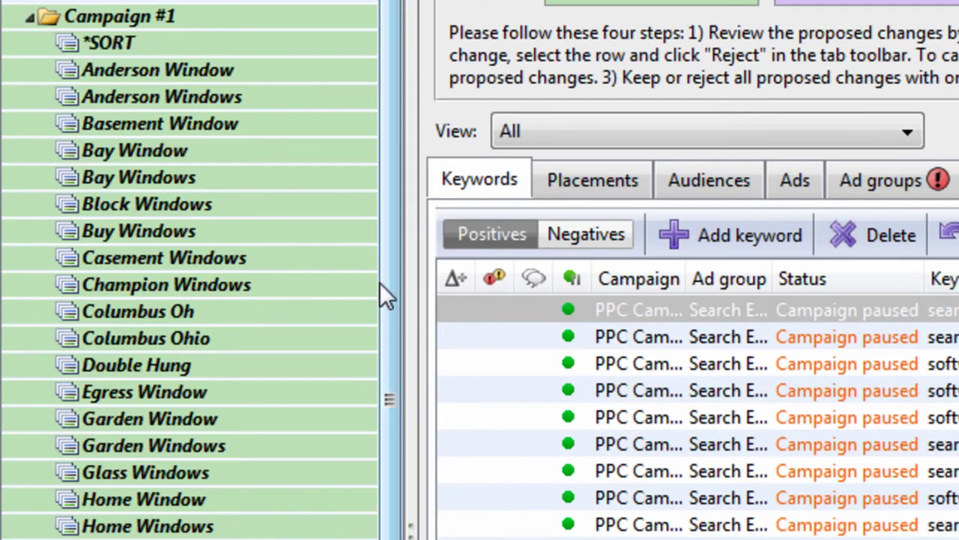
pyautogui.moveTo(380, 282); pyautogui.dragTo(391, 494)
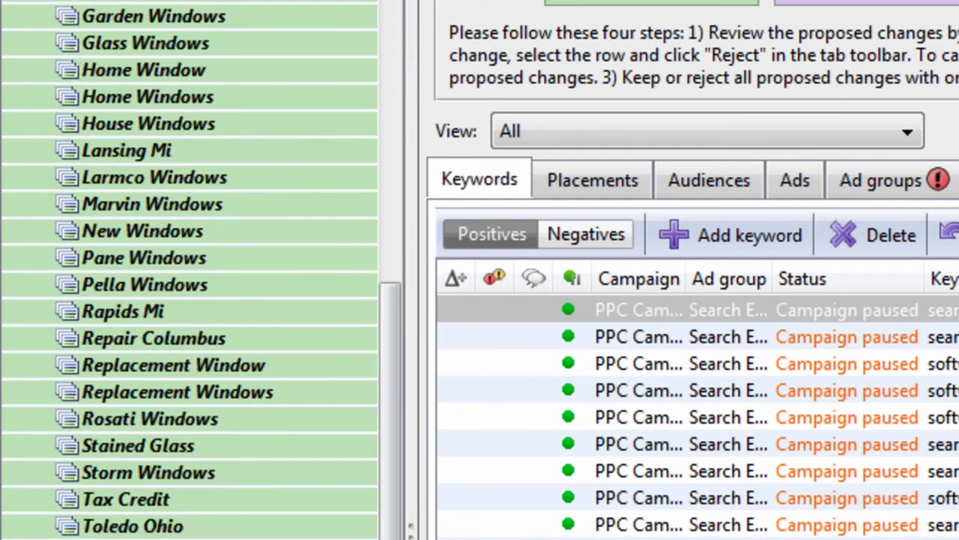
pyautogui.click(198, 365)
pyautogui.click(193, 418)
pyautogui.click(215, 525)
pyautogui.press('Down')
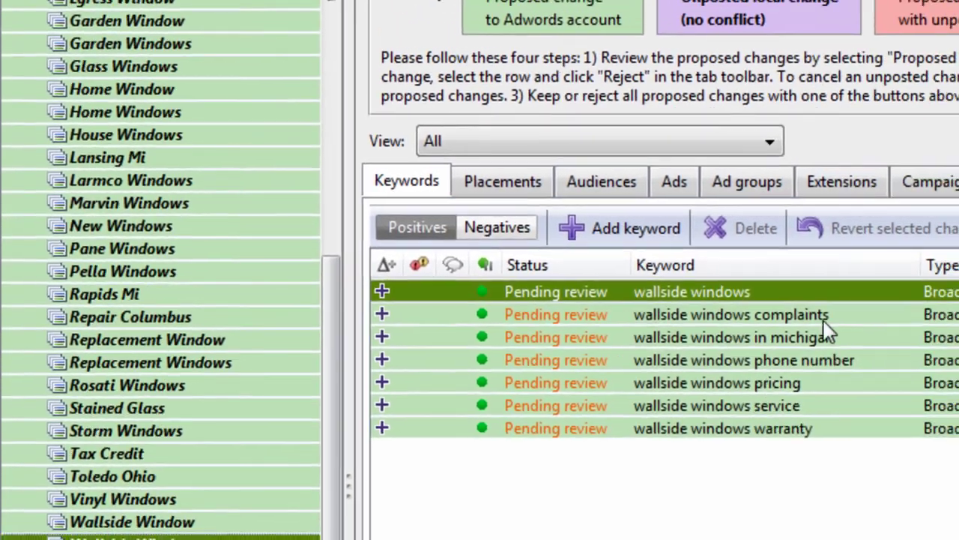
pyautogui.press('Down')
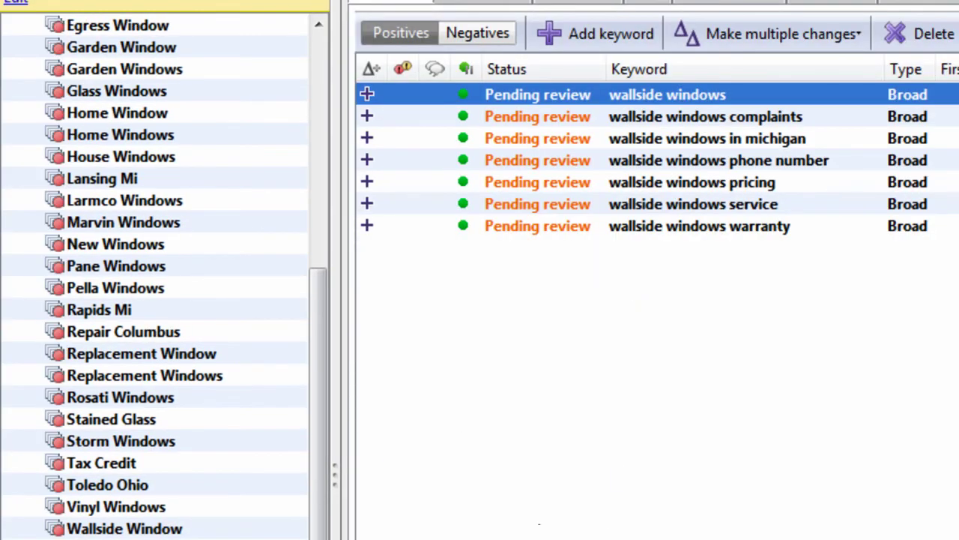
# Step: Examine the imported keywords in the Stained Glass, Home Window and Home Windows ad groups
pyautogui.press('Down')
pyautogui.click(161, 425)
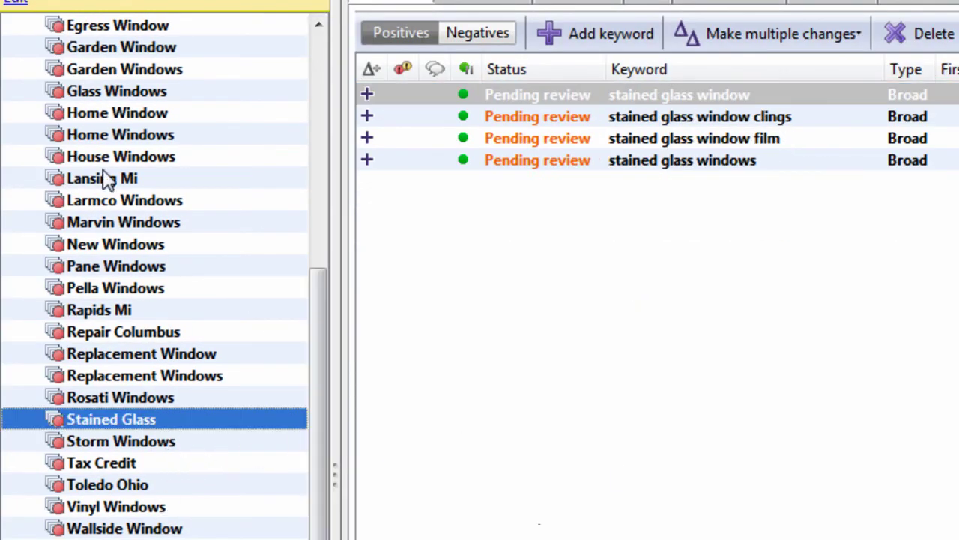
pyautogui.click(110, 111)
pyautogui.click(118, 127)
pyautogui.click(637, 182)
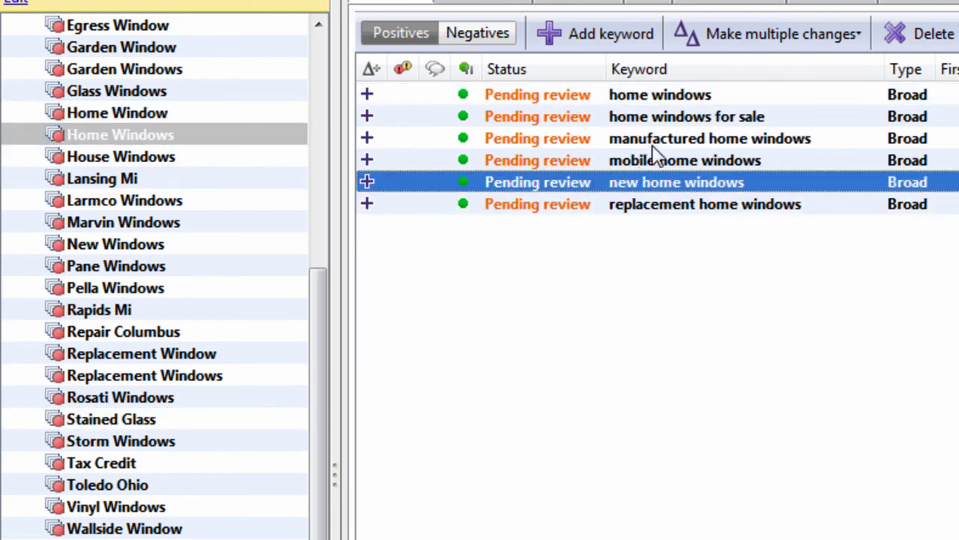
pyautogui.click(652, 138)
# Step: Review the keywords in the House Windows, Lansing Mi, Larmco Windows, Marvin Windows and Repair Columbus ad groups
pyautogui.click(181, 161)
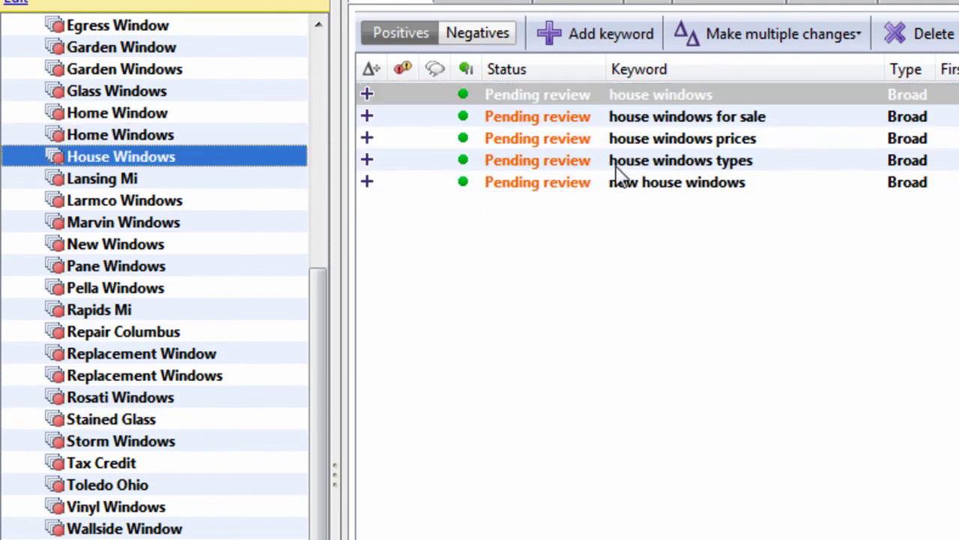
pyautogui.click(235, 184)
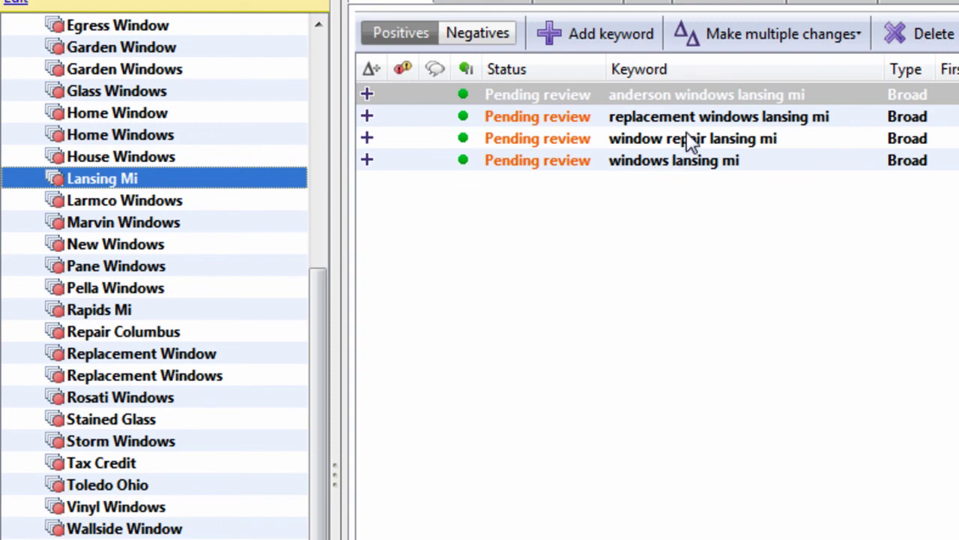
pyautogui.click(177, 202)
pyautogui.click(181, 225)
pyautogui.click(180, 330)
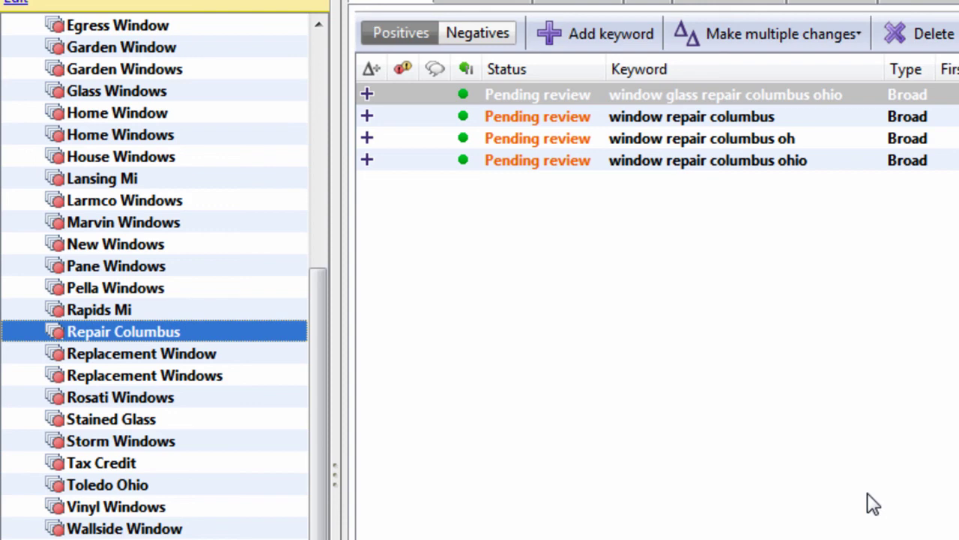
pyautogui.click(712, 94)
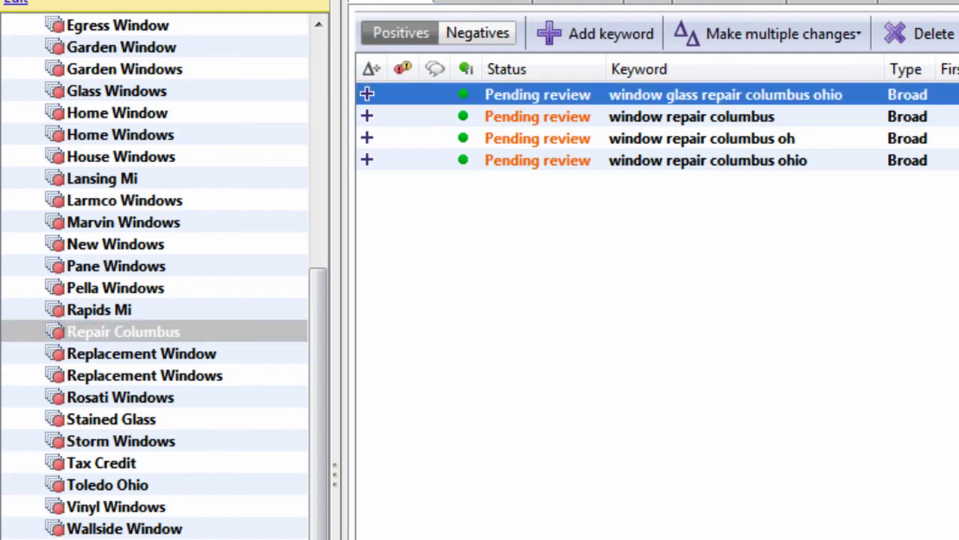
# Step: Bring up the preview window with the grouped keyword table of campaigns, ad groups and keywords
pyautogui.hotkey('ctrl', 'p')
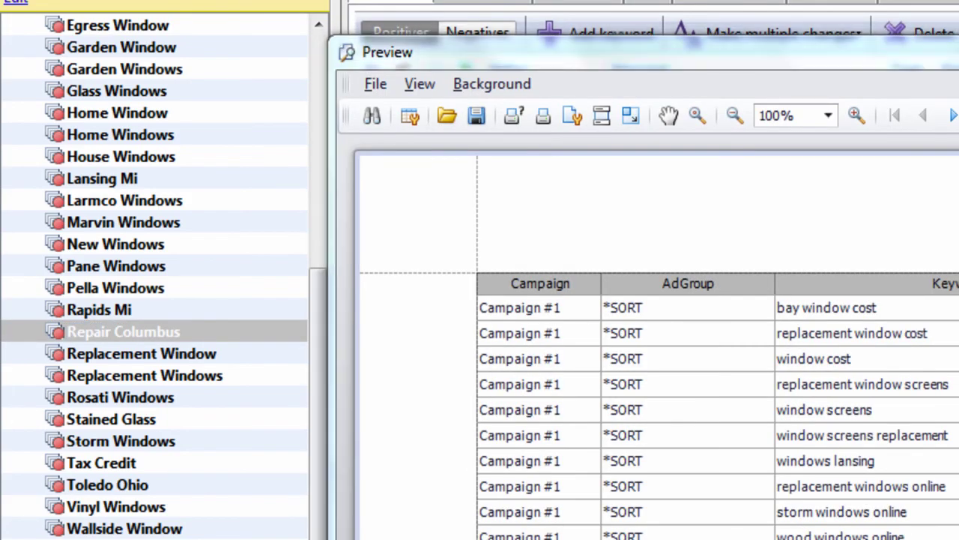